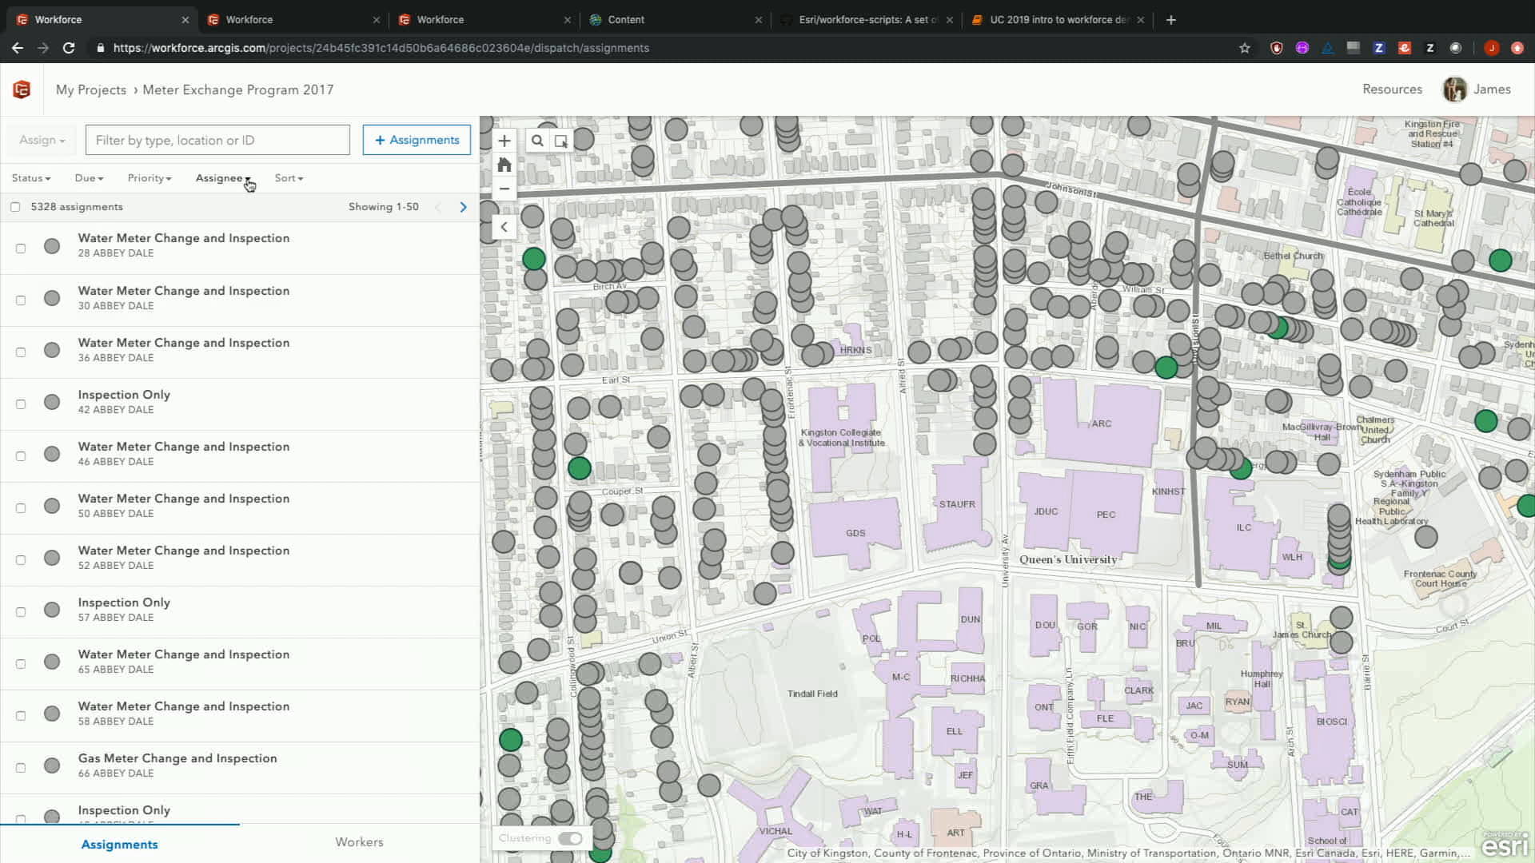
left_click(292, 182)
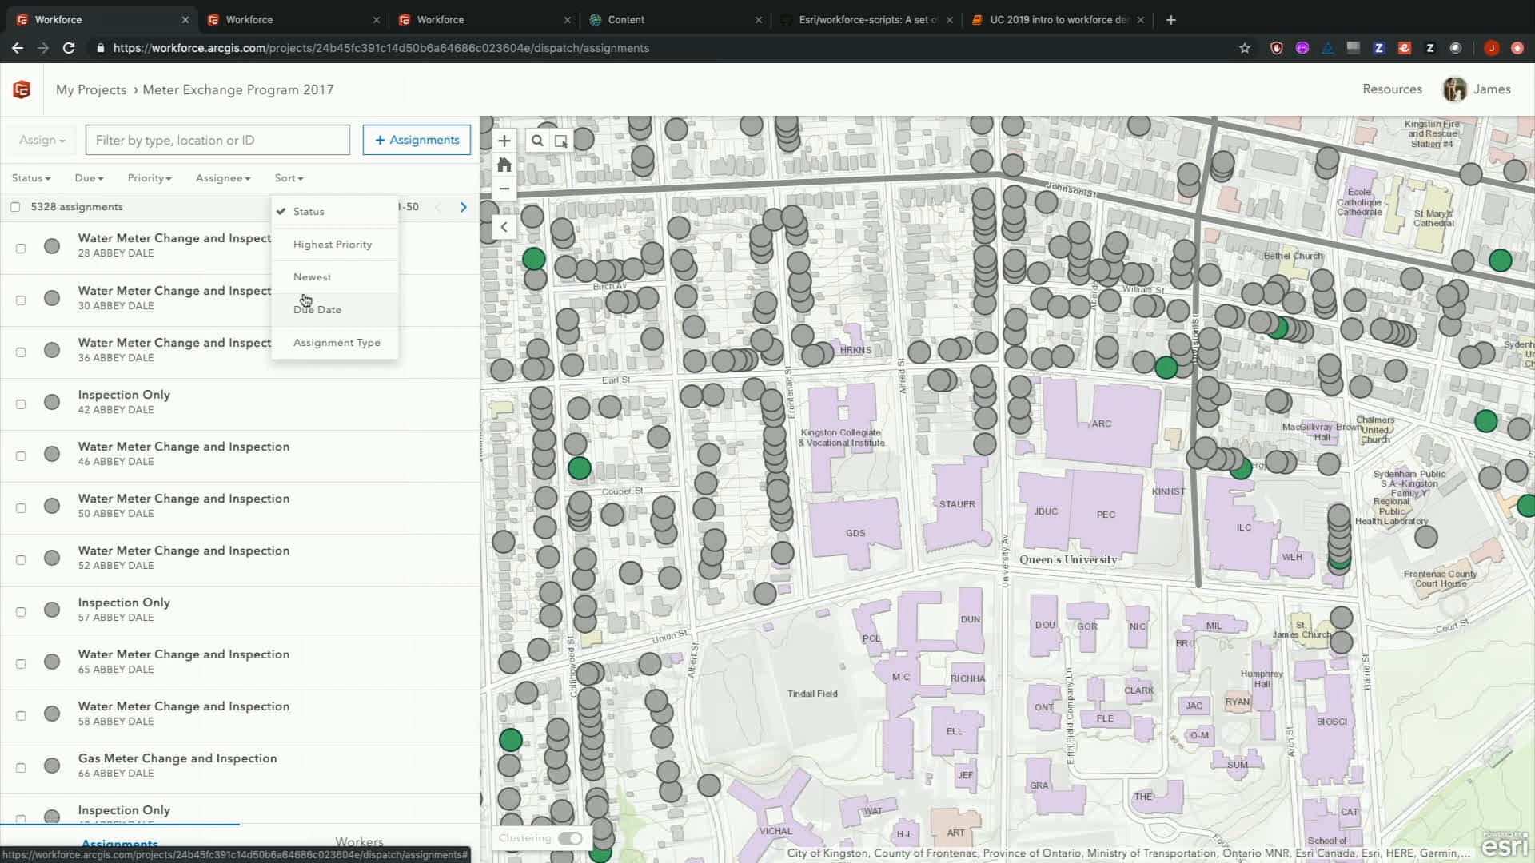
left_click(339, 183)
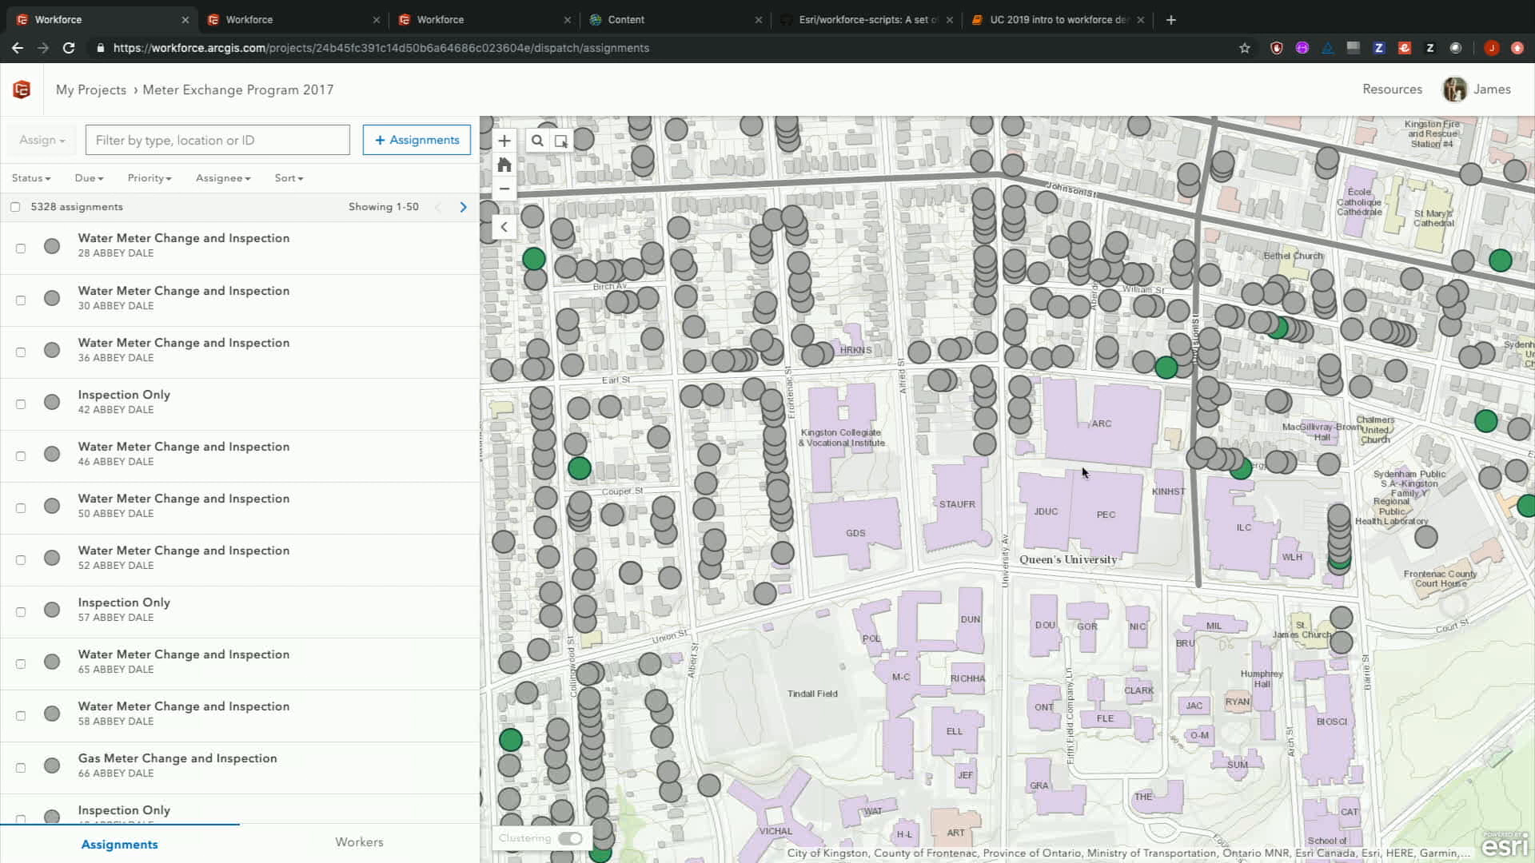
- Assign the unassigned Water Meter Change and Inspection job just west of the ARC building's upper corner to UtilityServices 2
left_click(1020, 388)
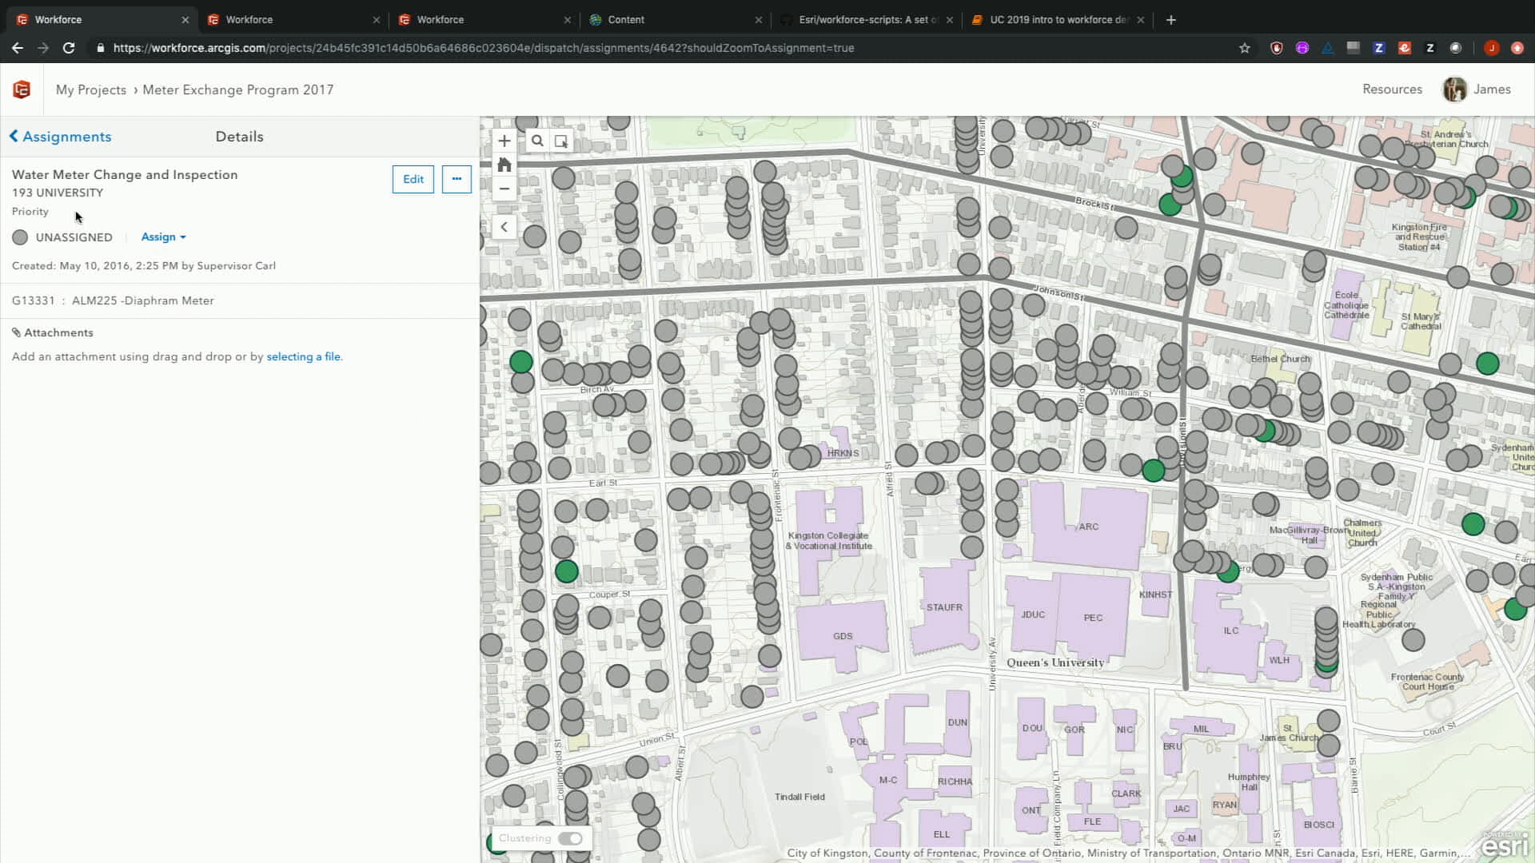
left_click(184, 239)
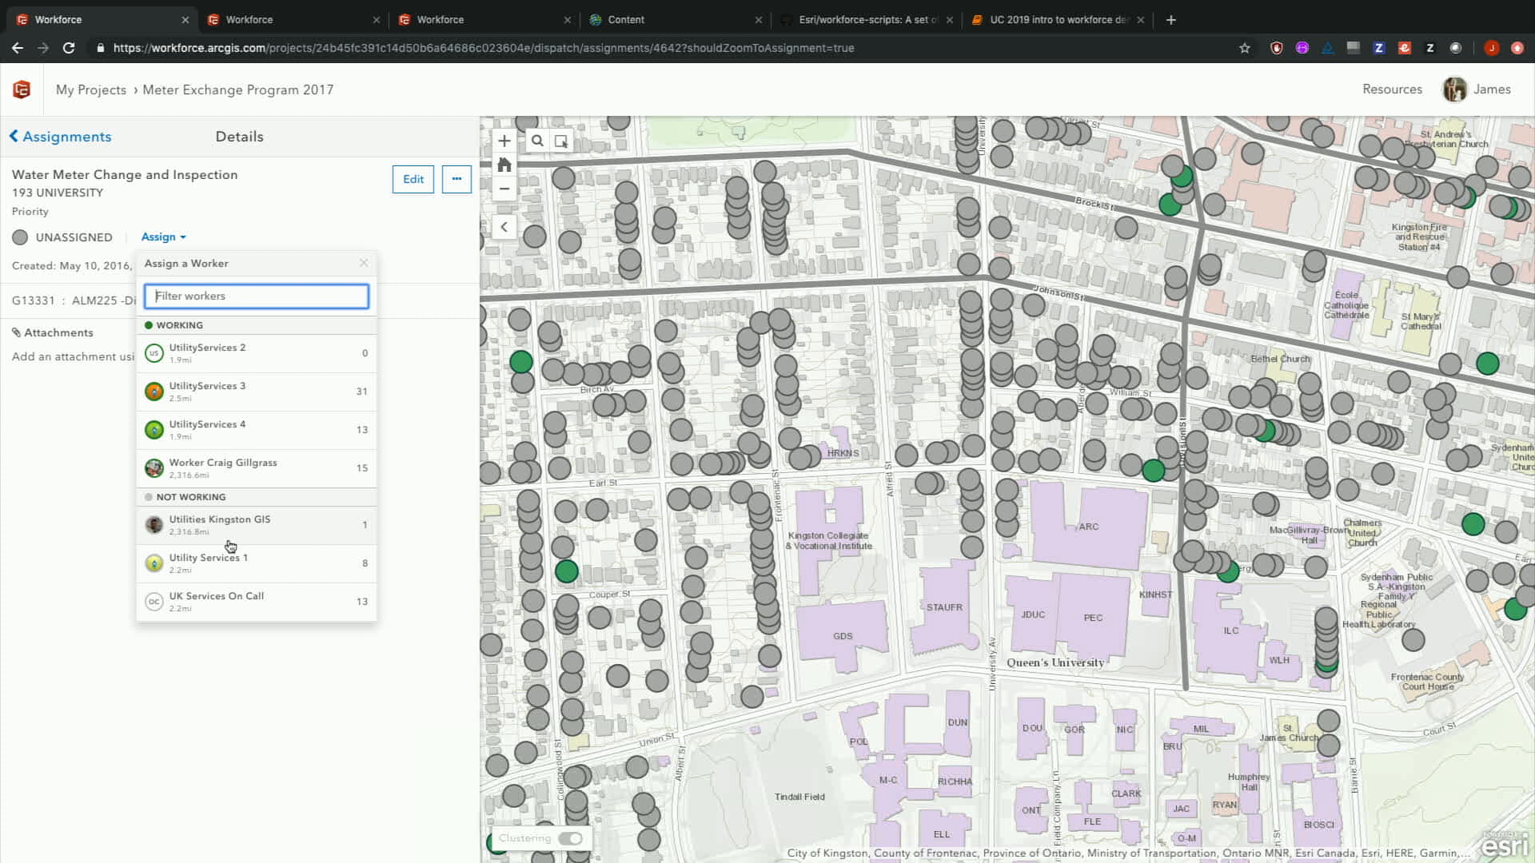
left_click(214, 352)
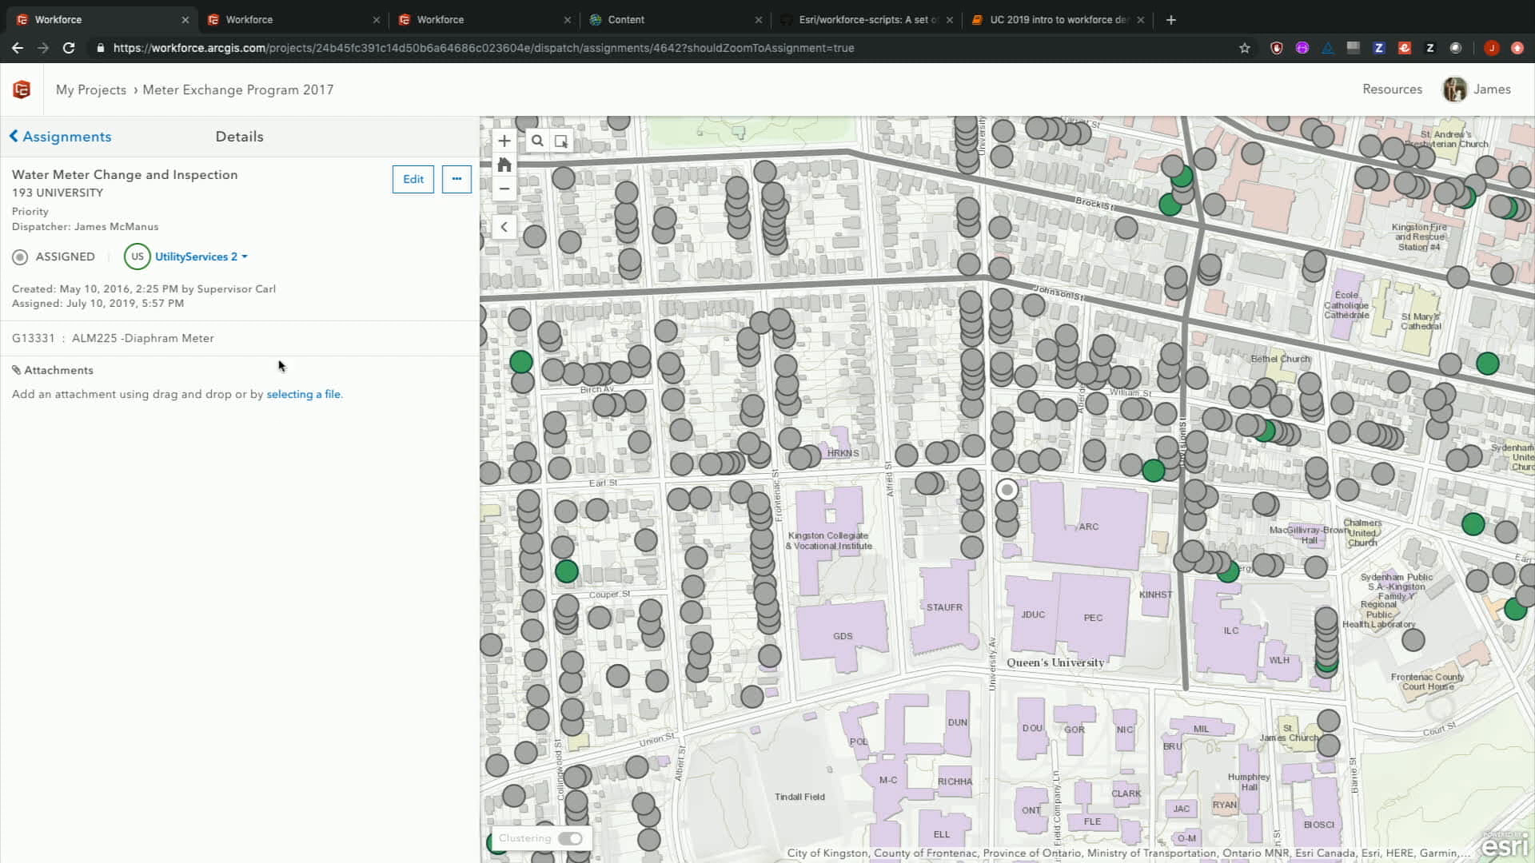
- Examine the assignment type, worker, priority and ID fields in the assignment's edit form, and close it without saving
left_click(412, 189)
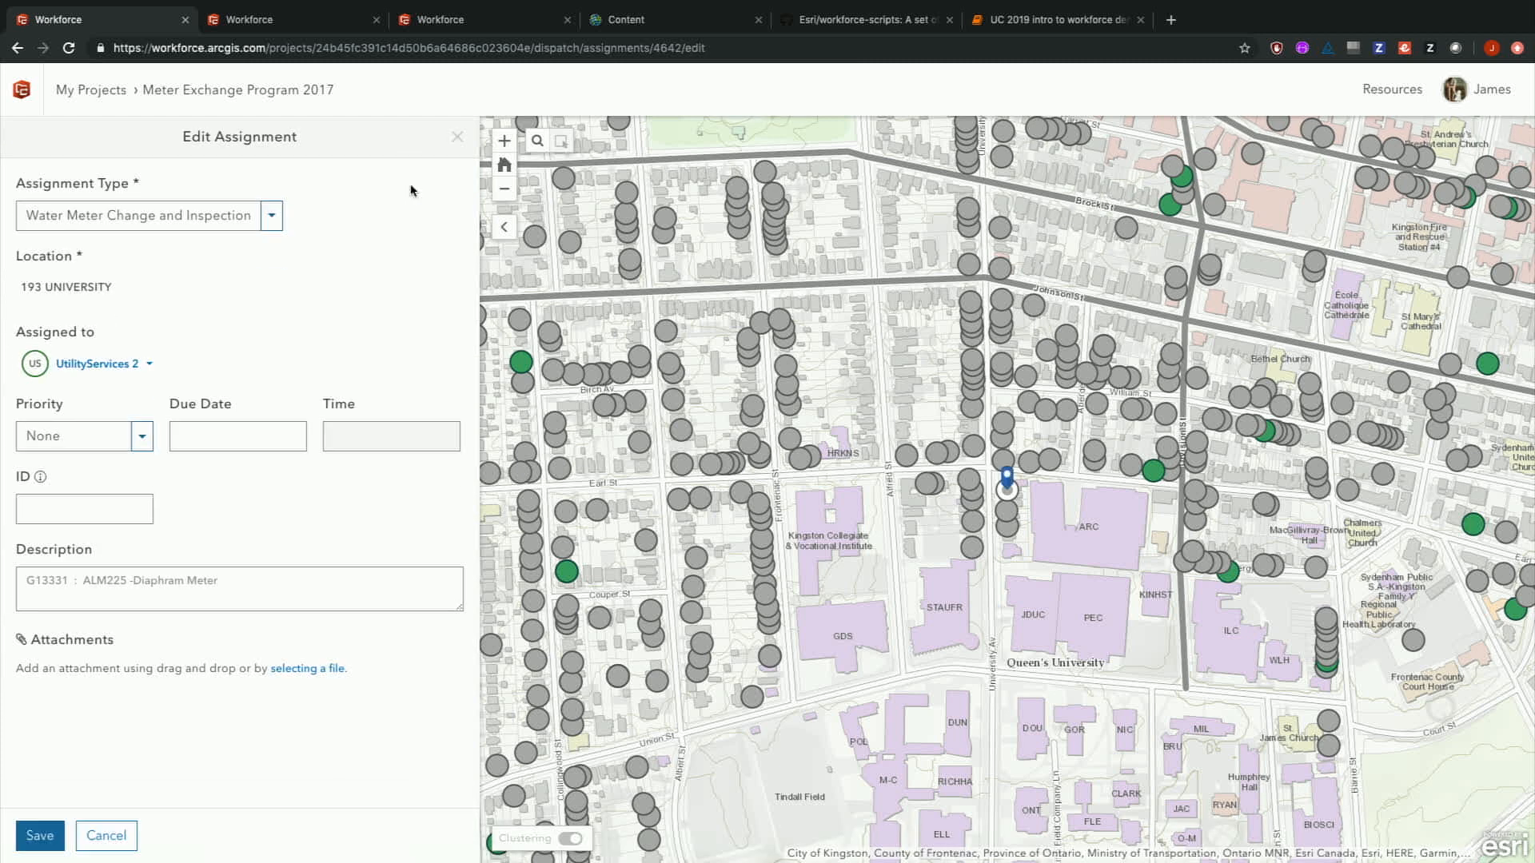
left_click(272, 216)
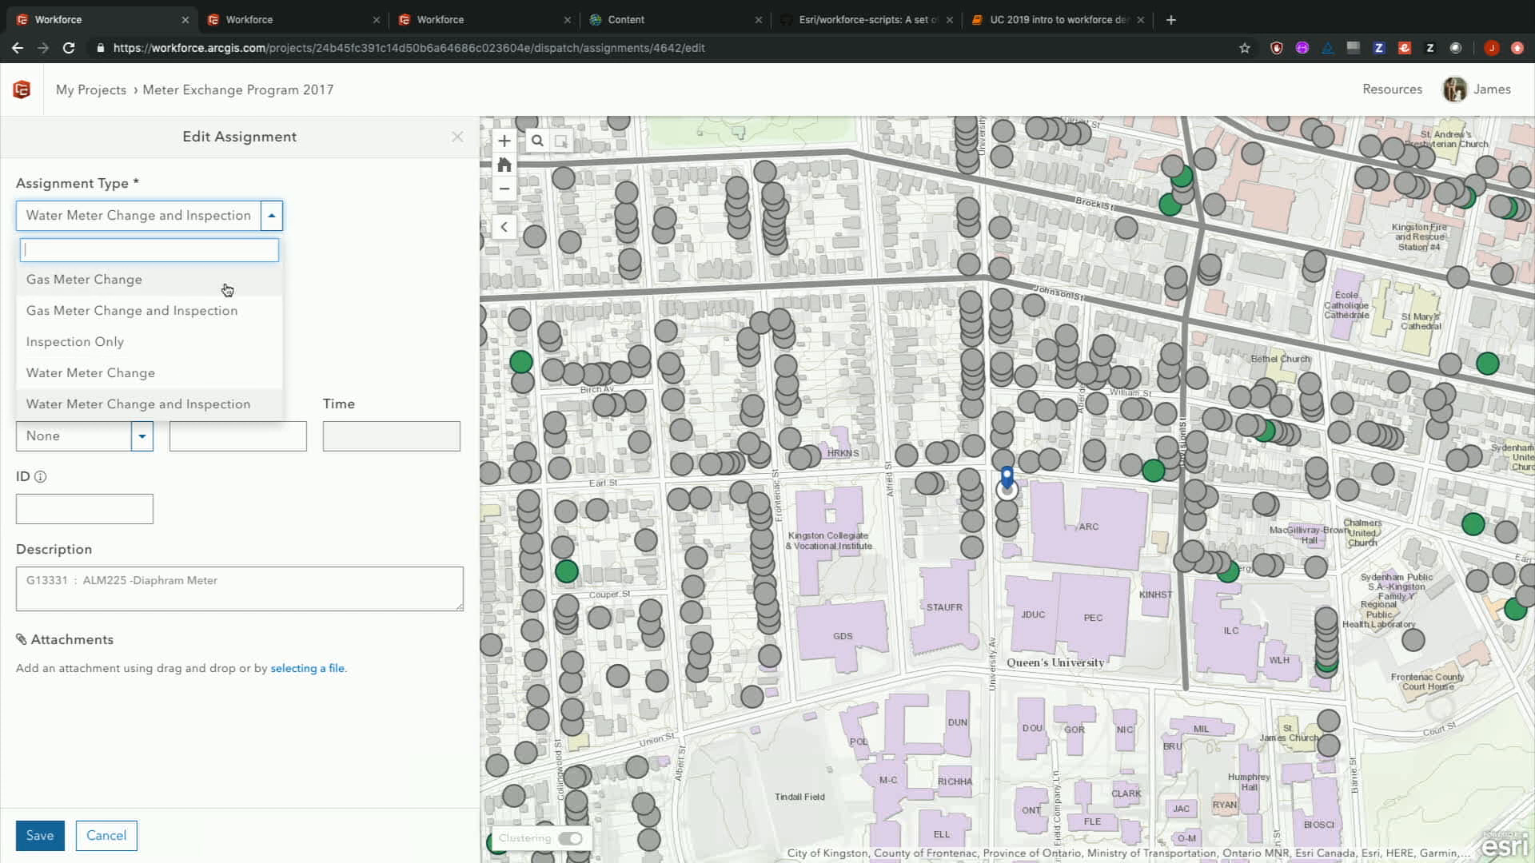
left_click(326, 216)
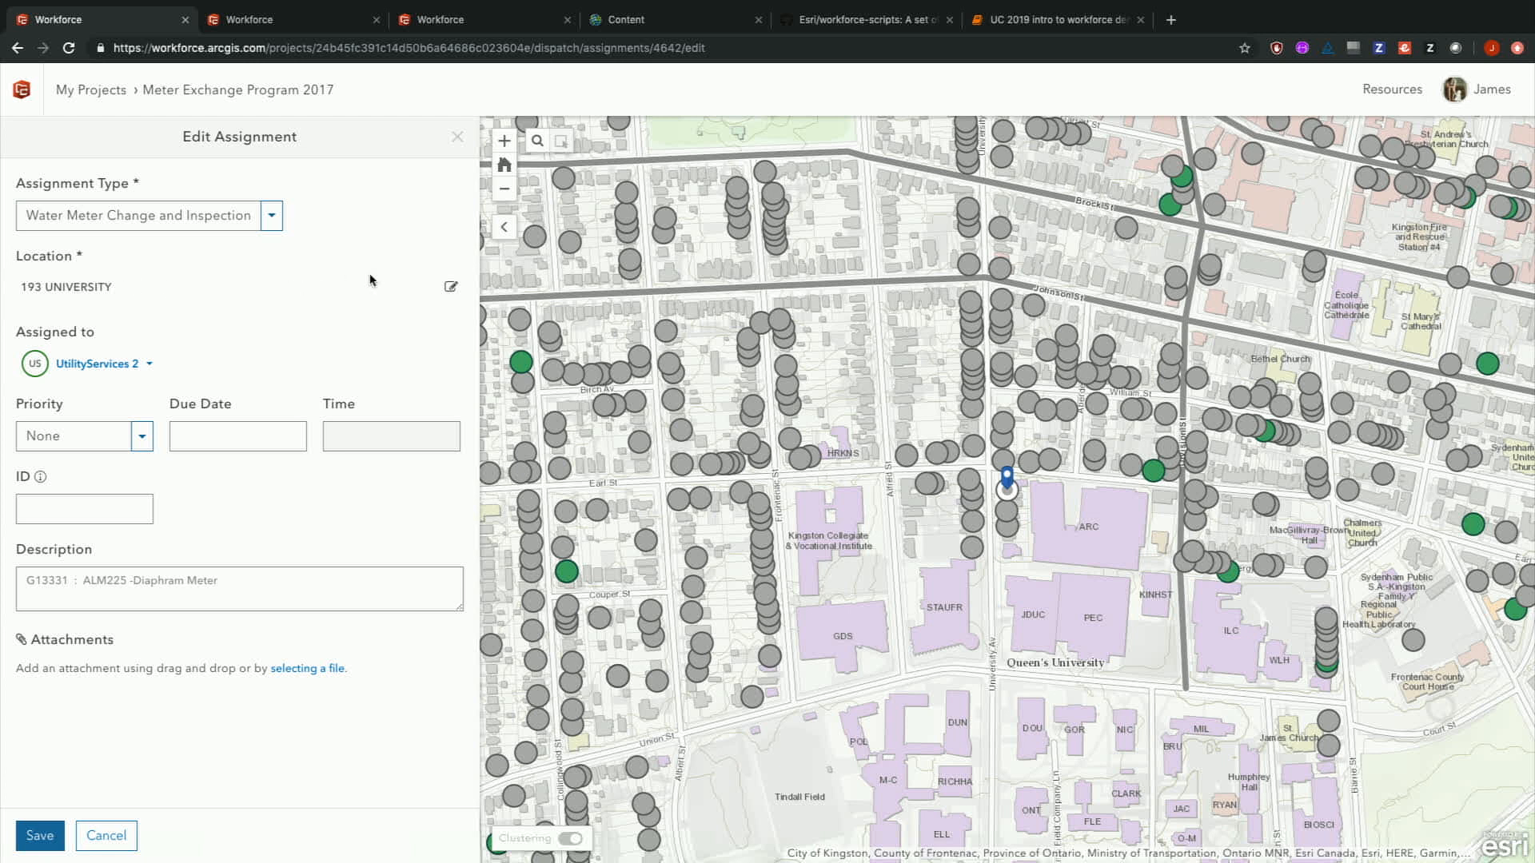
left_click(150, 365)
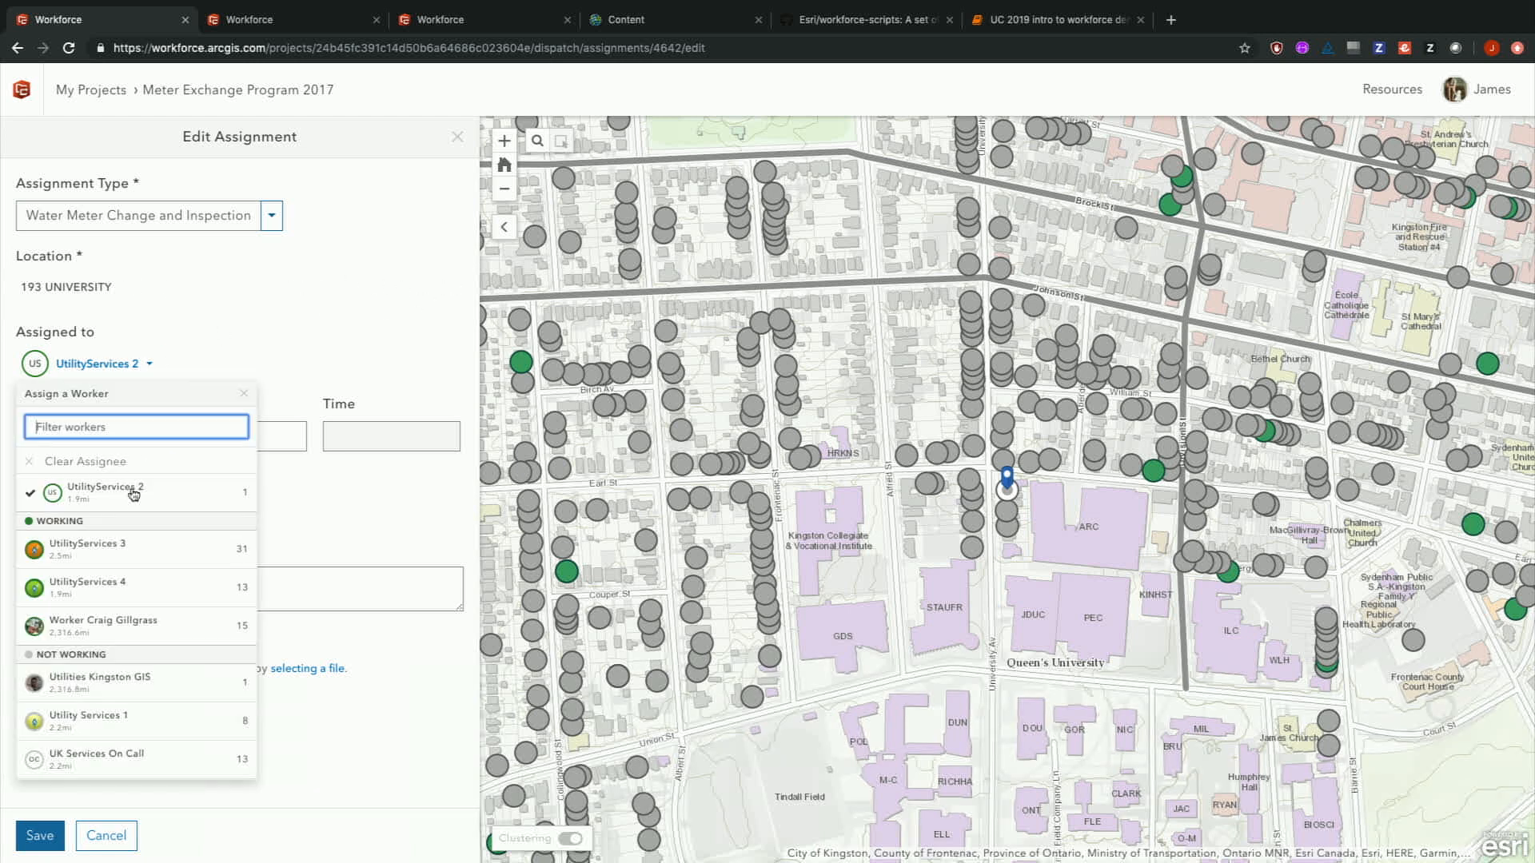
left_click(296, 505)
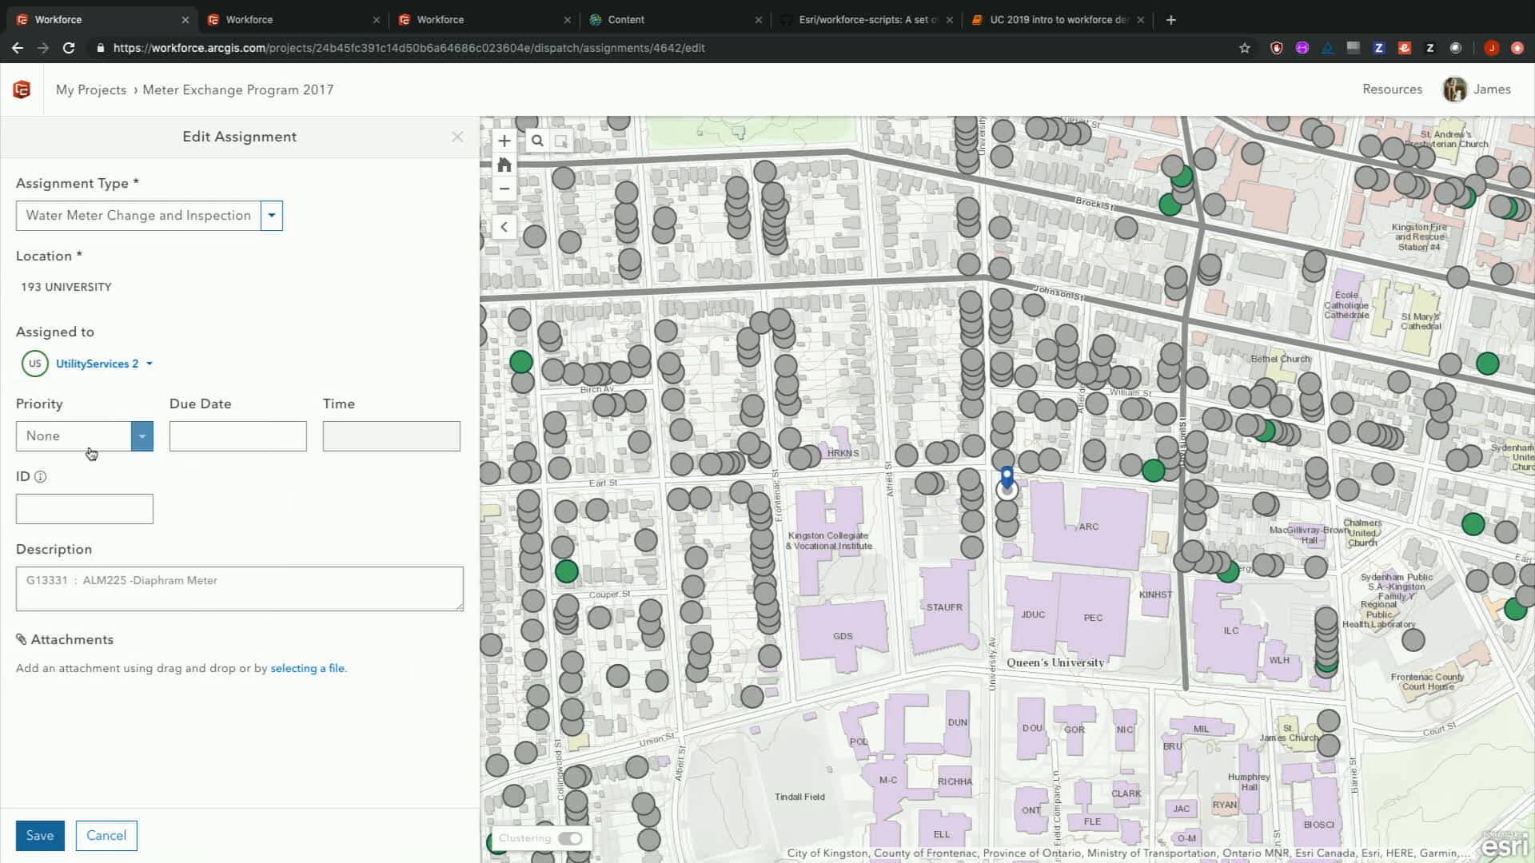
left_click(142, 446)
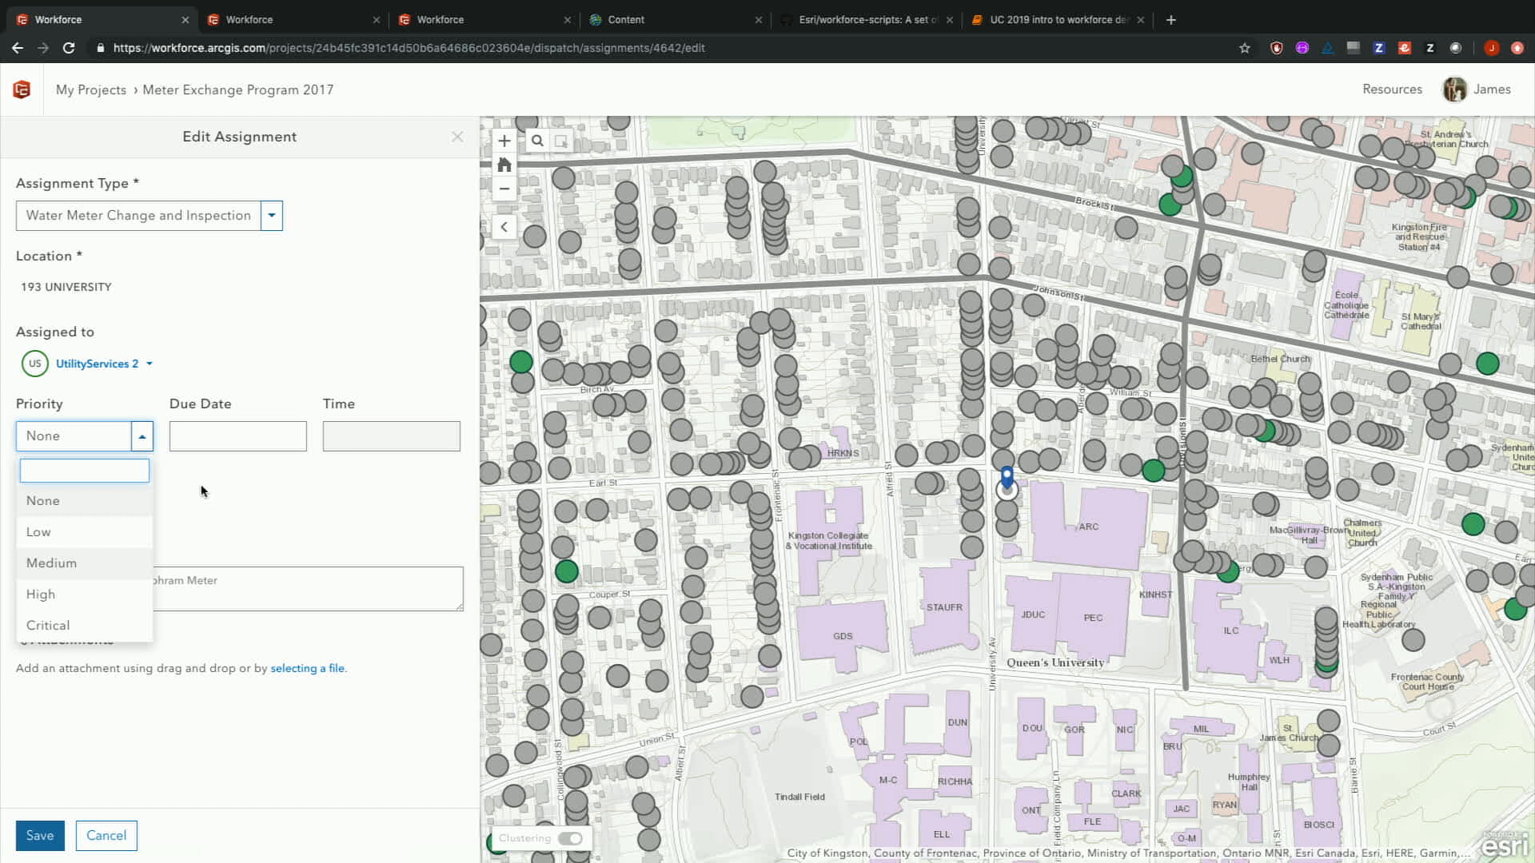
left_click(207, 508)
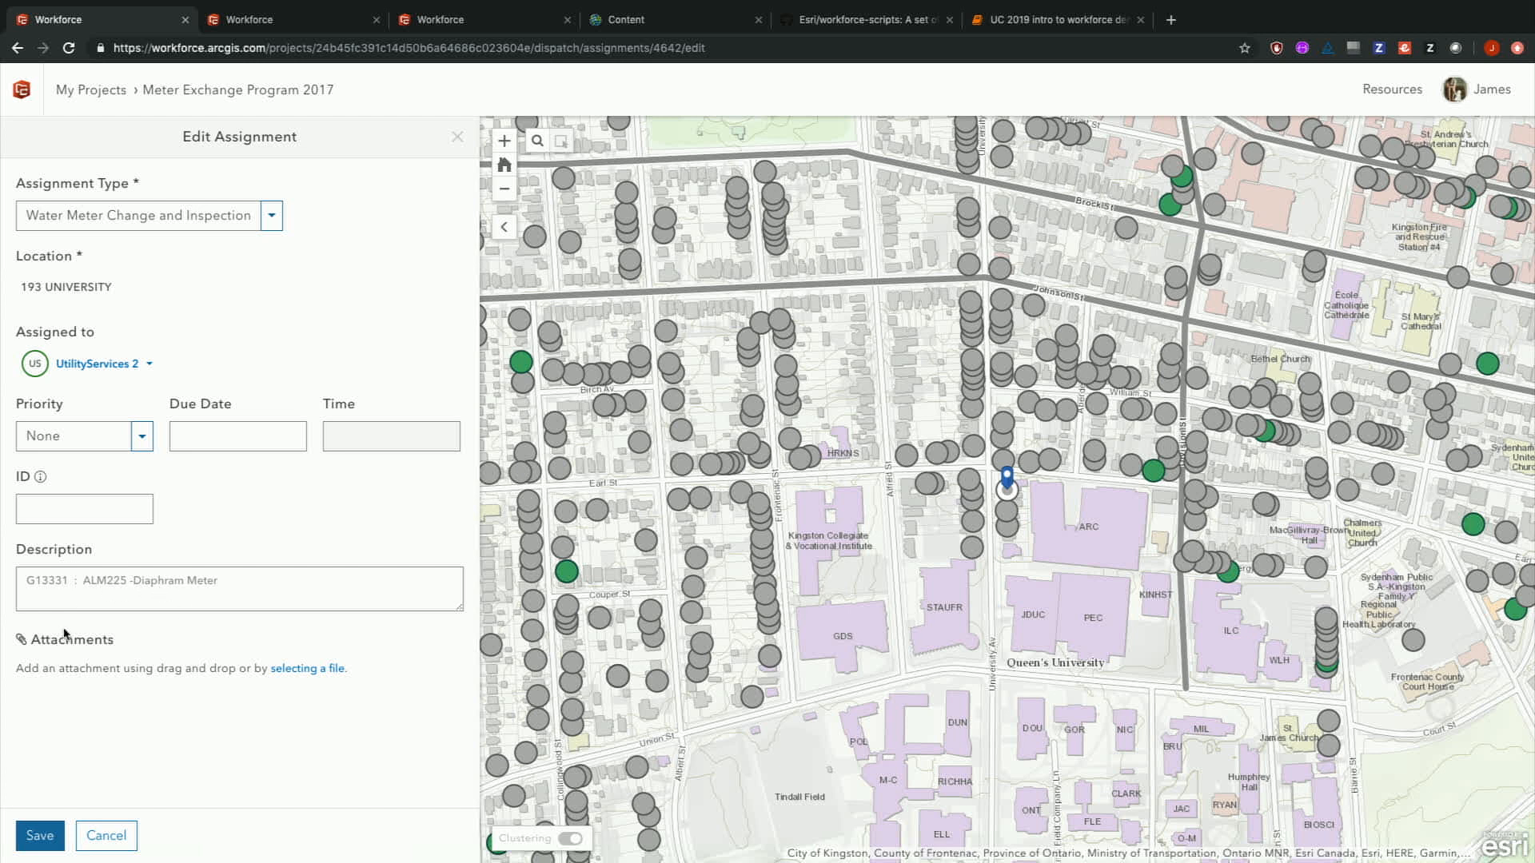
left_click(44, 508)
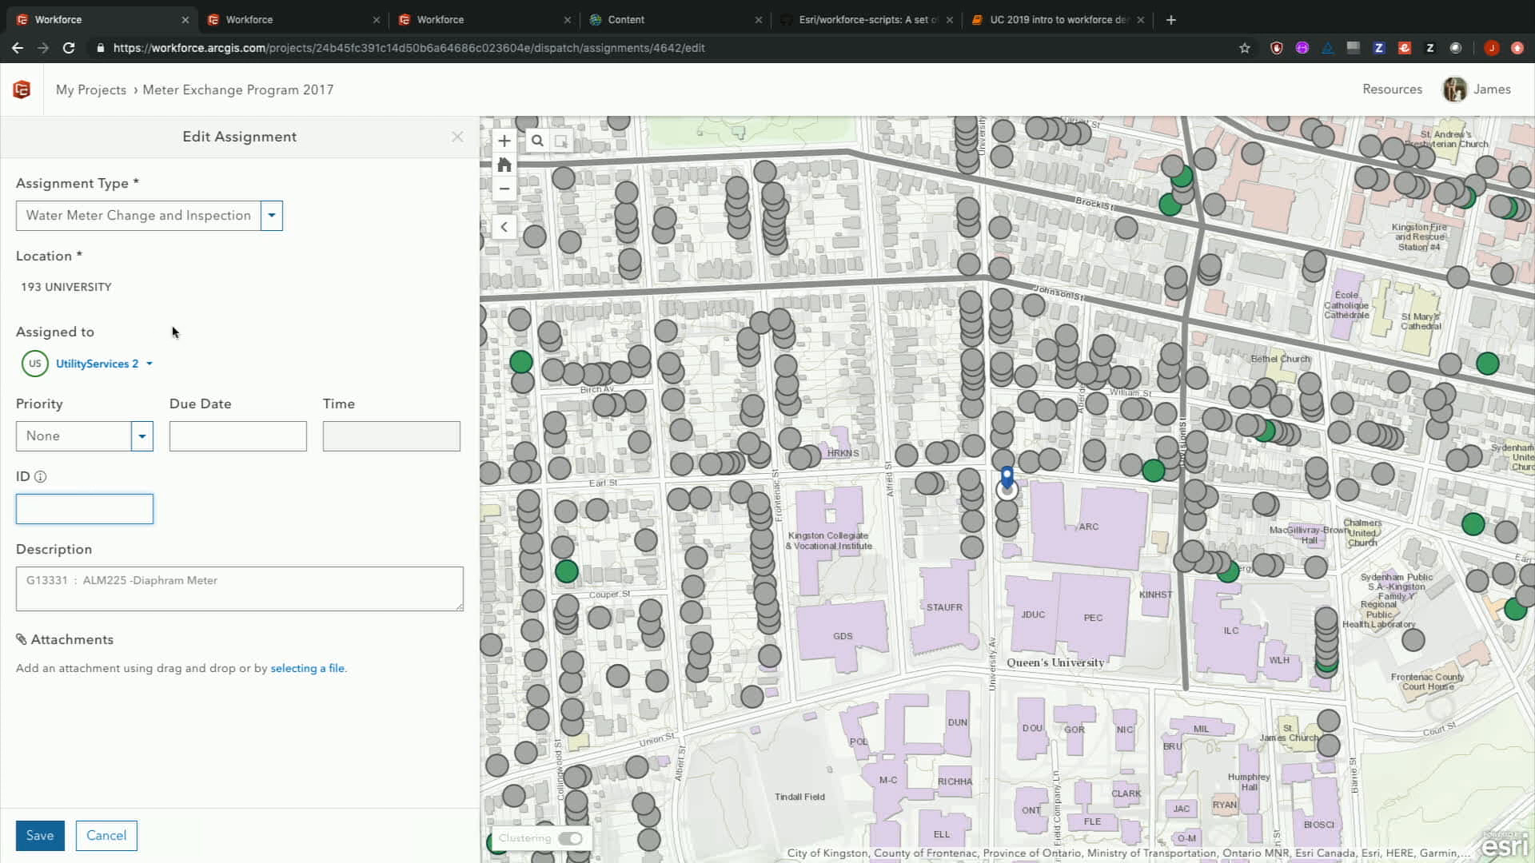
left_click(457, 138)
- Highlight the opened assignment's location on the map twice
left_click(456, 180)
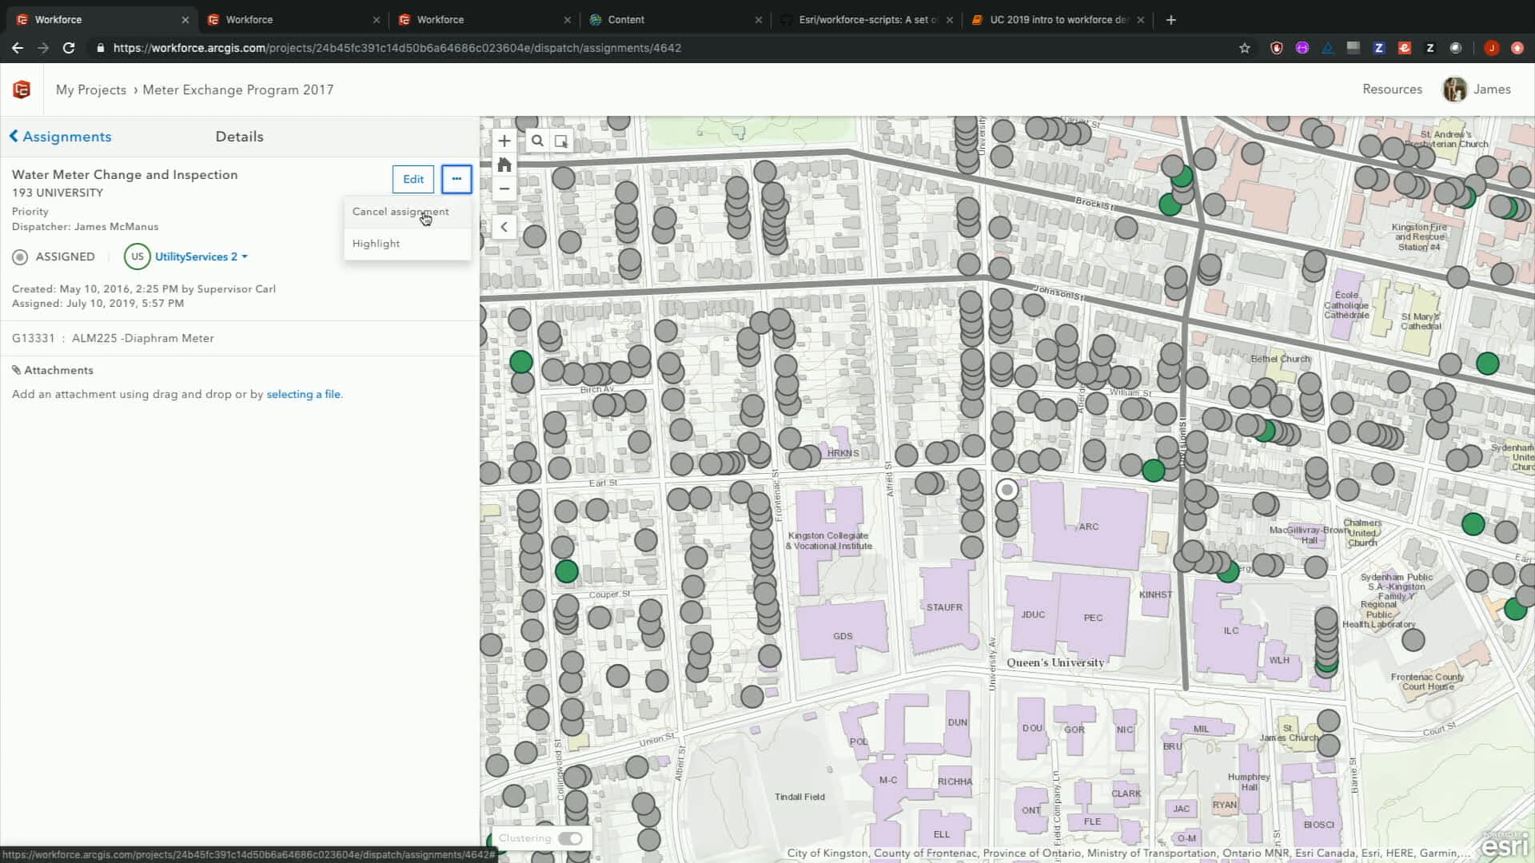
left_click(385, 248)
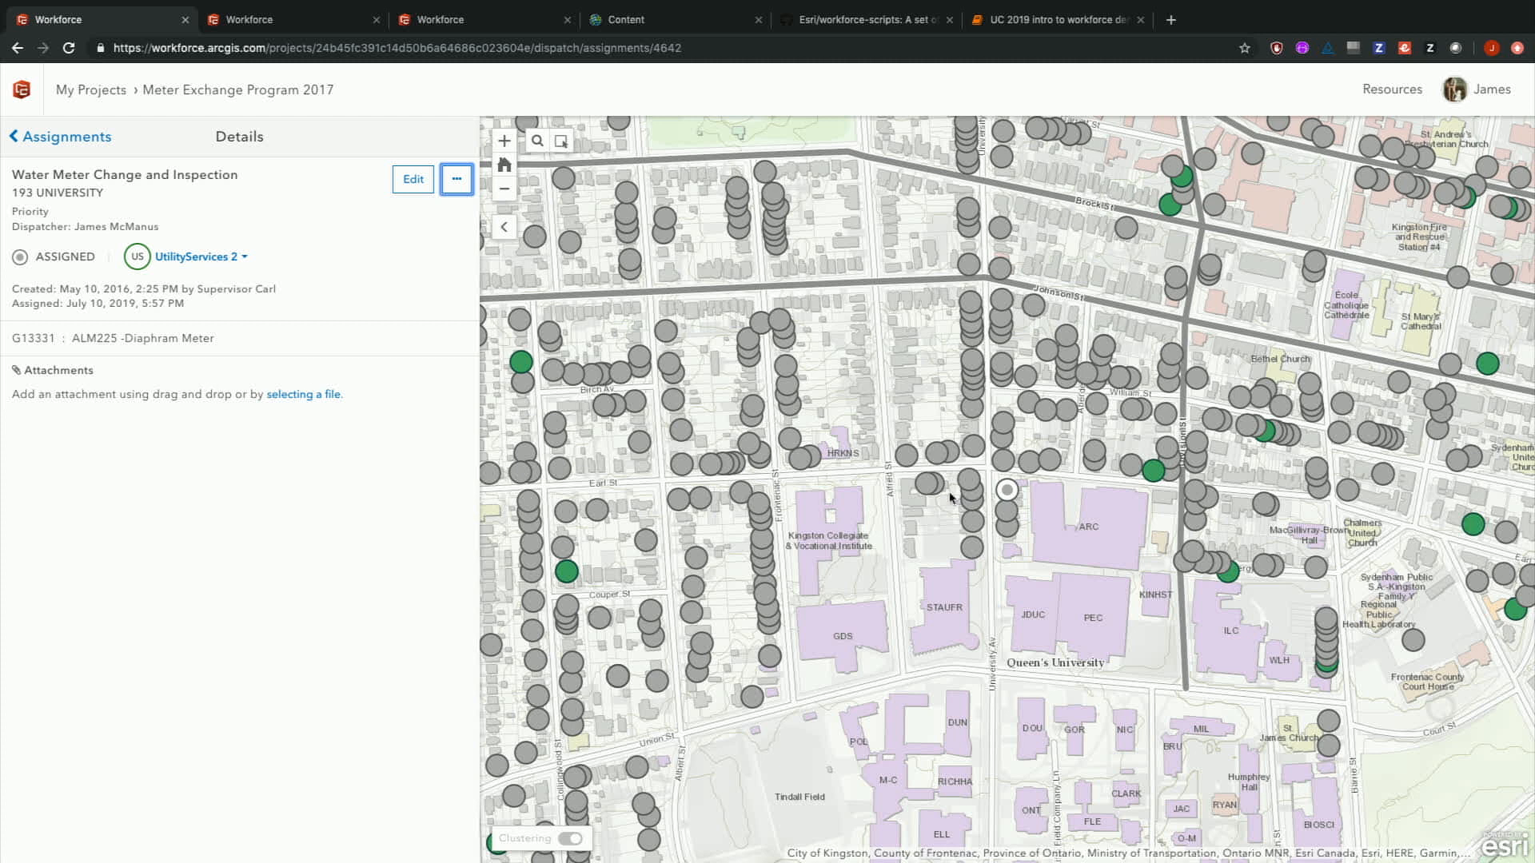
left_click(457, 179)
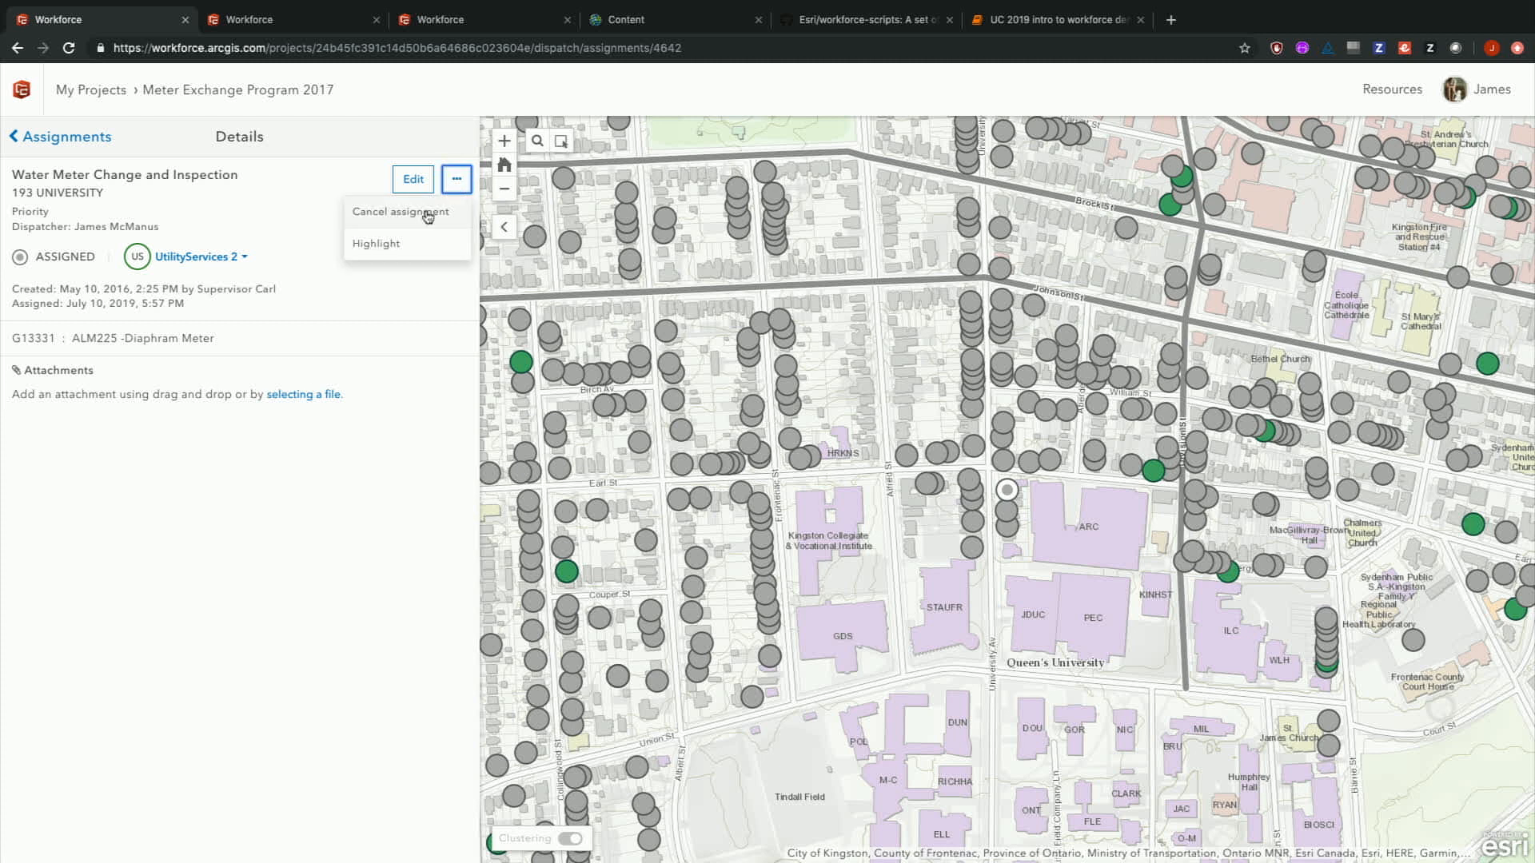
left_click(388, 244)
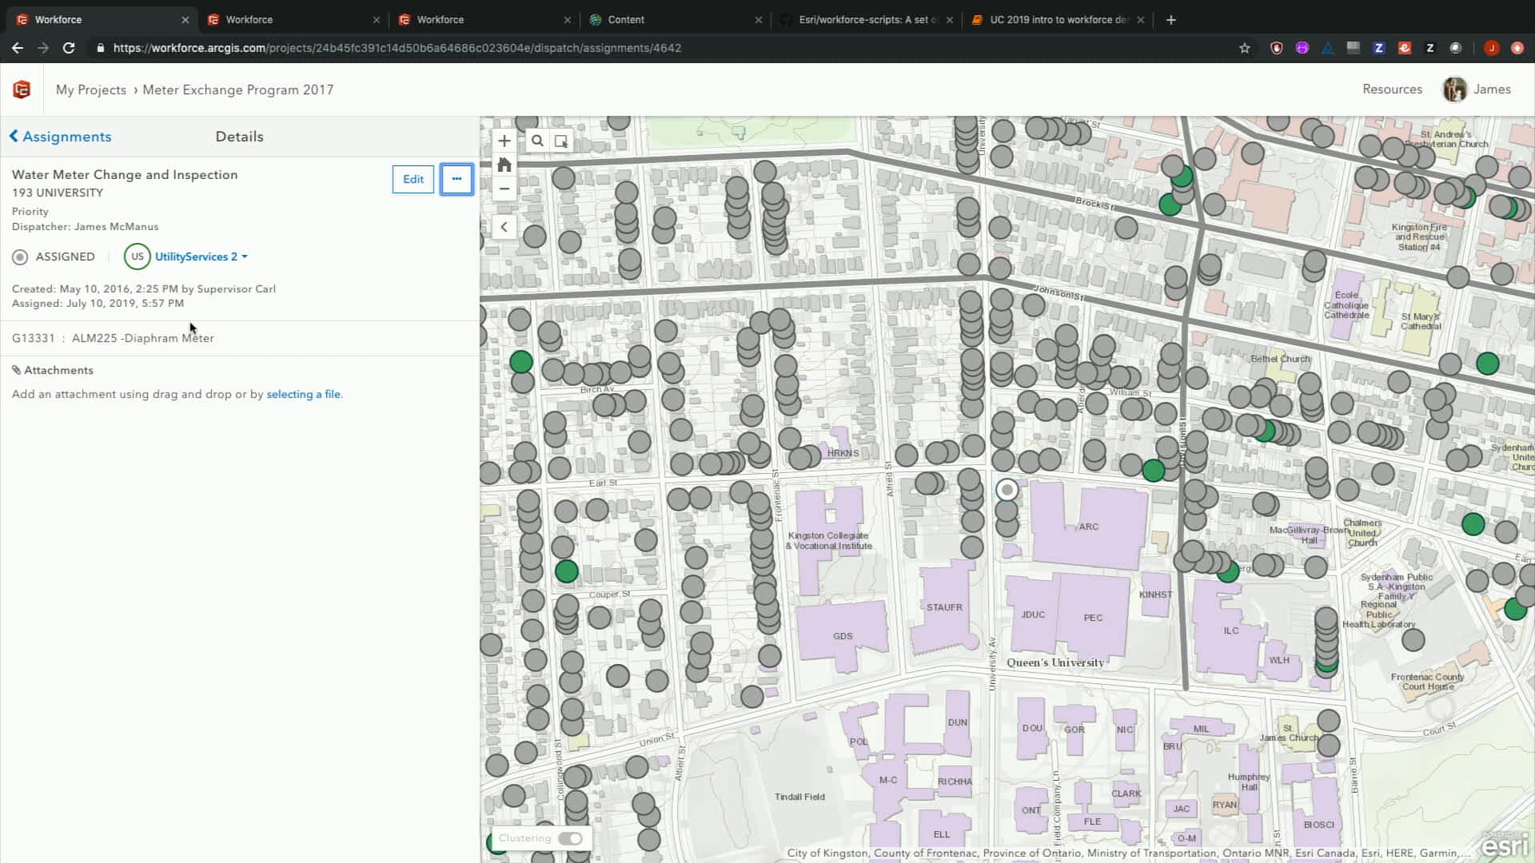
- Review the project's worker list and zoom the map to the first worker in the Working group
left_click(70, 141)
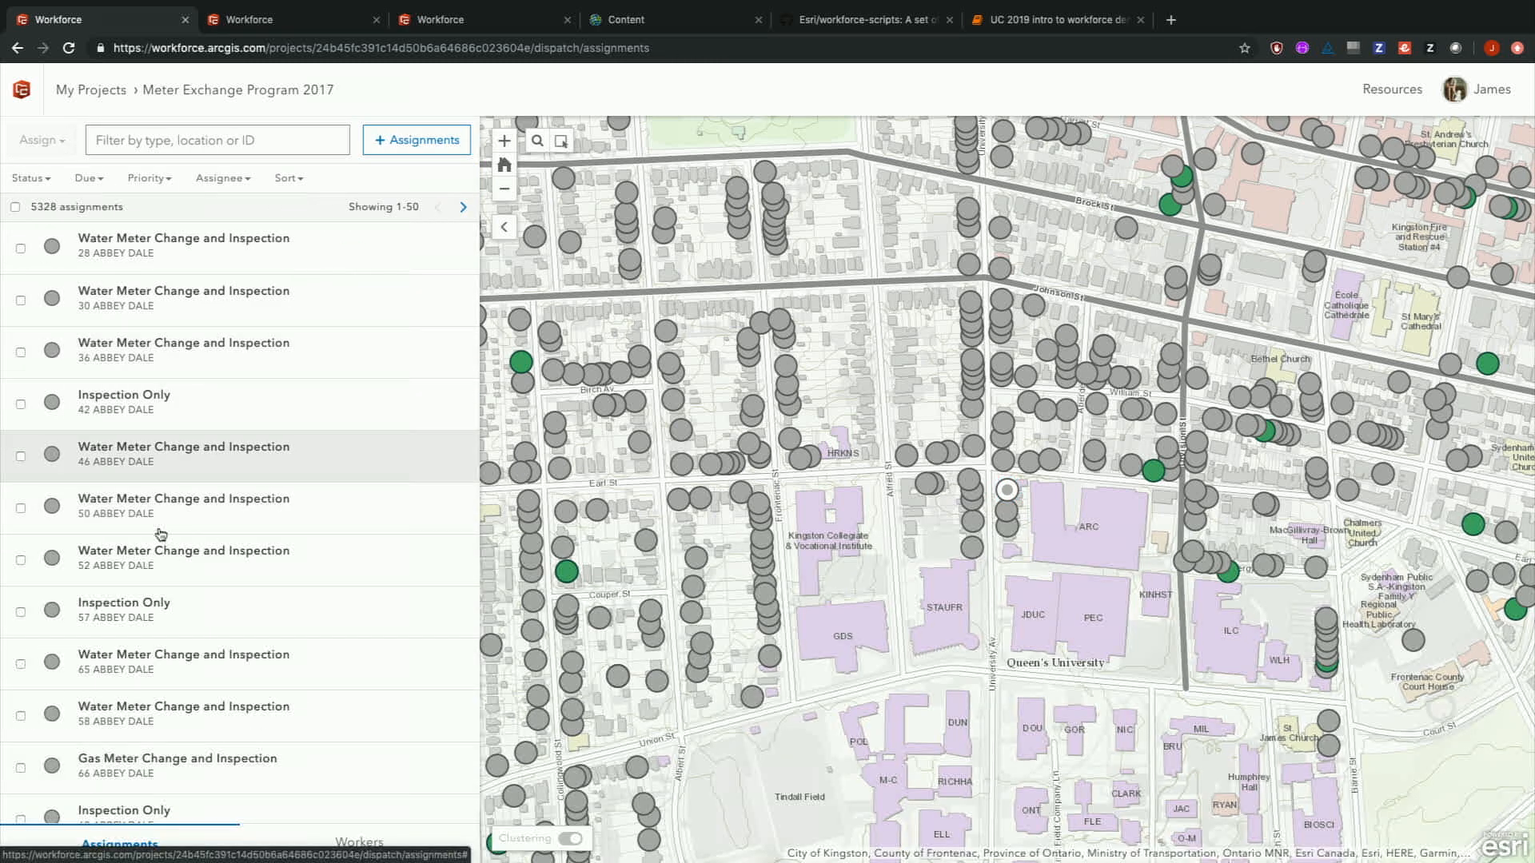
left_click(354, 844)
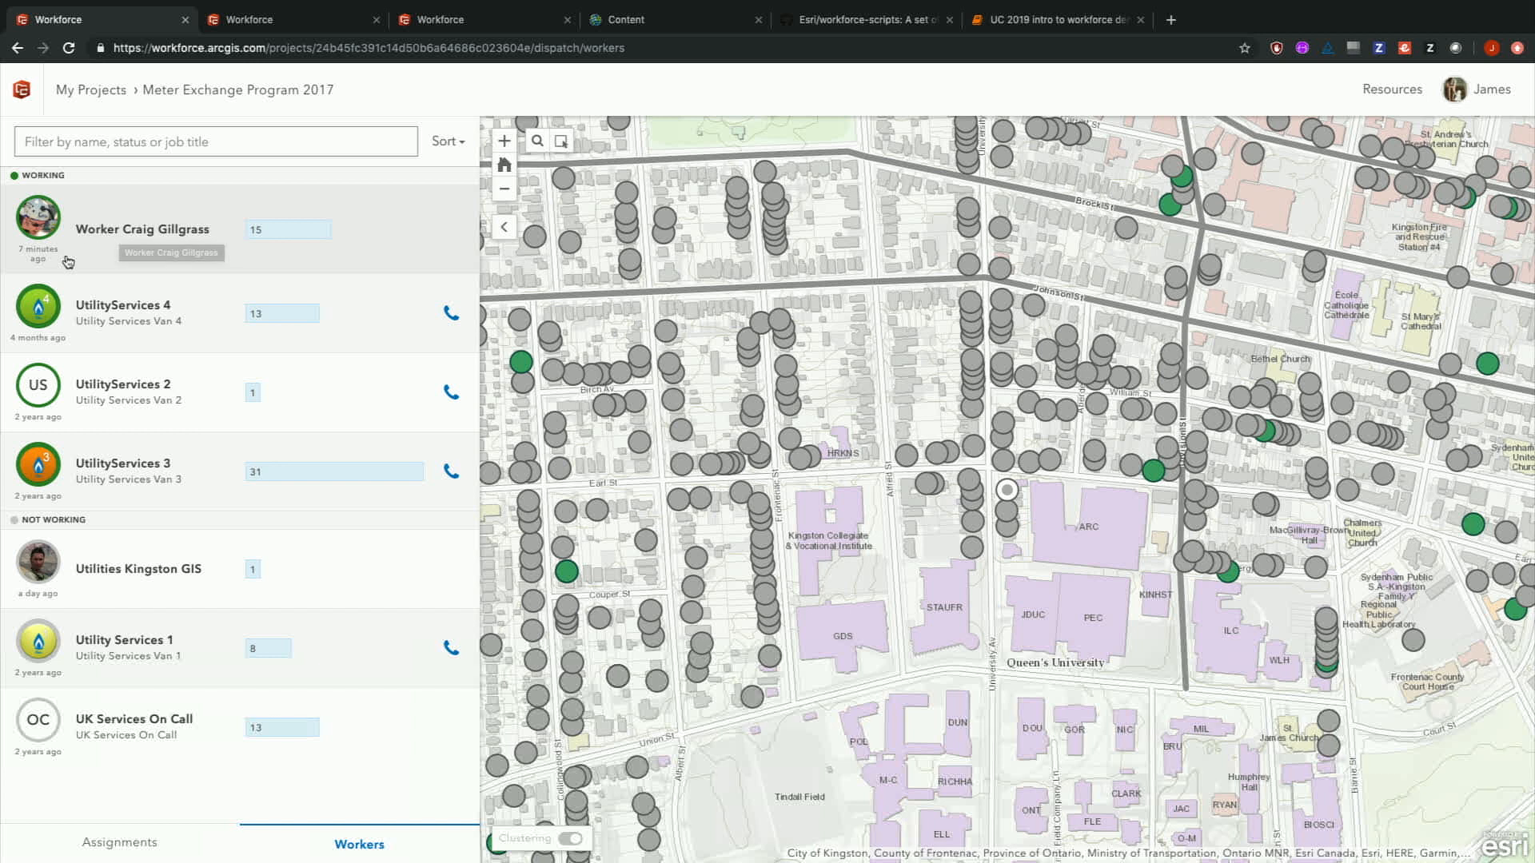
mouse_move(271, 236)
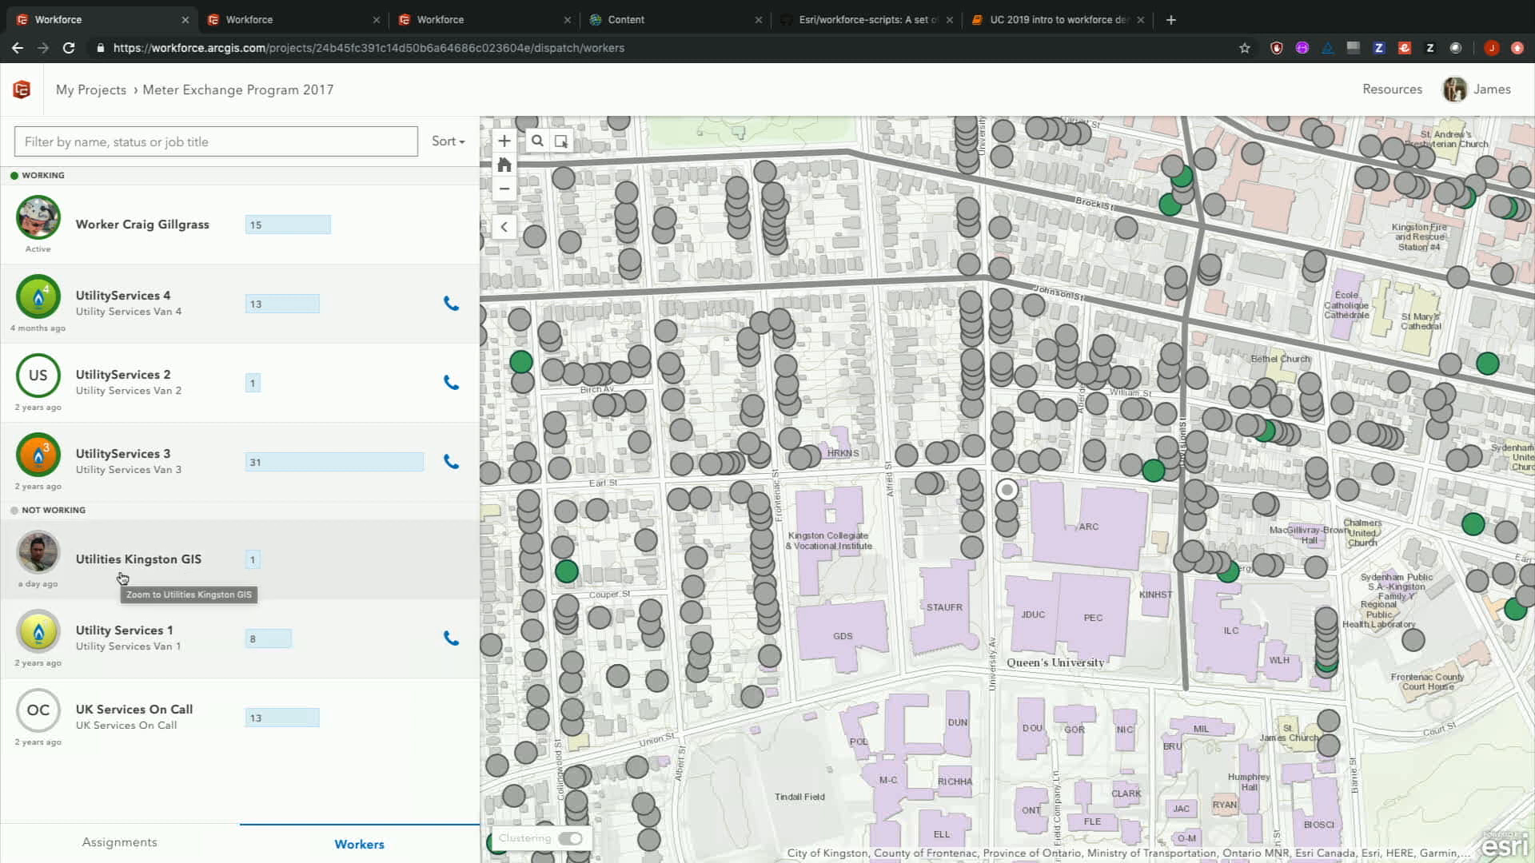
left_click(165, 226)
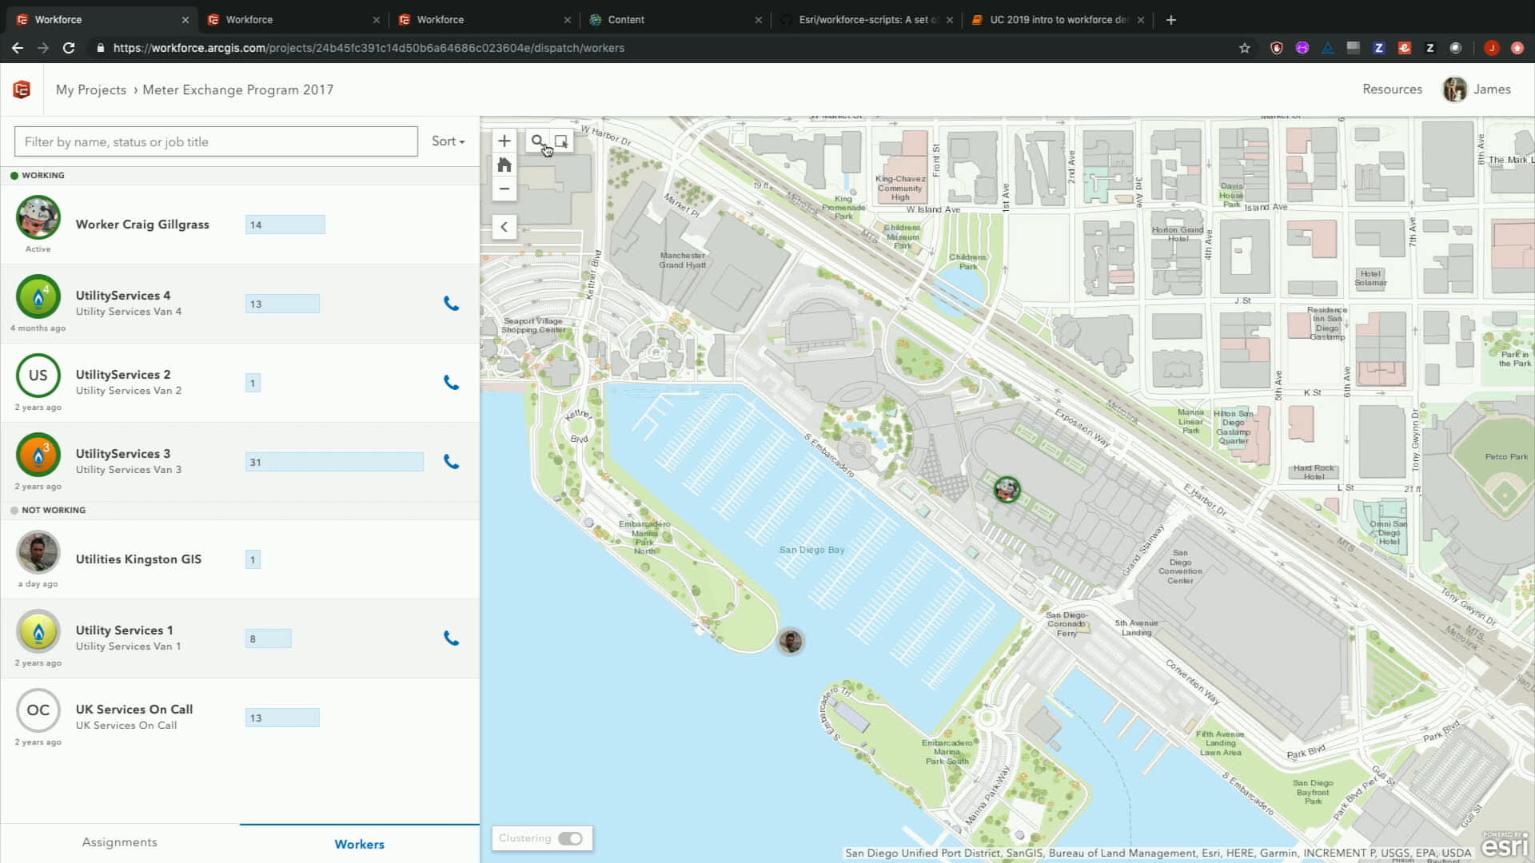
- Start creating new assignments and place three locations on the map just north of the active worker's marker
left_click(122, 843)
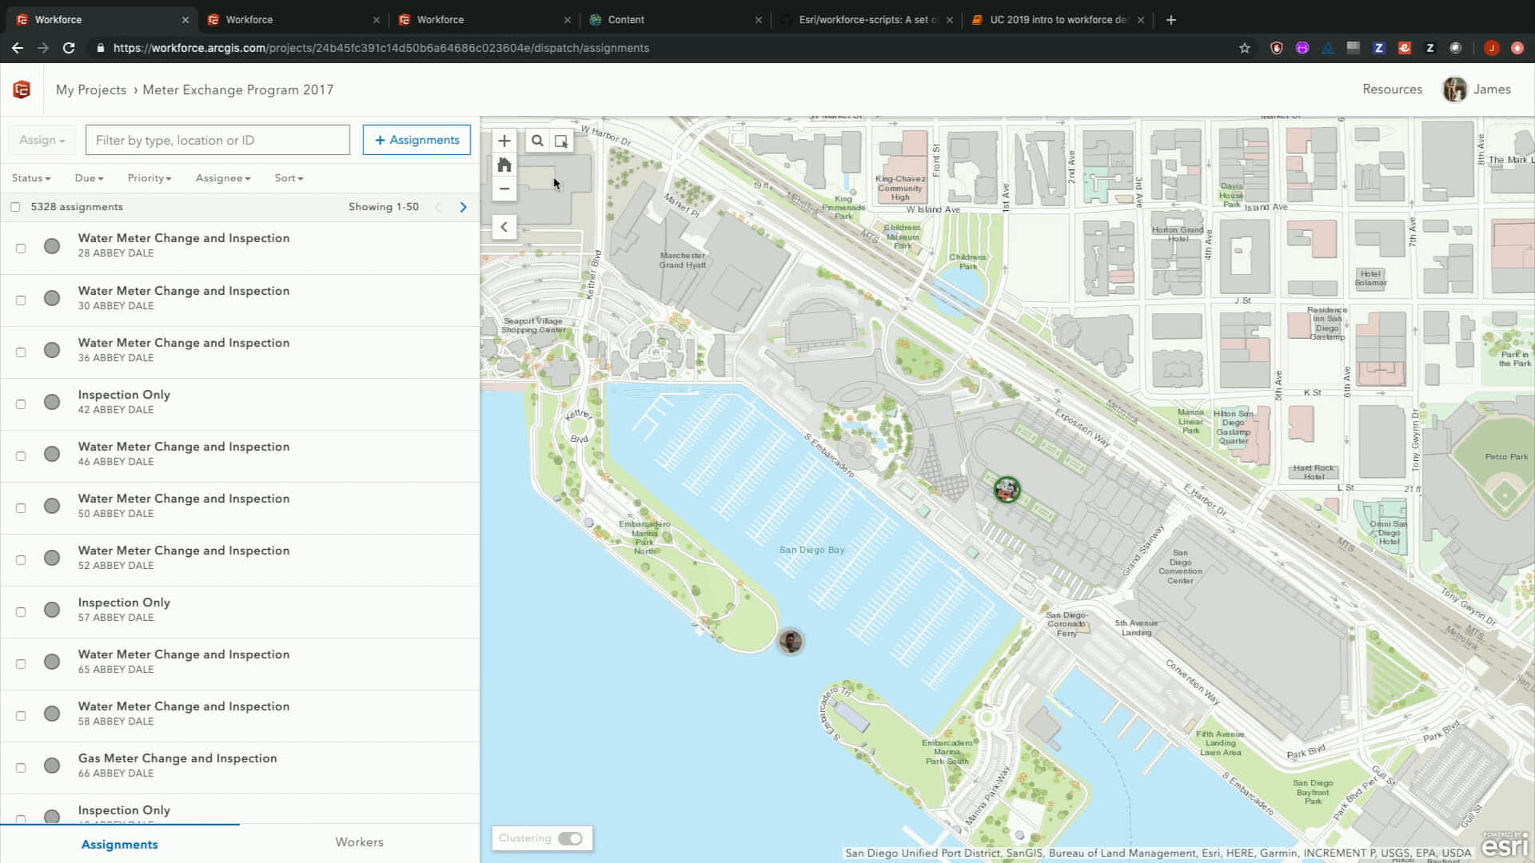
left_click(417, 140)
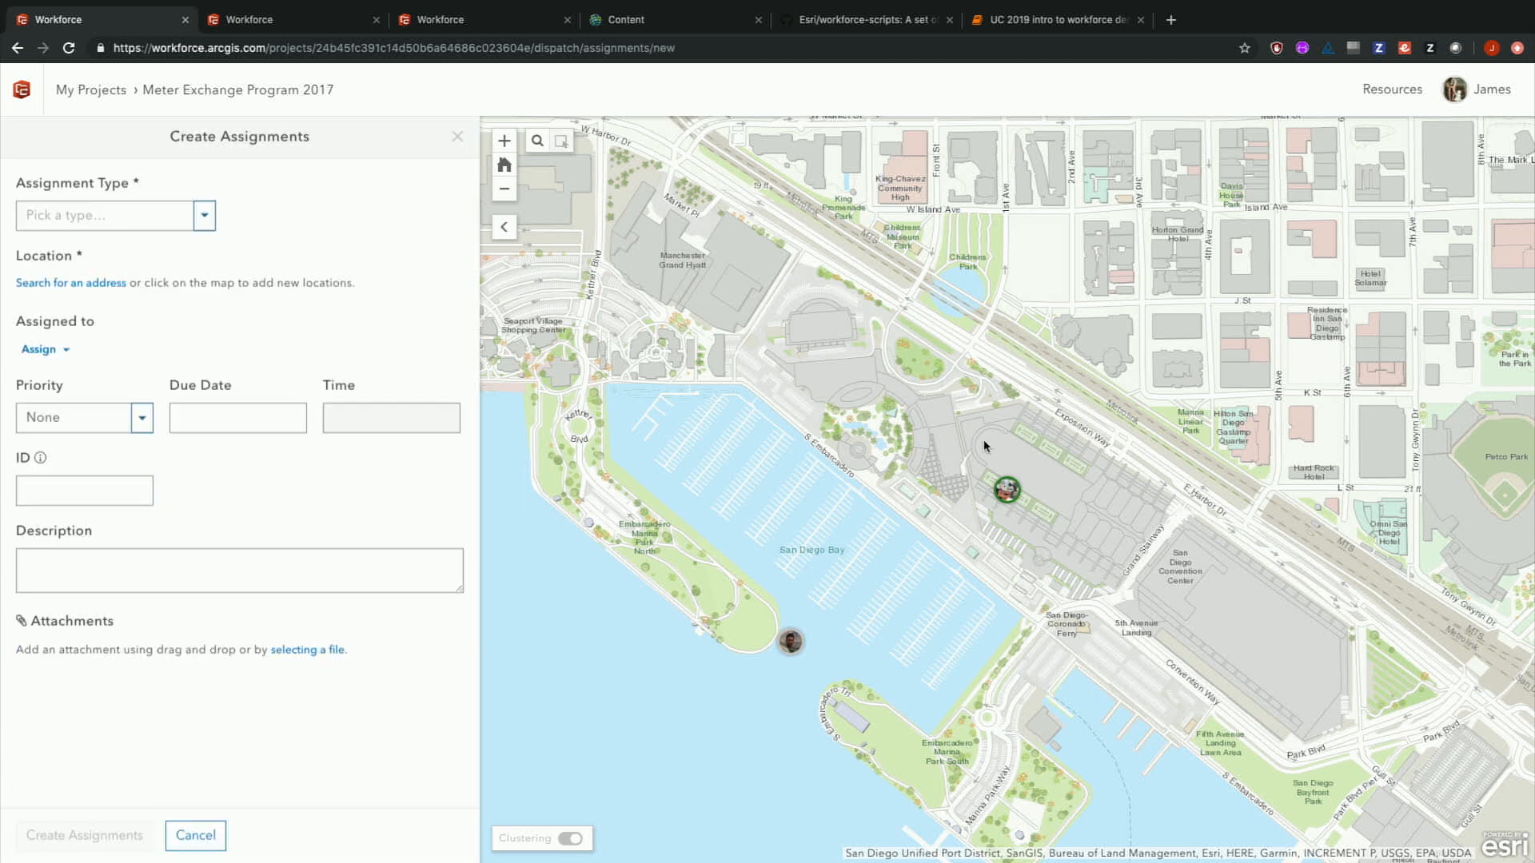
left_click(1017, 462)
left_click(1020, 463)
left_click(1032, 476)
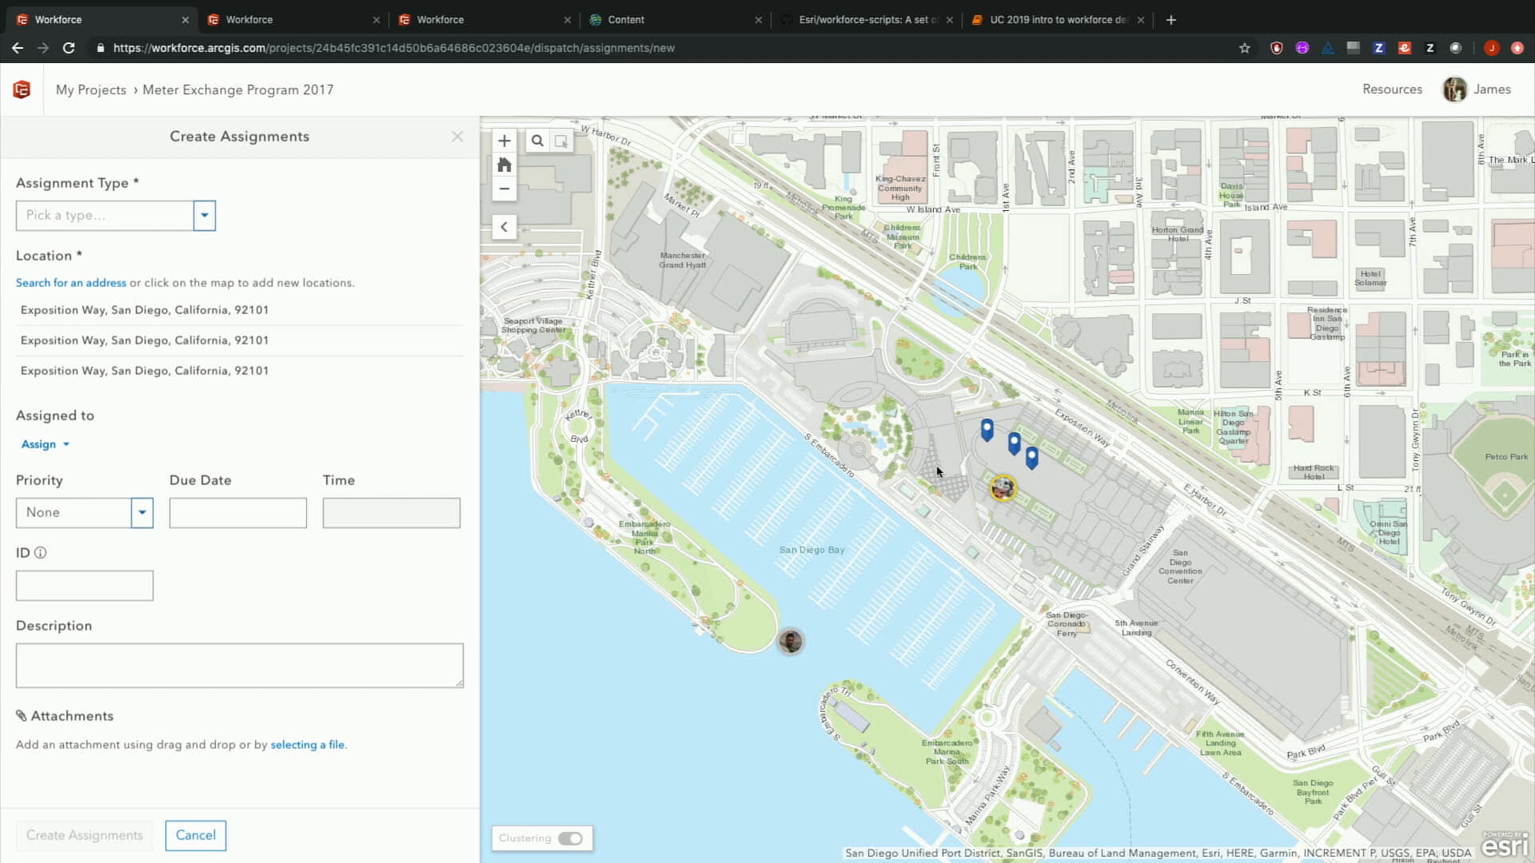
- Set the assignment type to Gas Meter Change and add a fourth location northwest of the other three
left_click(204, 217)
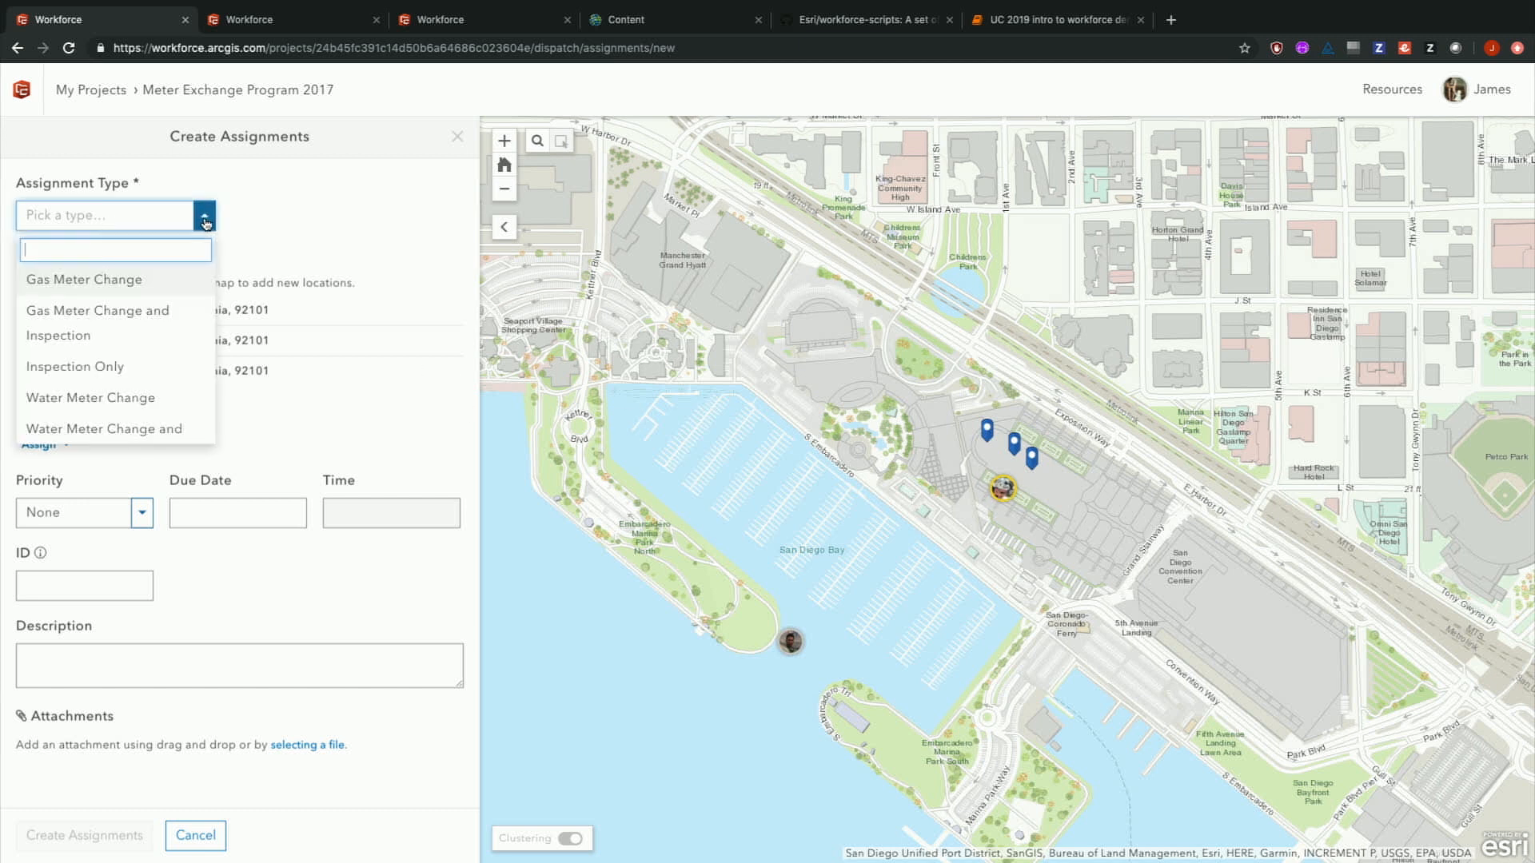
left_click(152, 286)
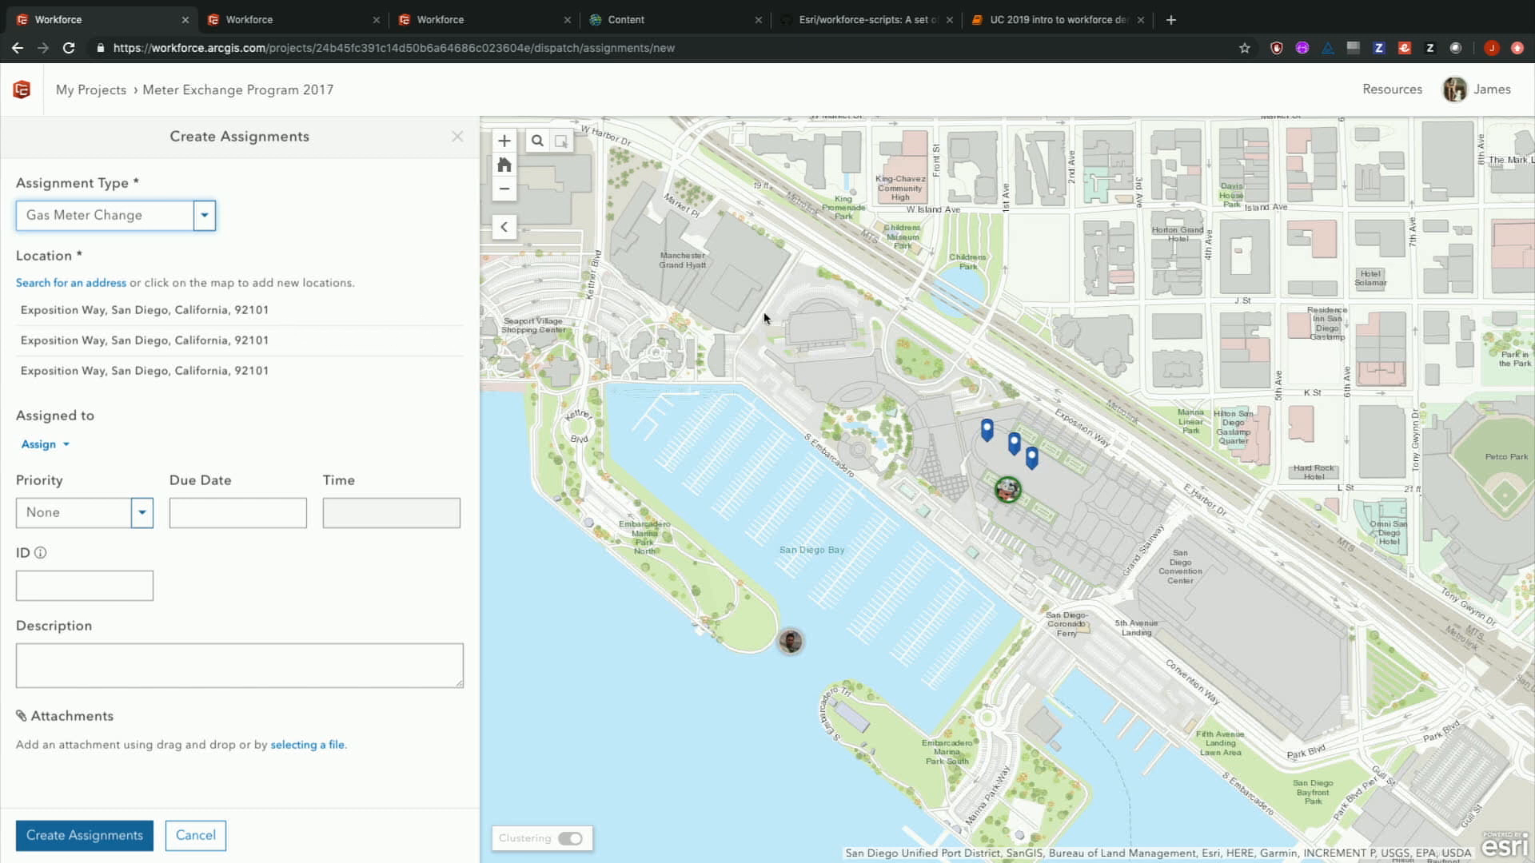
left_click(929, 407)
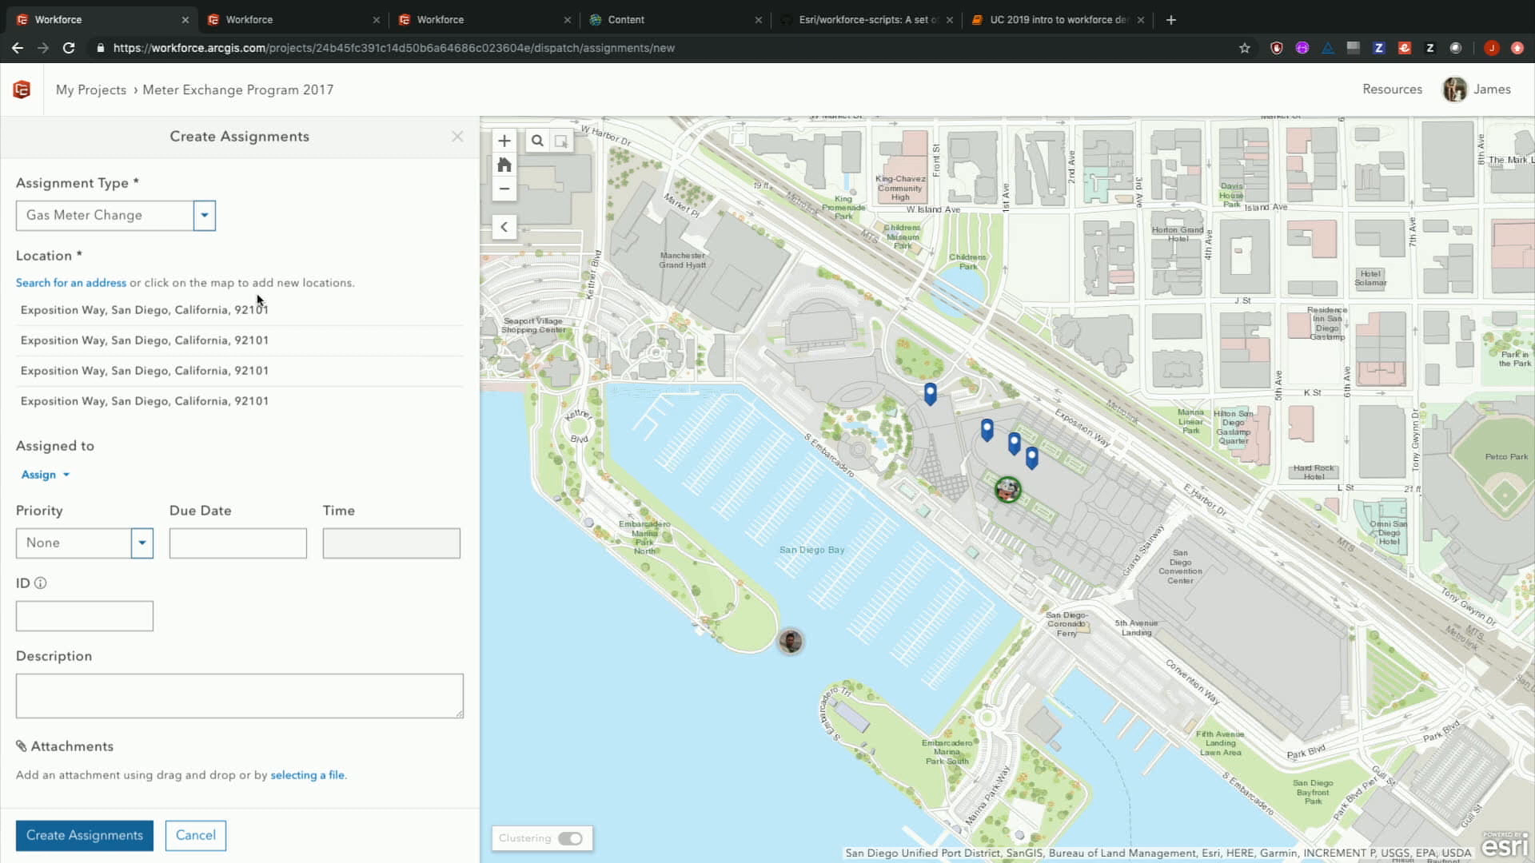
- Assign the new assignments to the nearby active worker and set their priority to High
left_click(54, 476)
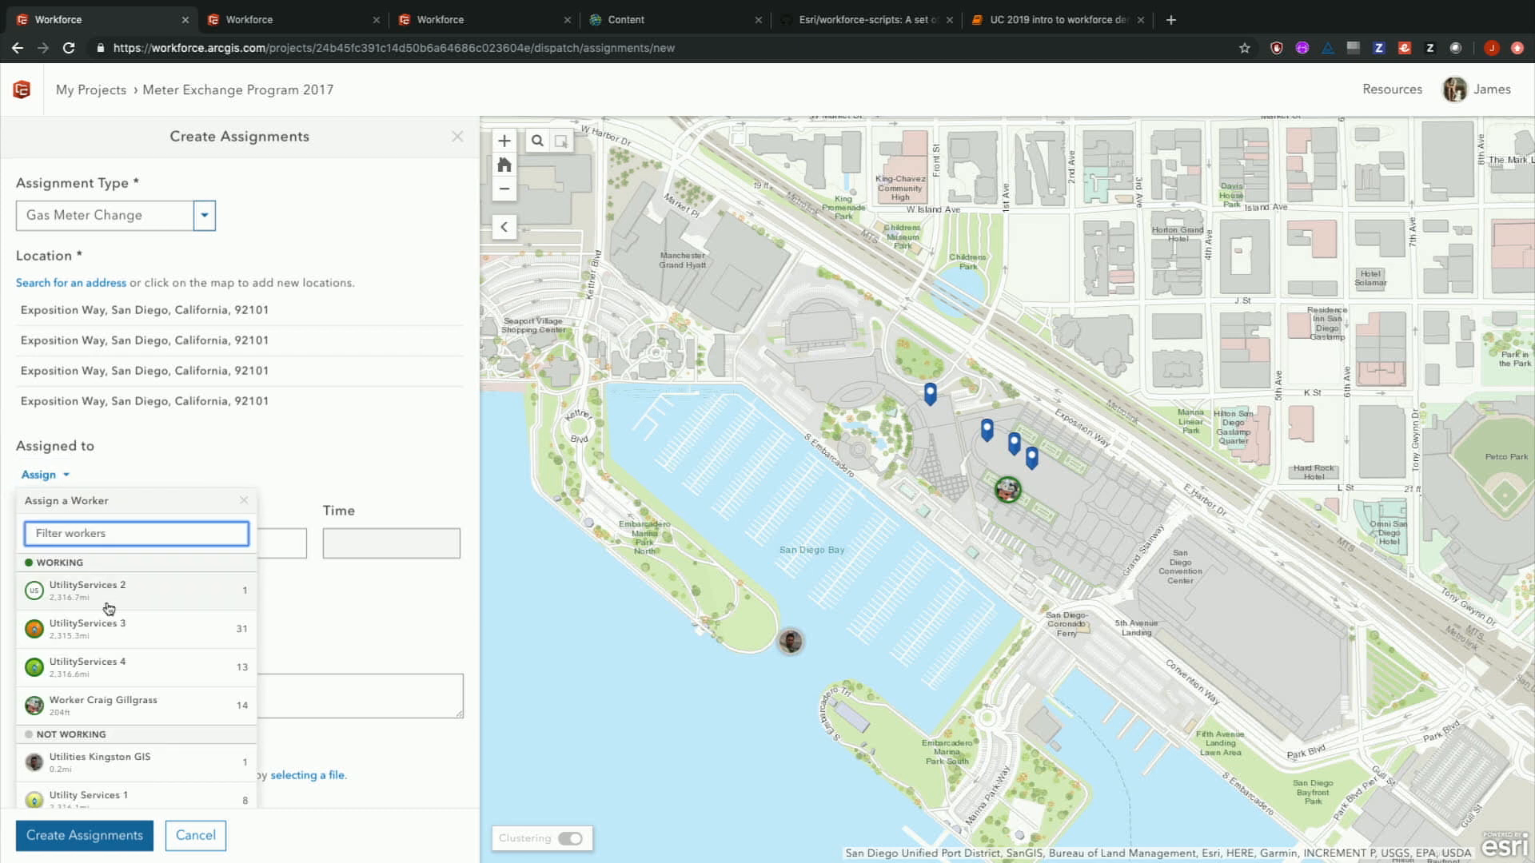
left_click(140, 705)
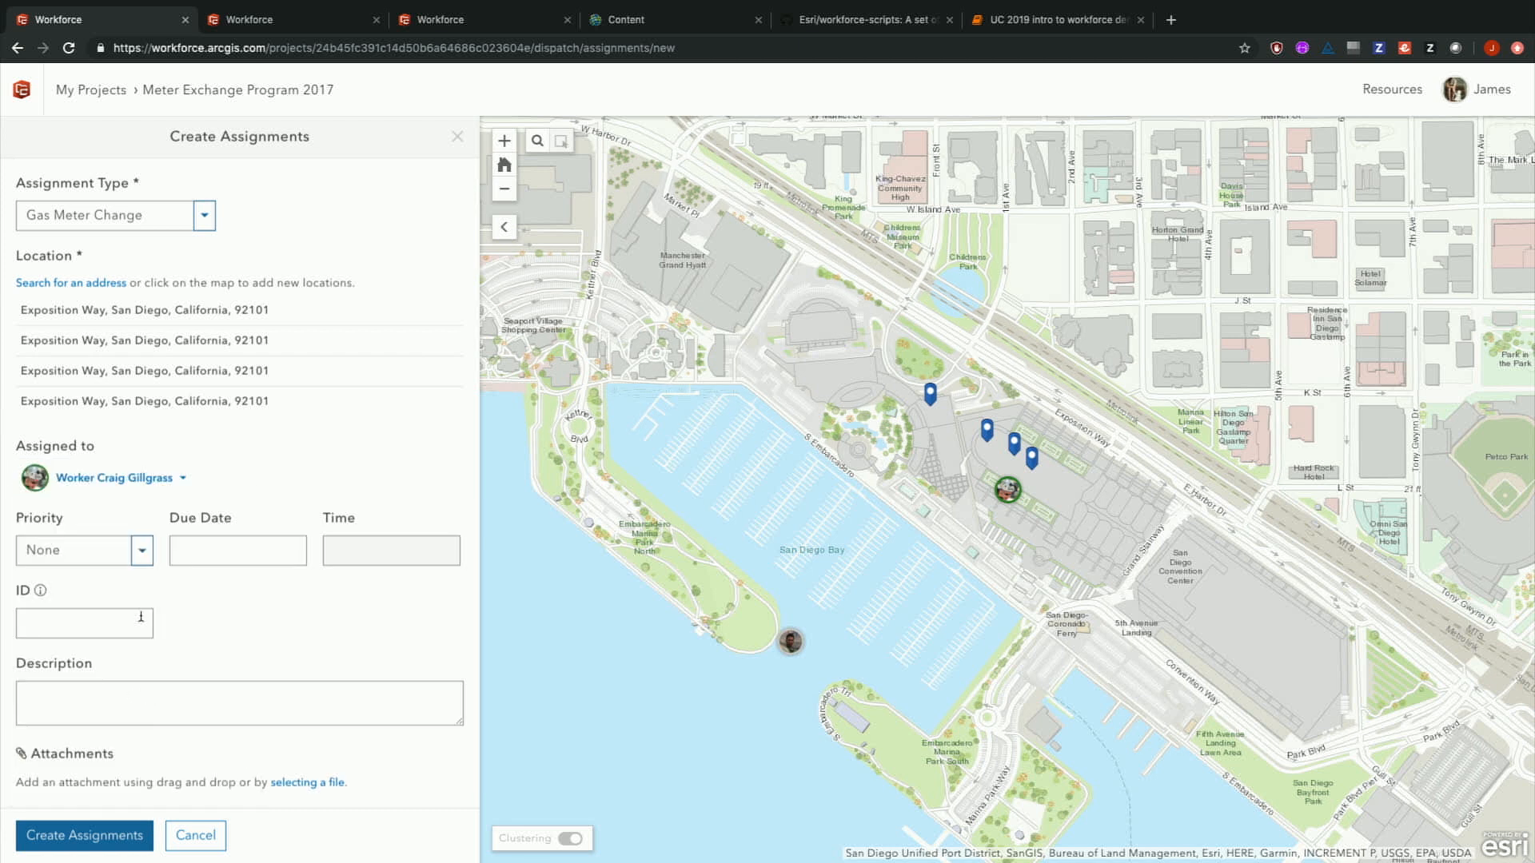
left_click(139, 550)
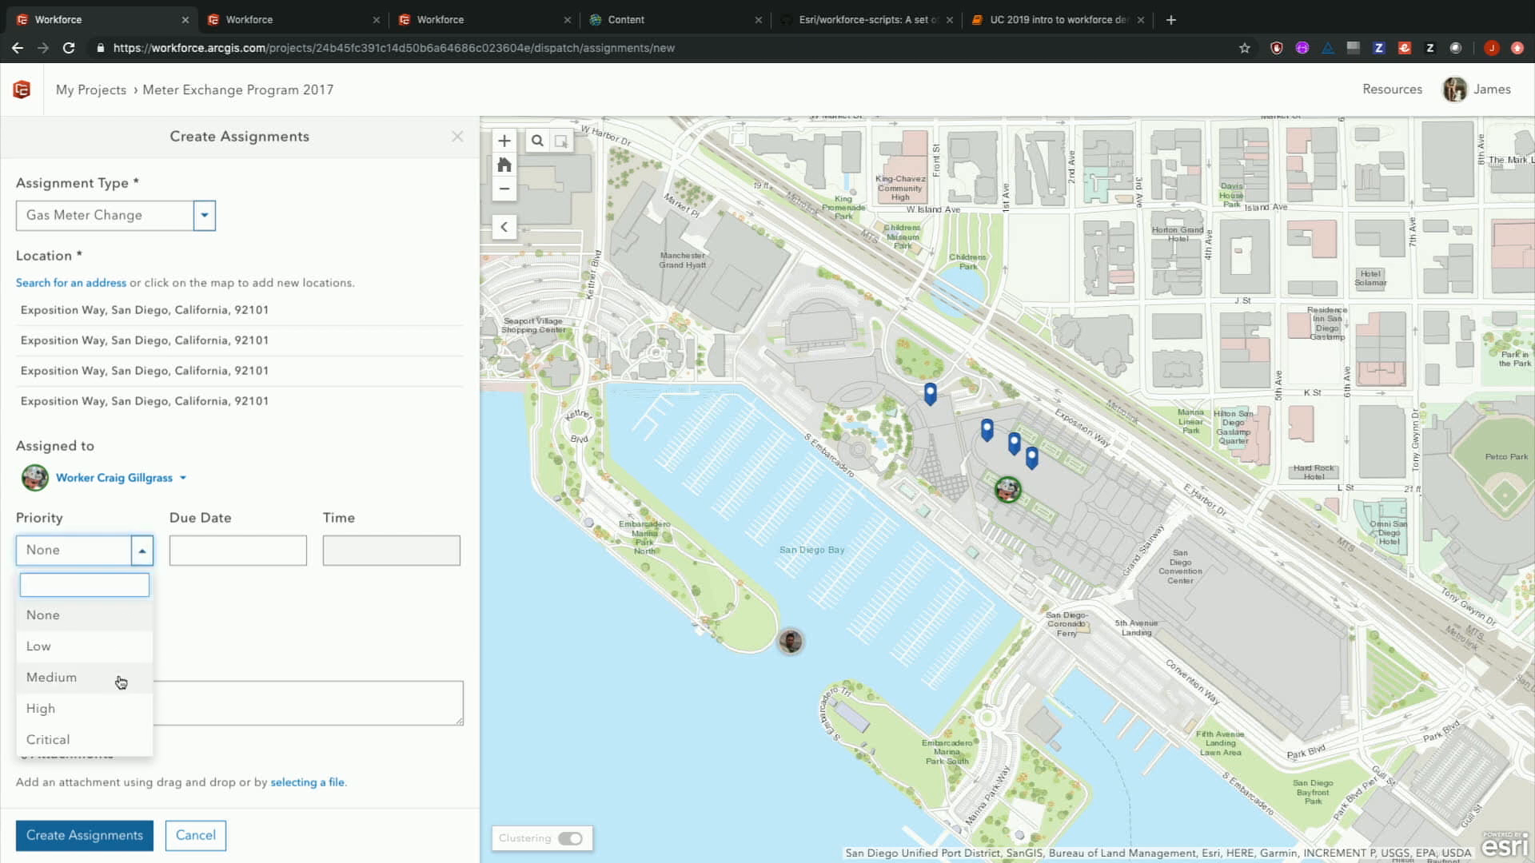
left_click(88, 708)
- Set the new assignments' due date to 7/10/2019 and the due time to 9:00 am
left_click(237, 551)
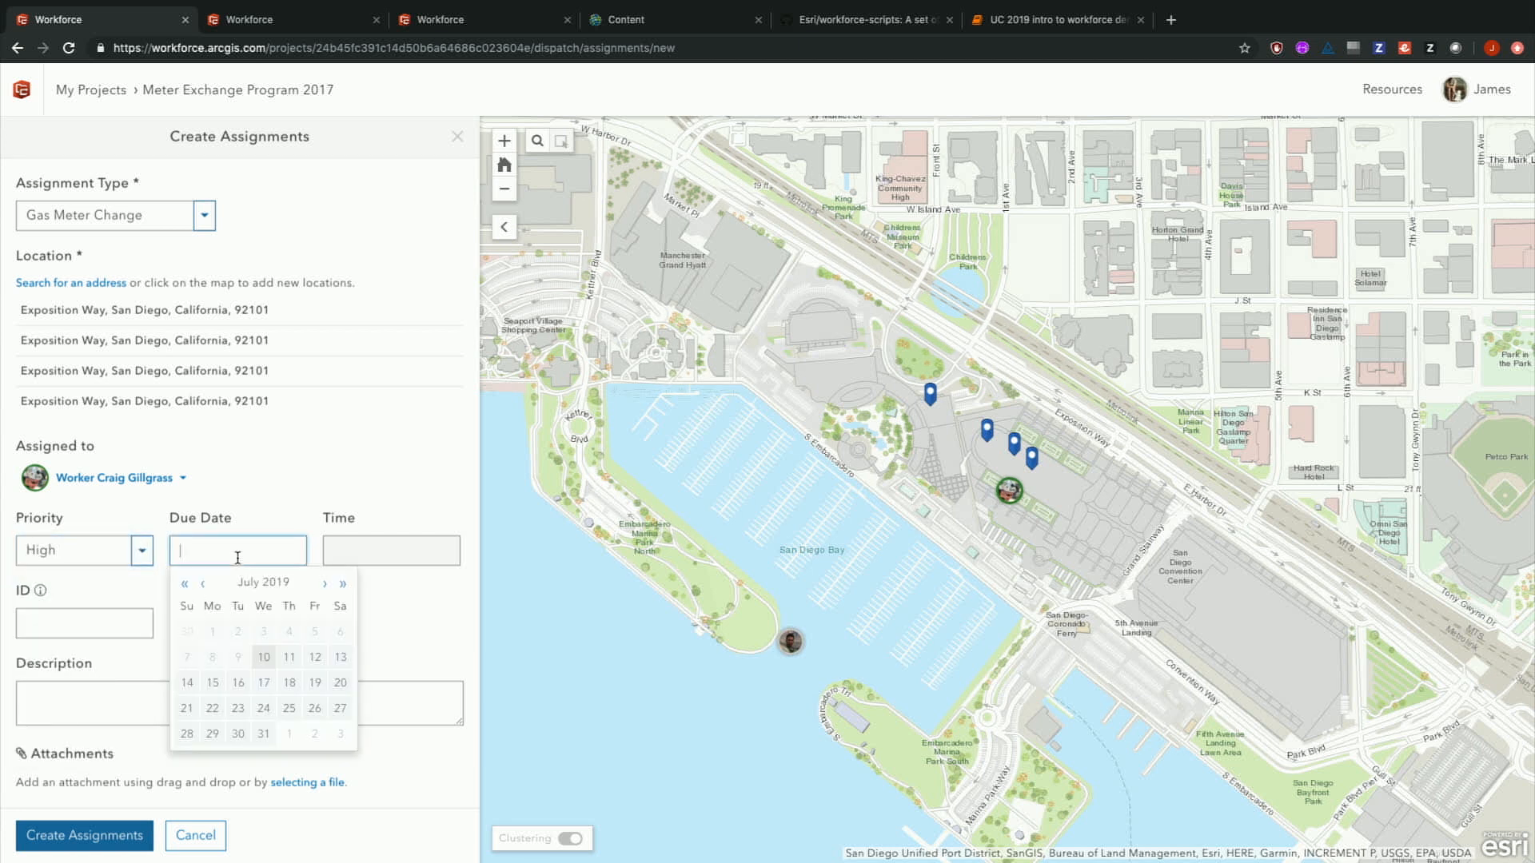
left_click(263, 658)
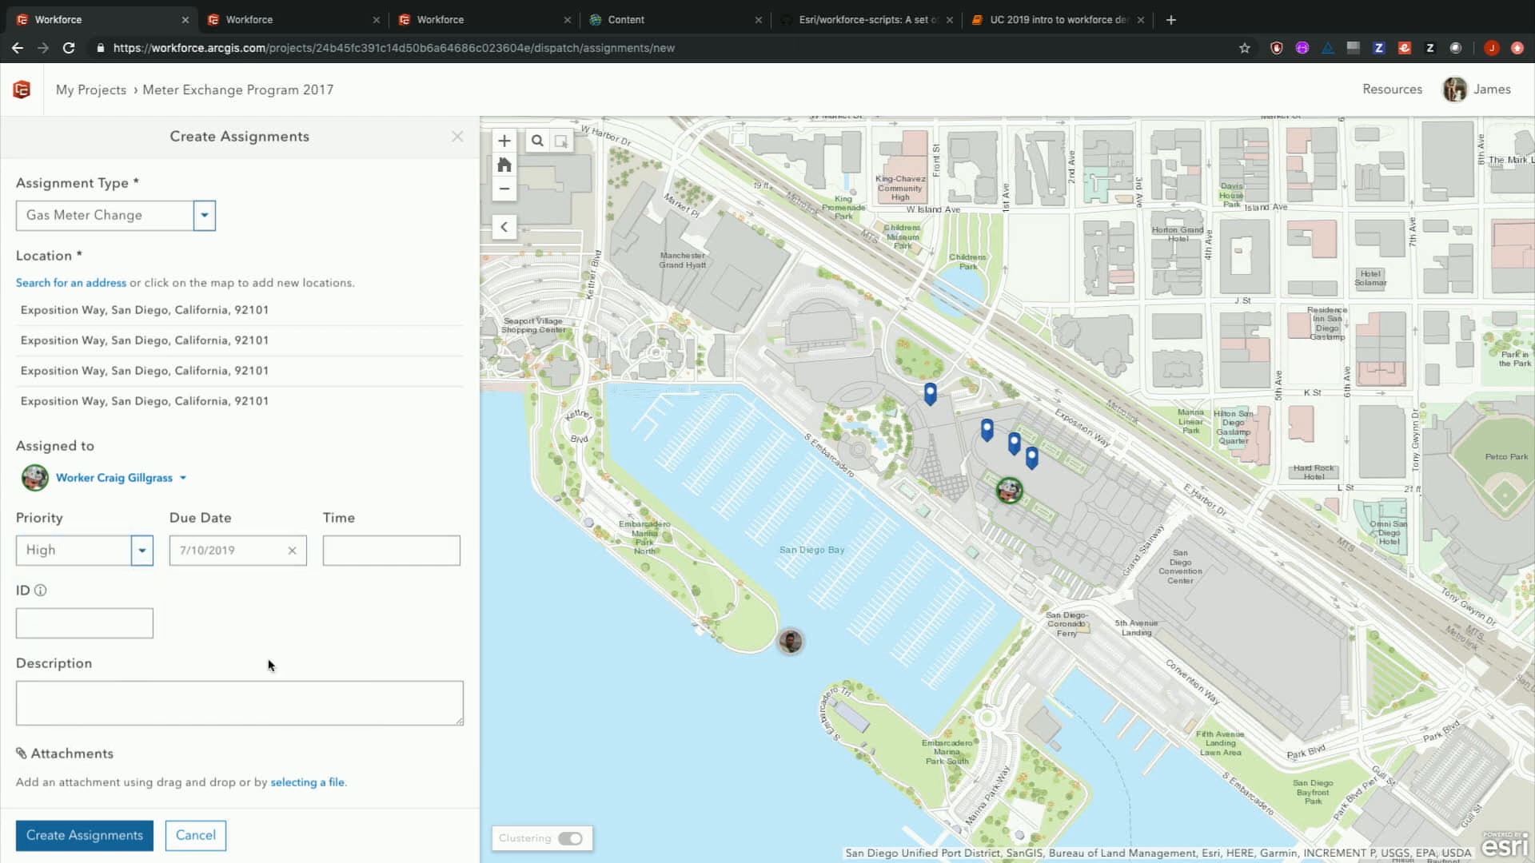
left_click(342, 550)
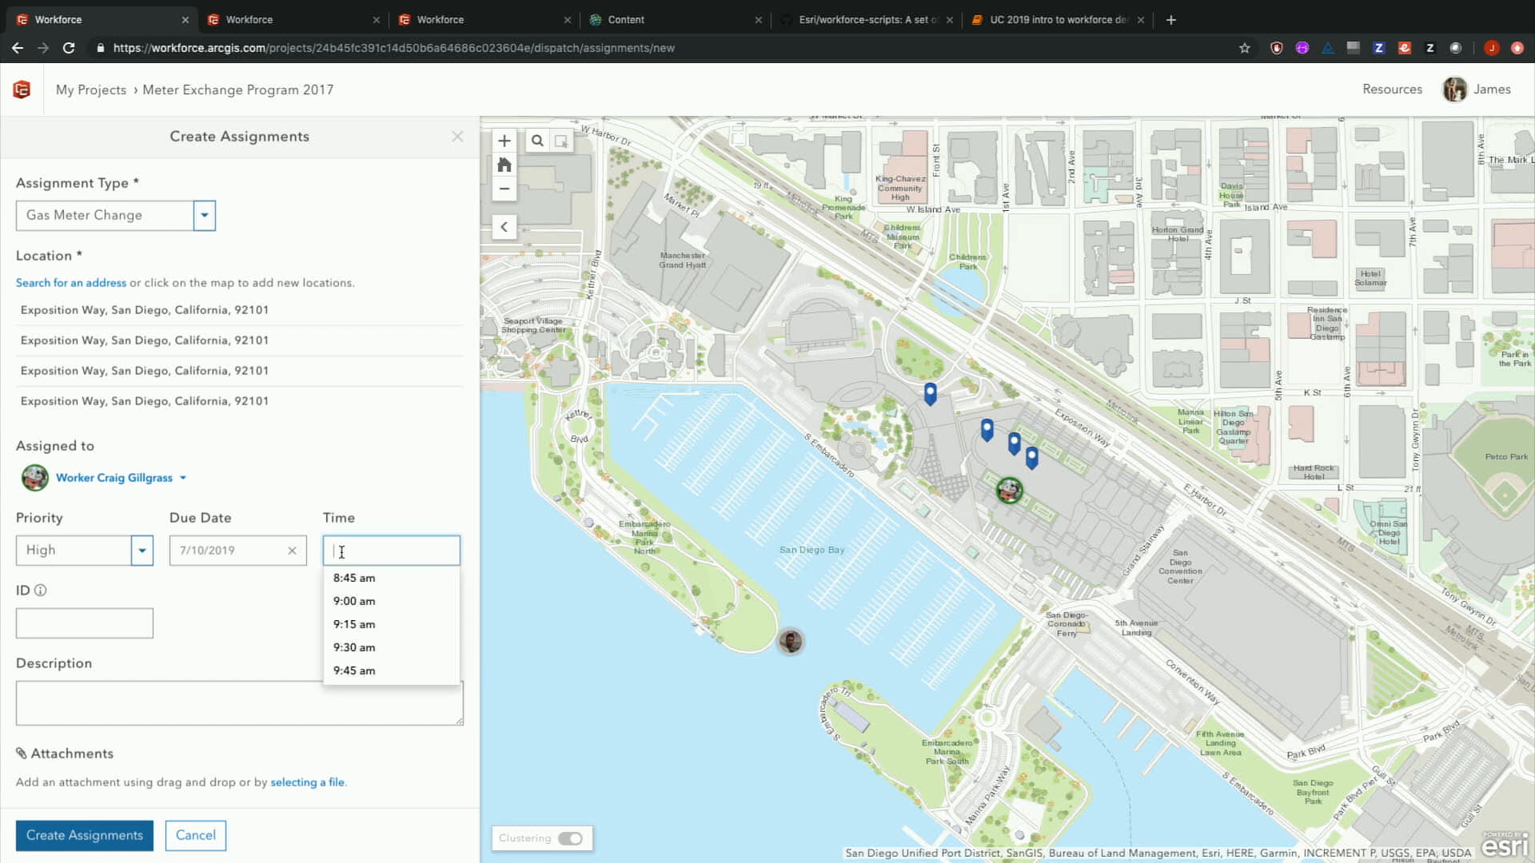
left_click(349, 606)
- Enter the ID number and the description "stop slacking" for the new assignments
left_click(71, 622)
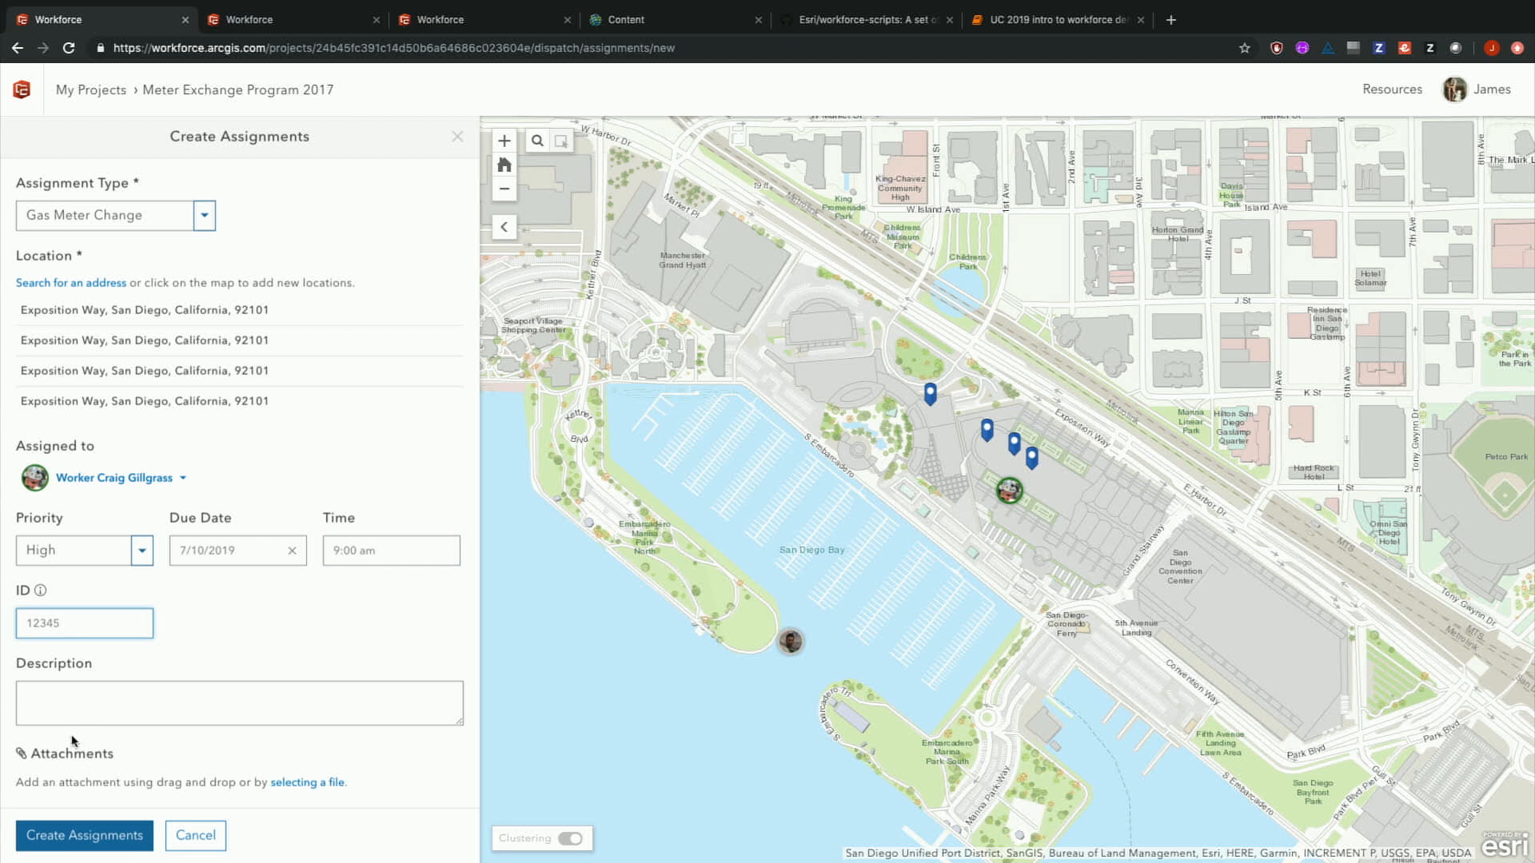
left_click(44, 705)
type("stop slacking")
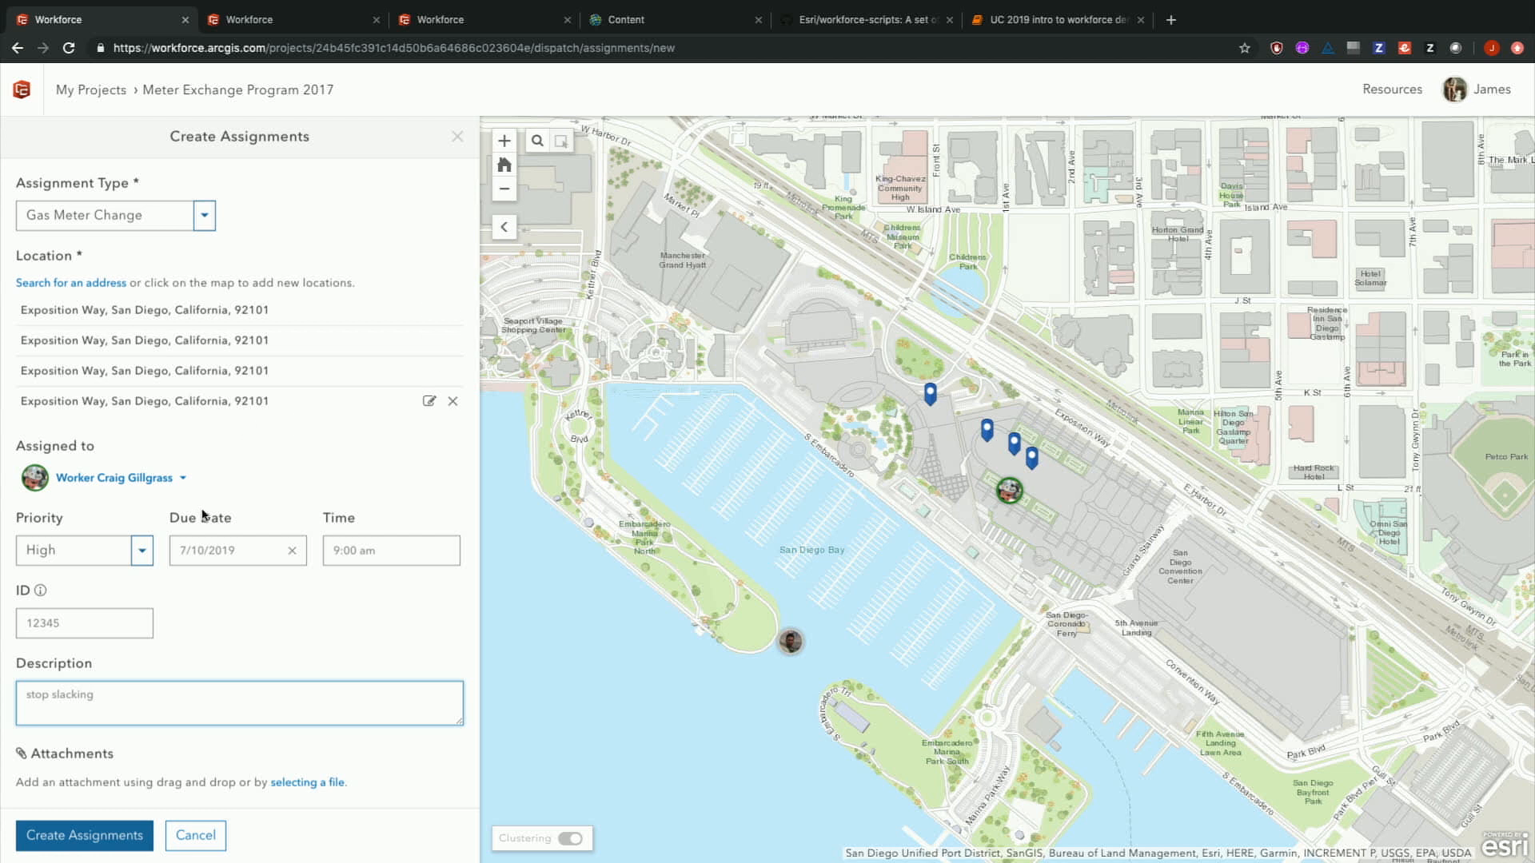
- Create the four Gas Meter Change assignments and check the details of one of them from the map
left_click(56, 841)
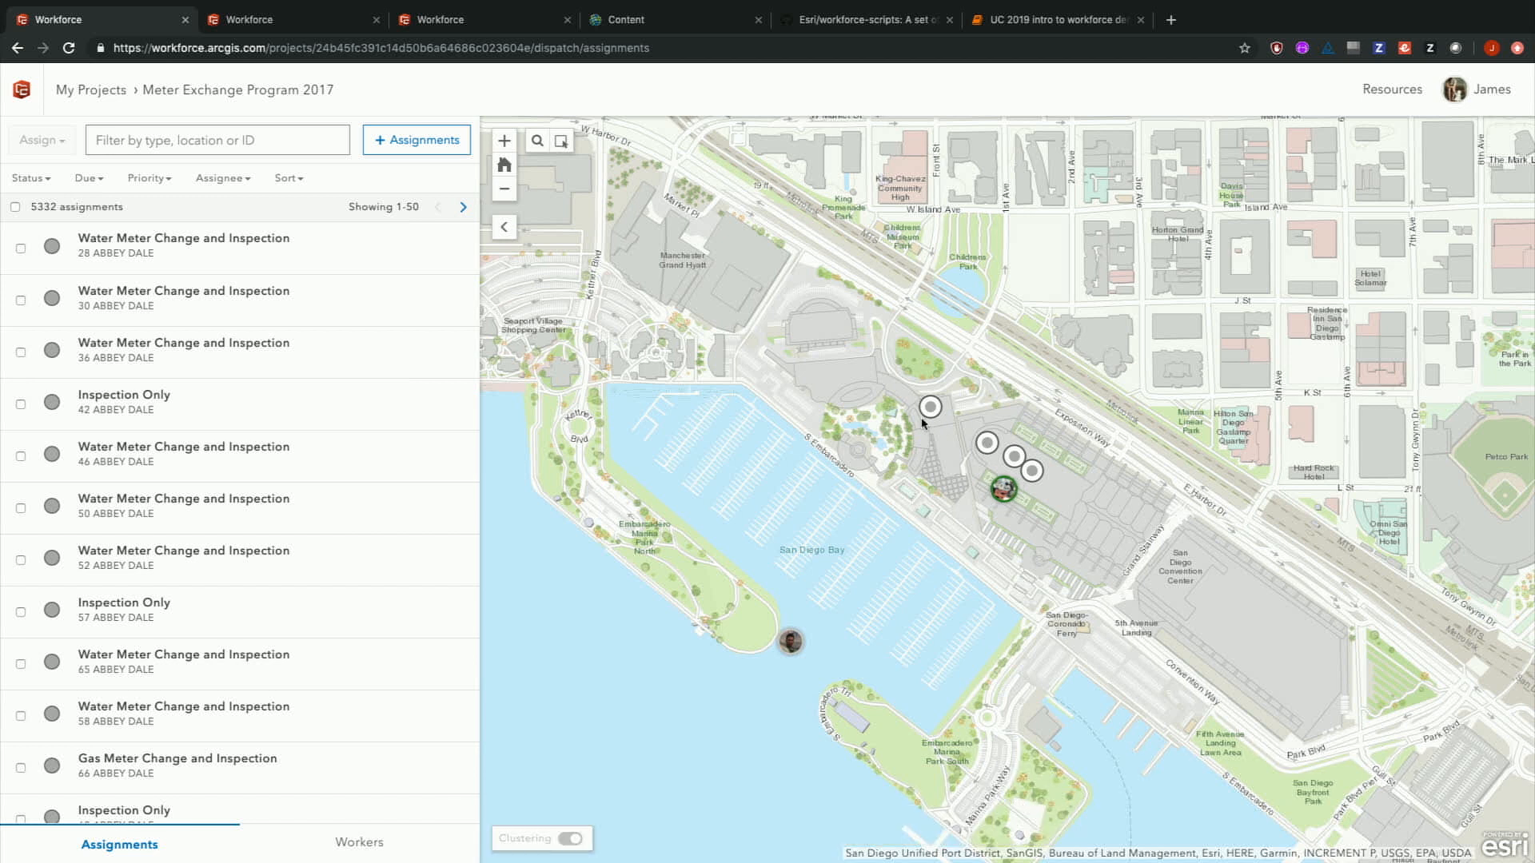
left_click(988, 445)
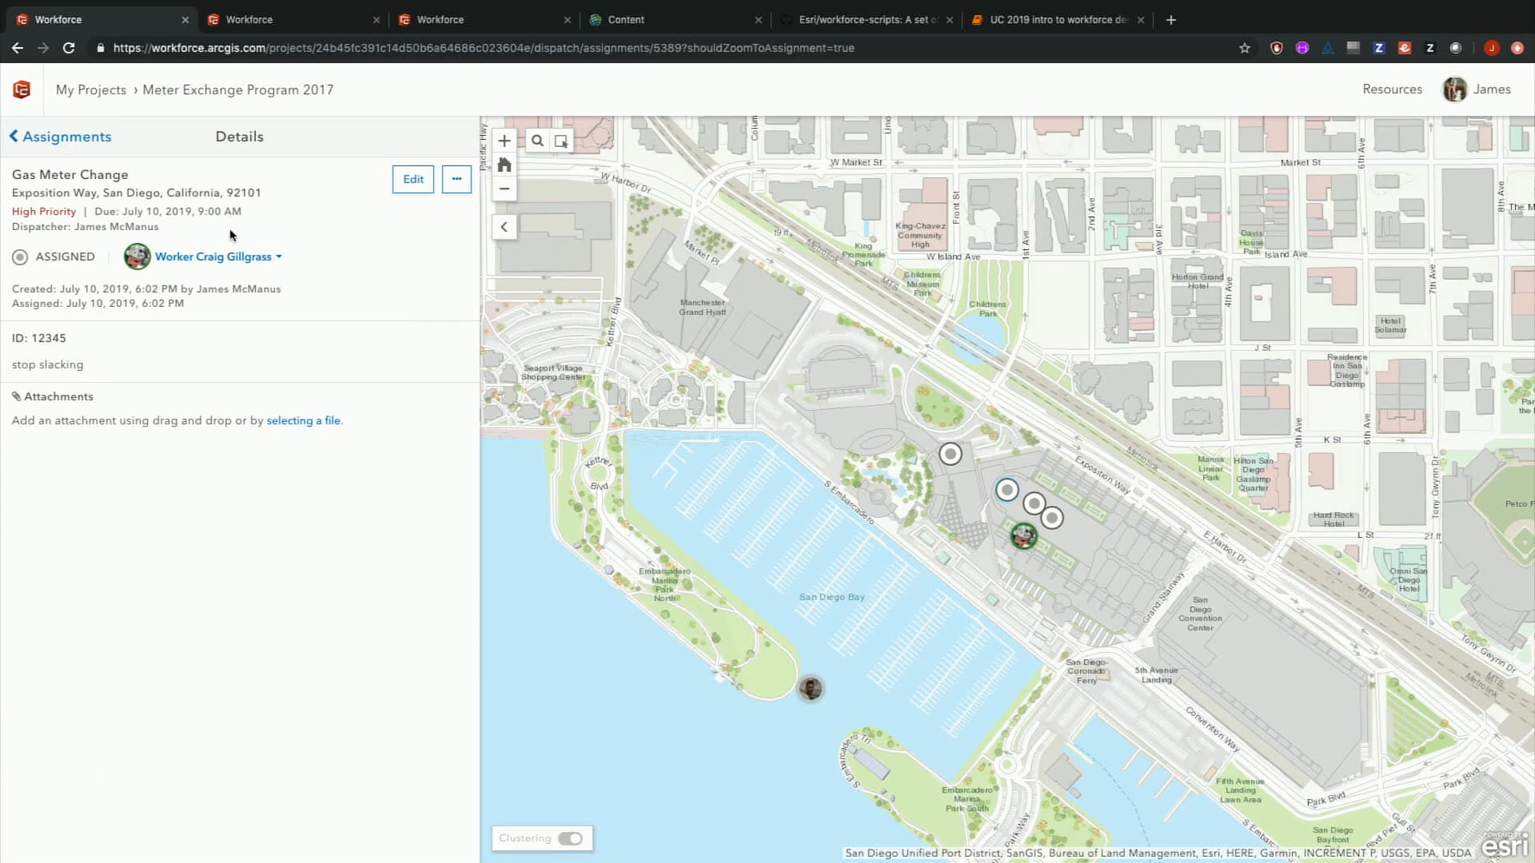
left_click(66, 141)
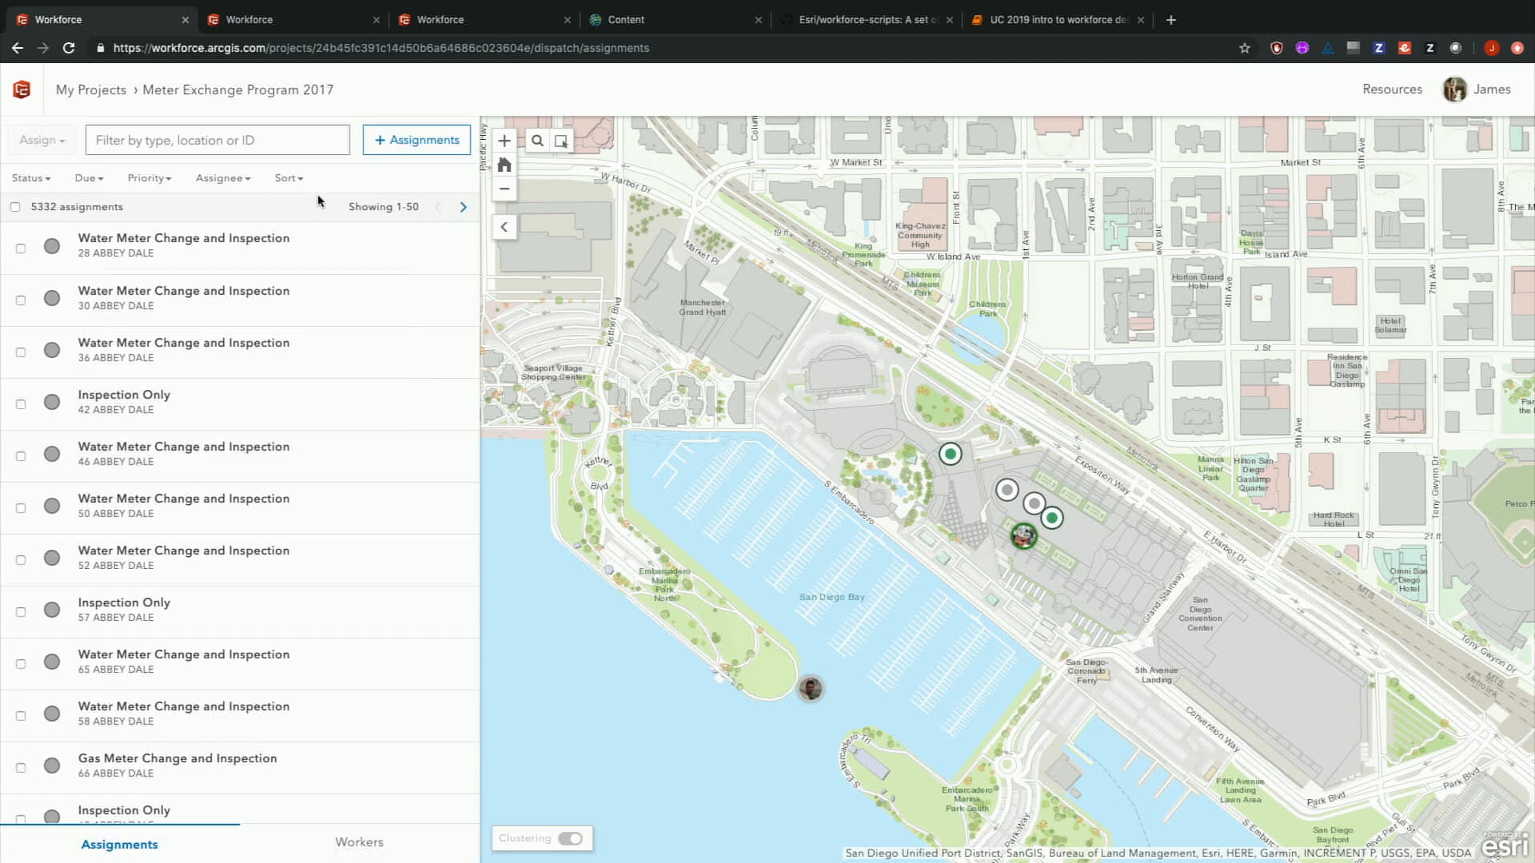
- Sort the assignment list by Newest, and select and deselect the first Gas Meter Change assignment
left_click(287, 180)
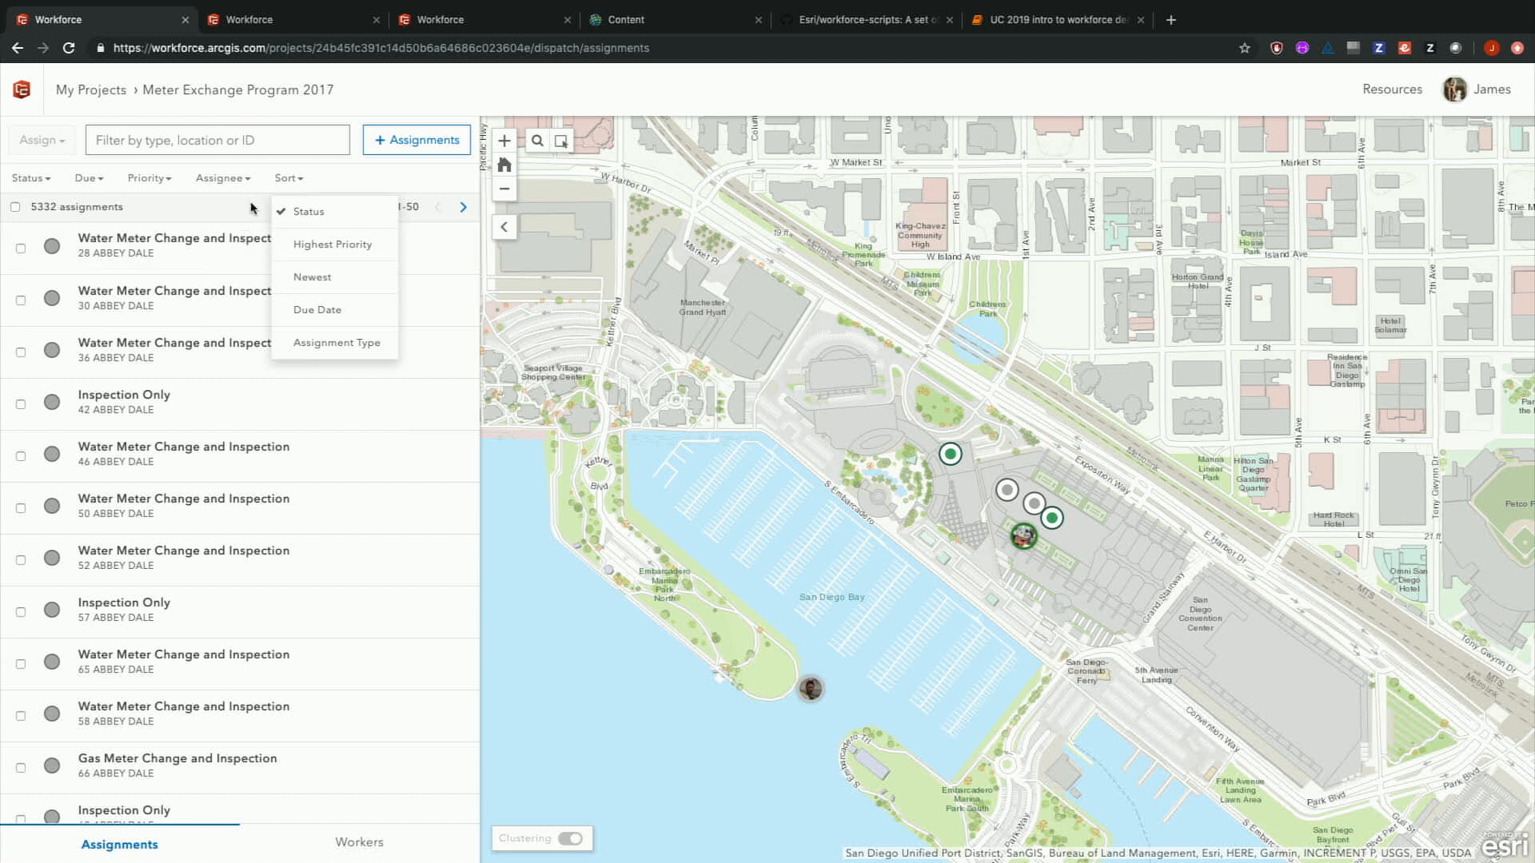
left_click(308, 280)
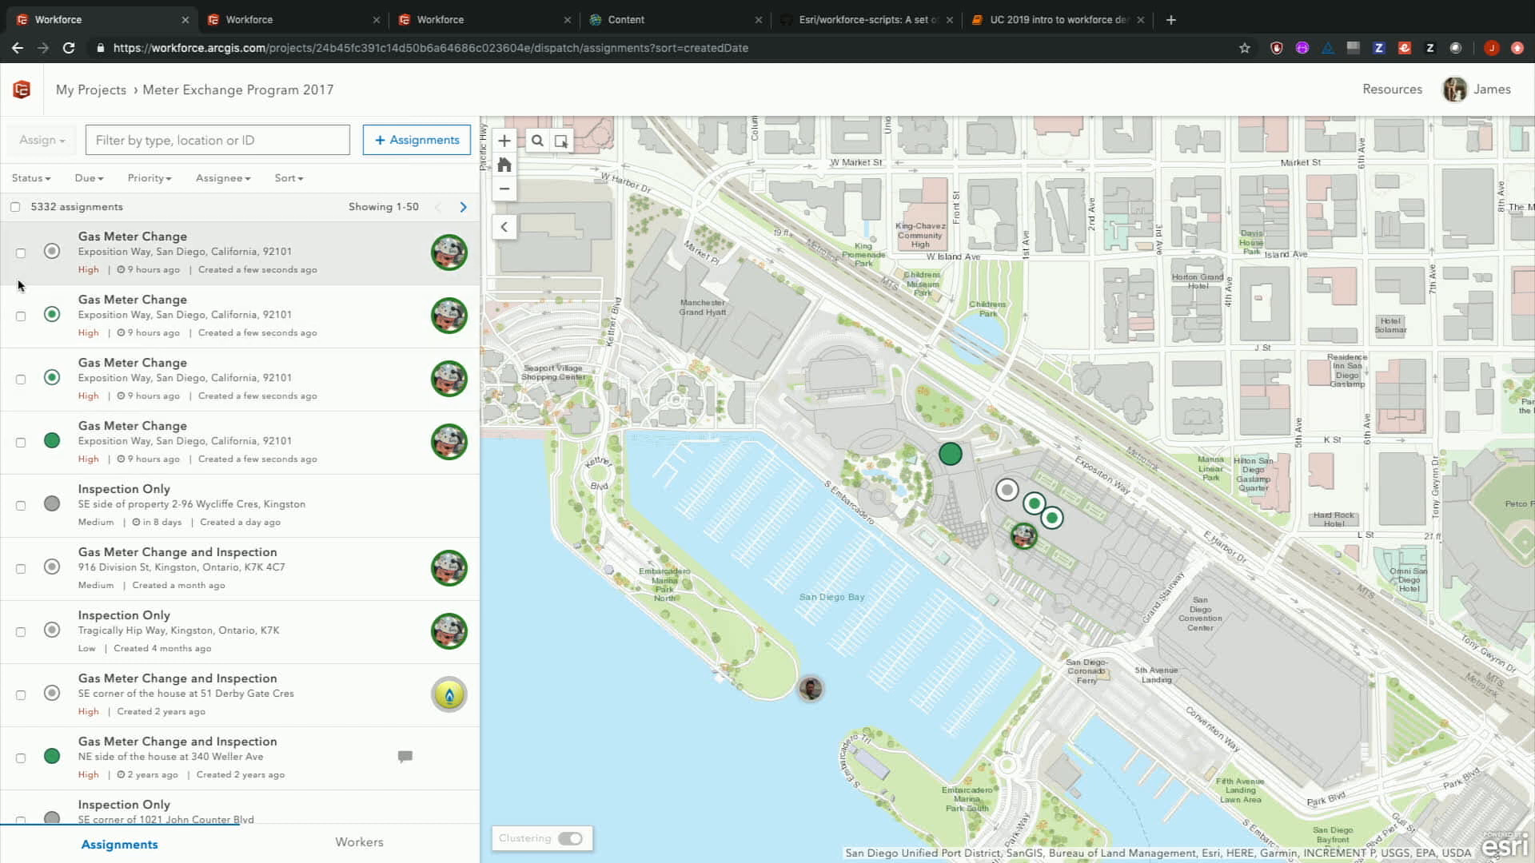
left_click(21, 253)
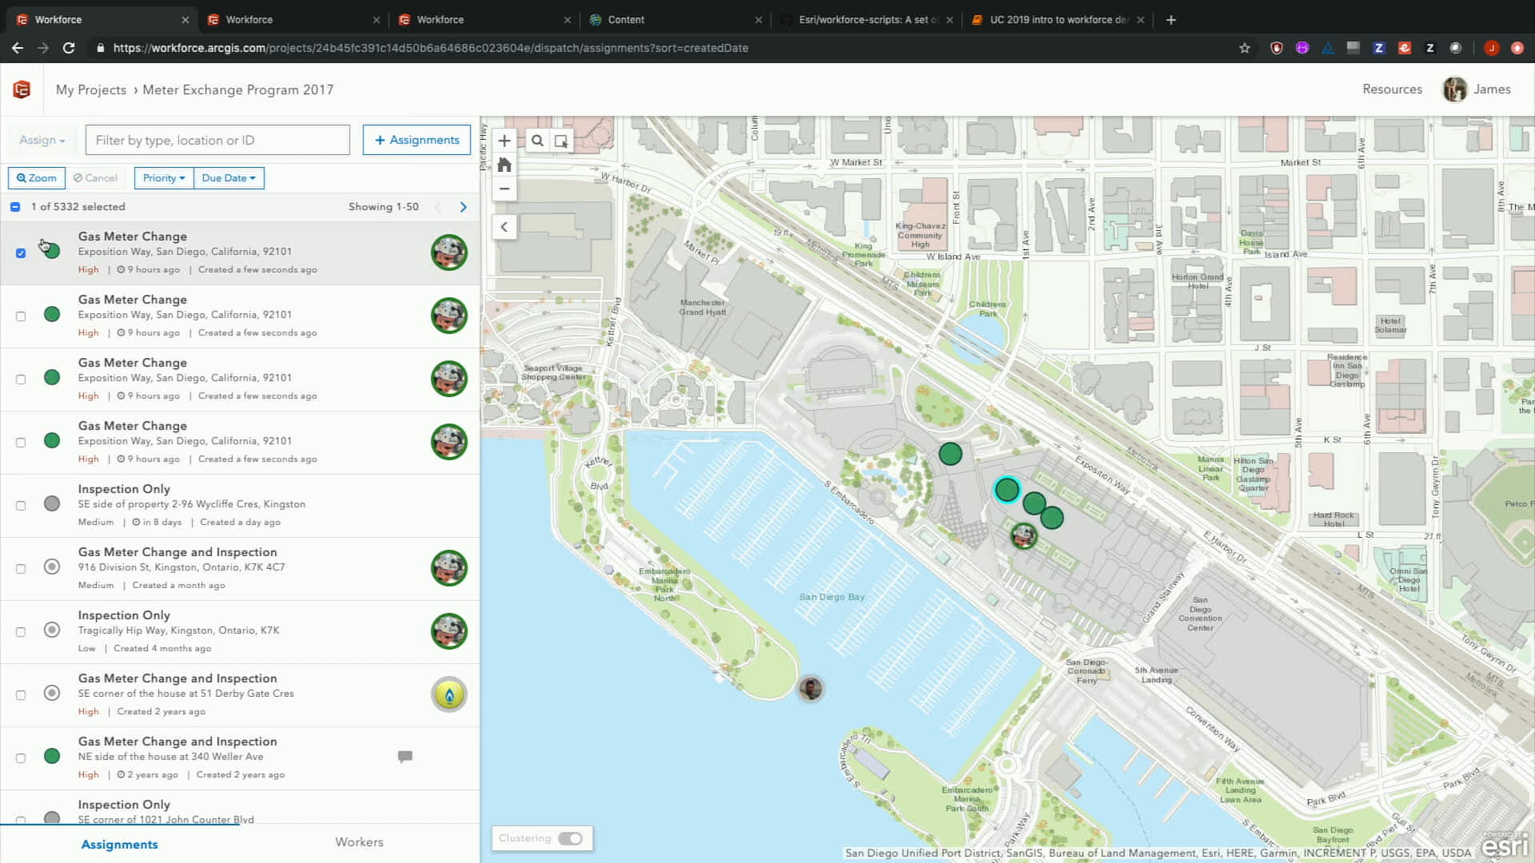
left_click(21, 254)
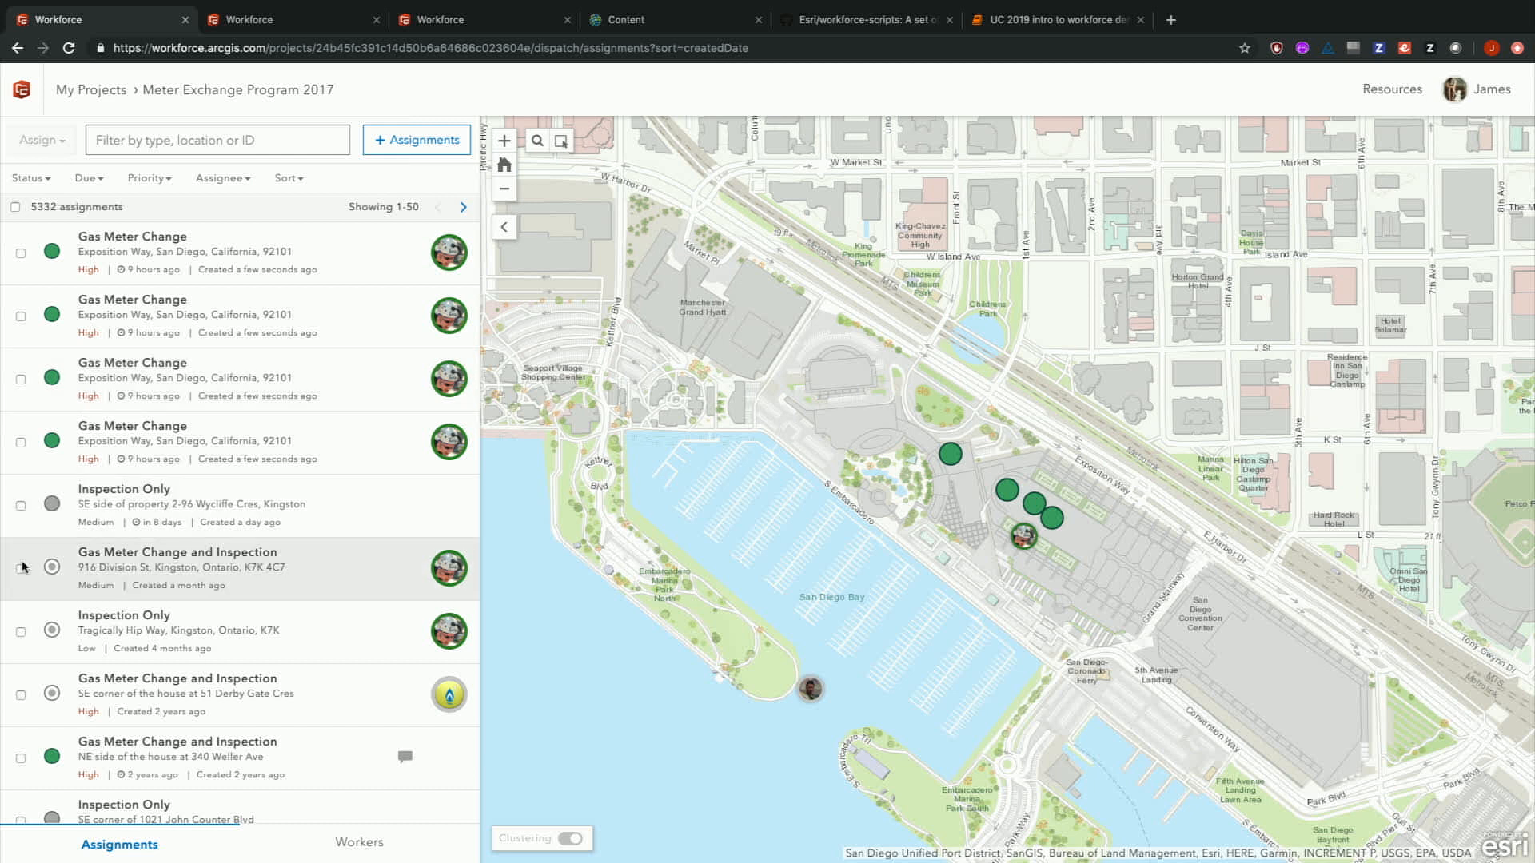
- Cancel the unassigned medium-priority Inspection Only assignment listed just below the four new Gas Meter Change assignments
left_click(21, 506)
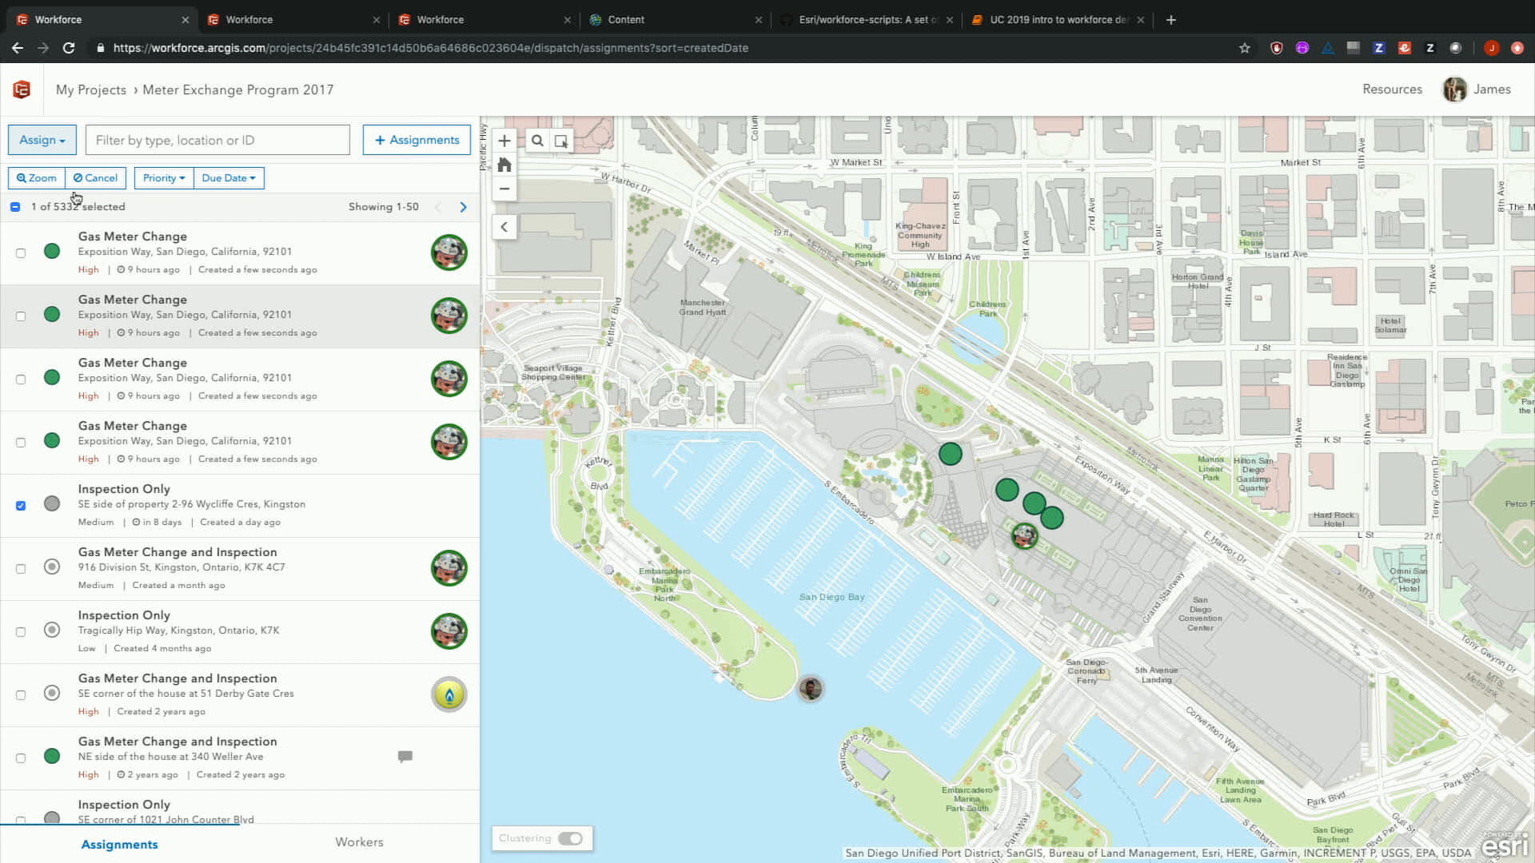
left_click(63, 142)
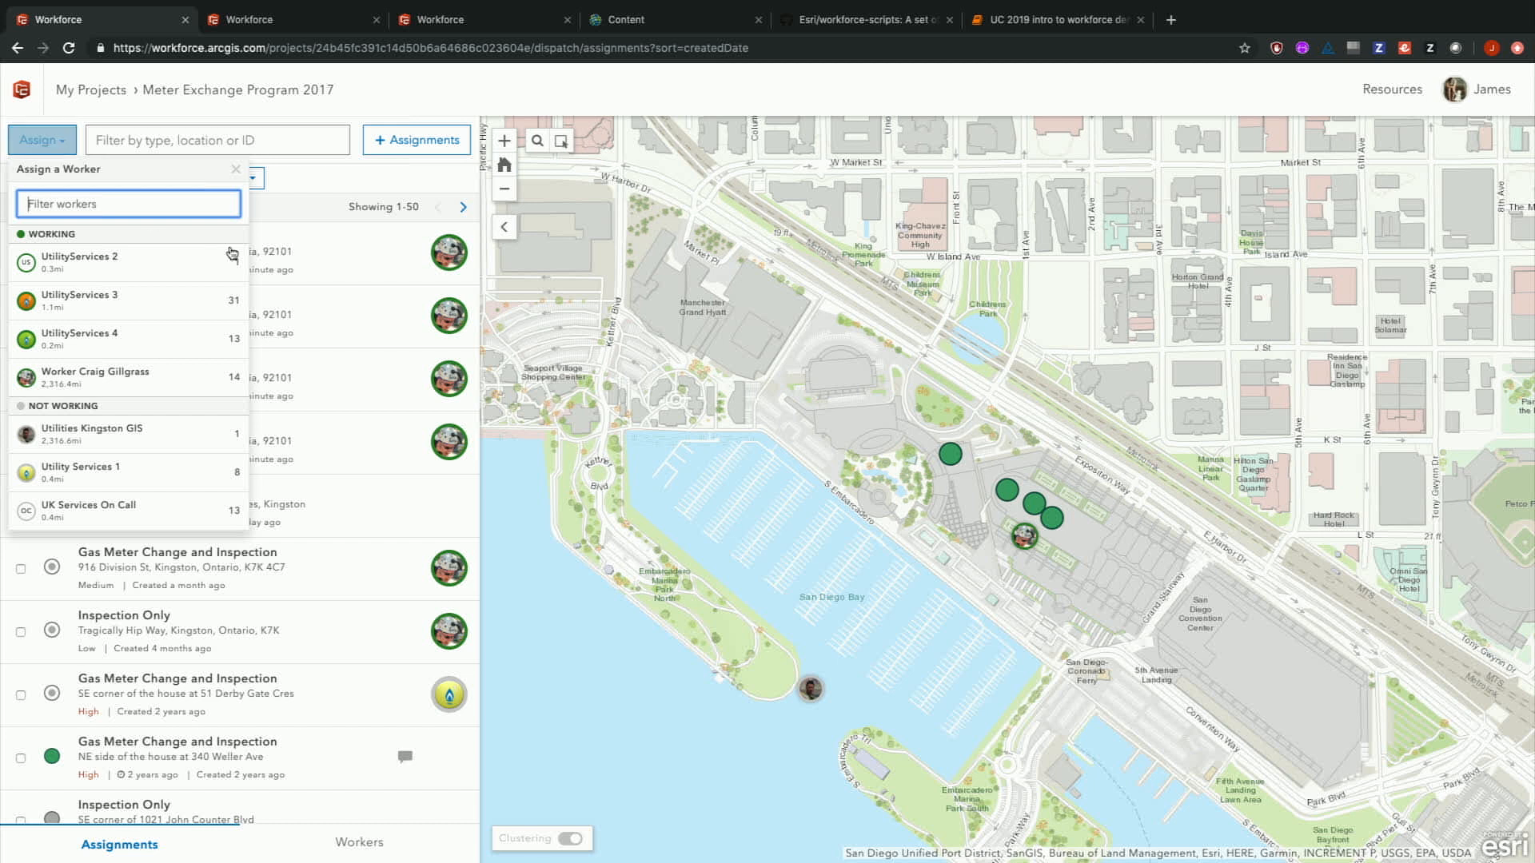
left_click(317, 175)
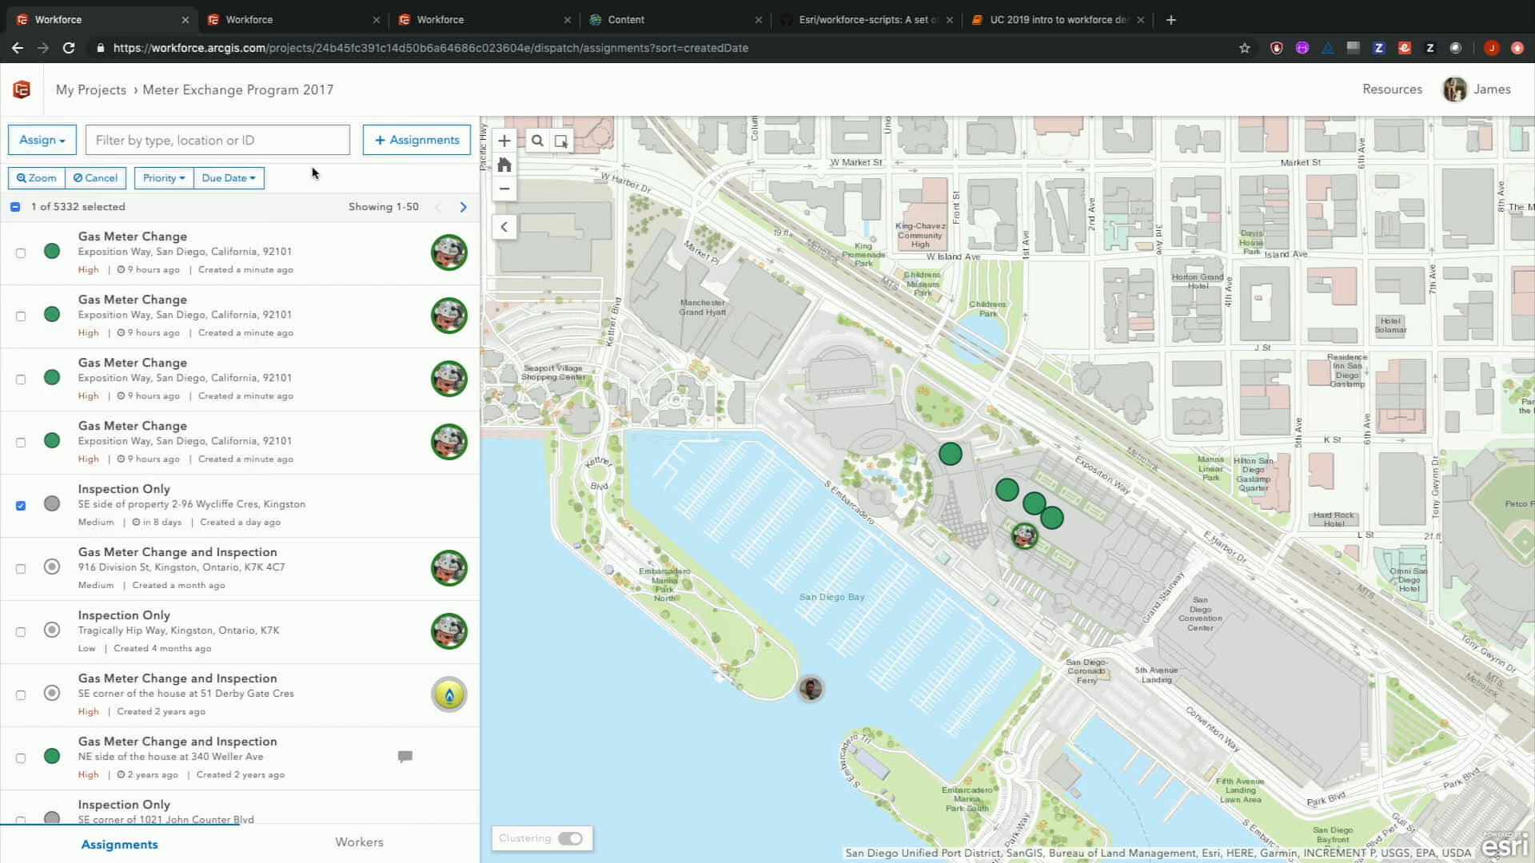
left_click(109, 181)
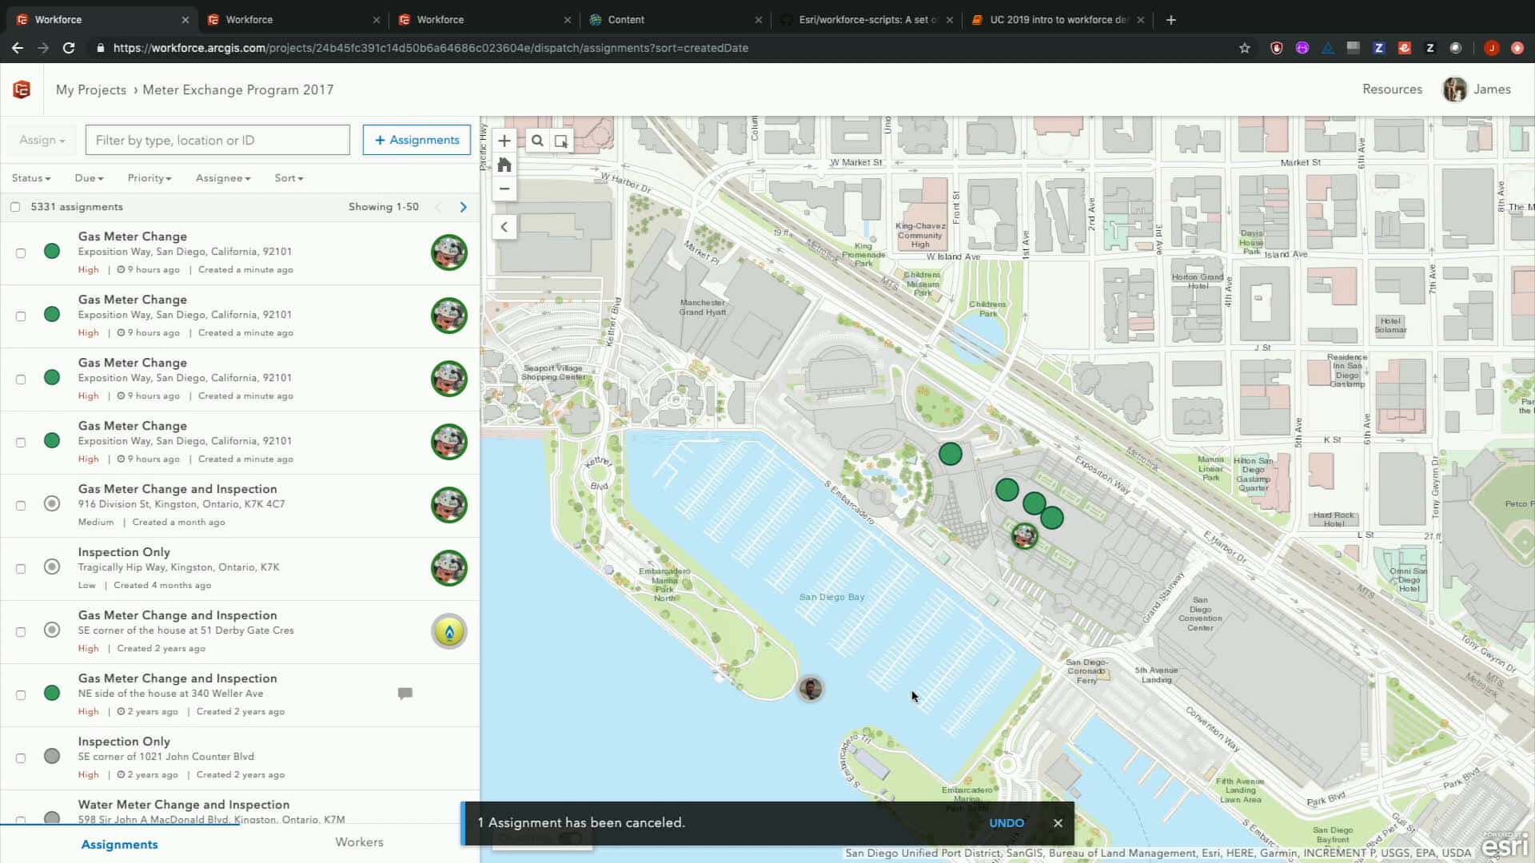
left_click(1058, 825)
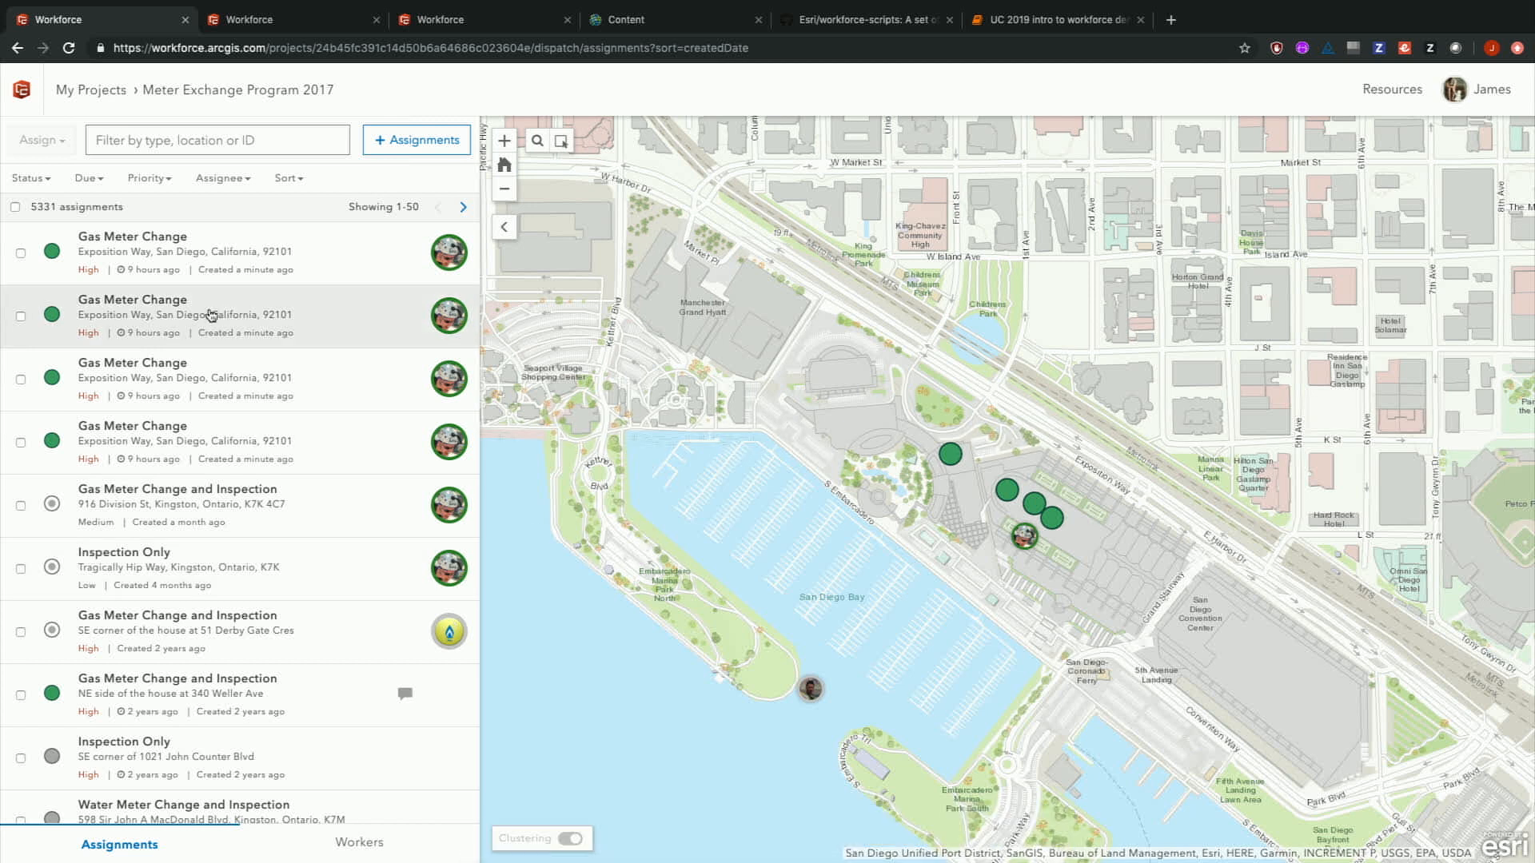
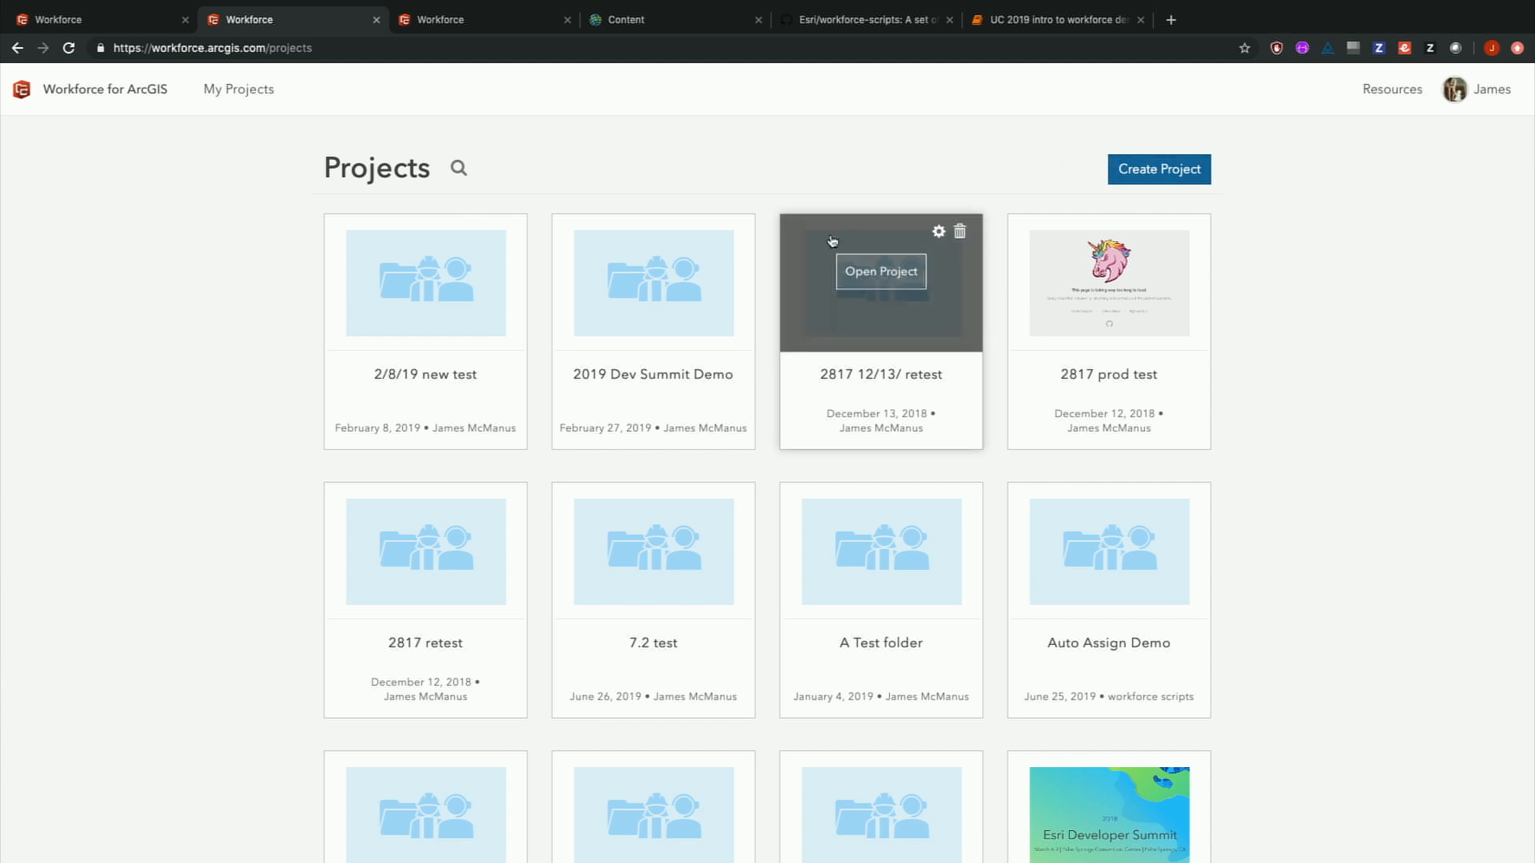
- Create a new project named "demo for uc" with the summary "something goes in here"
scroll(1271, 331, "down", 8)
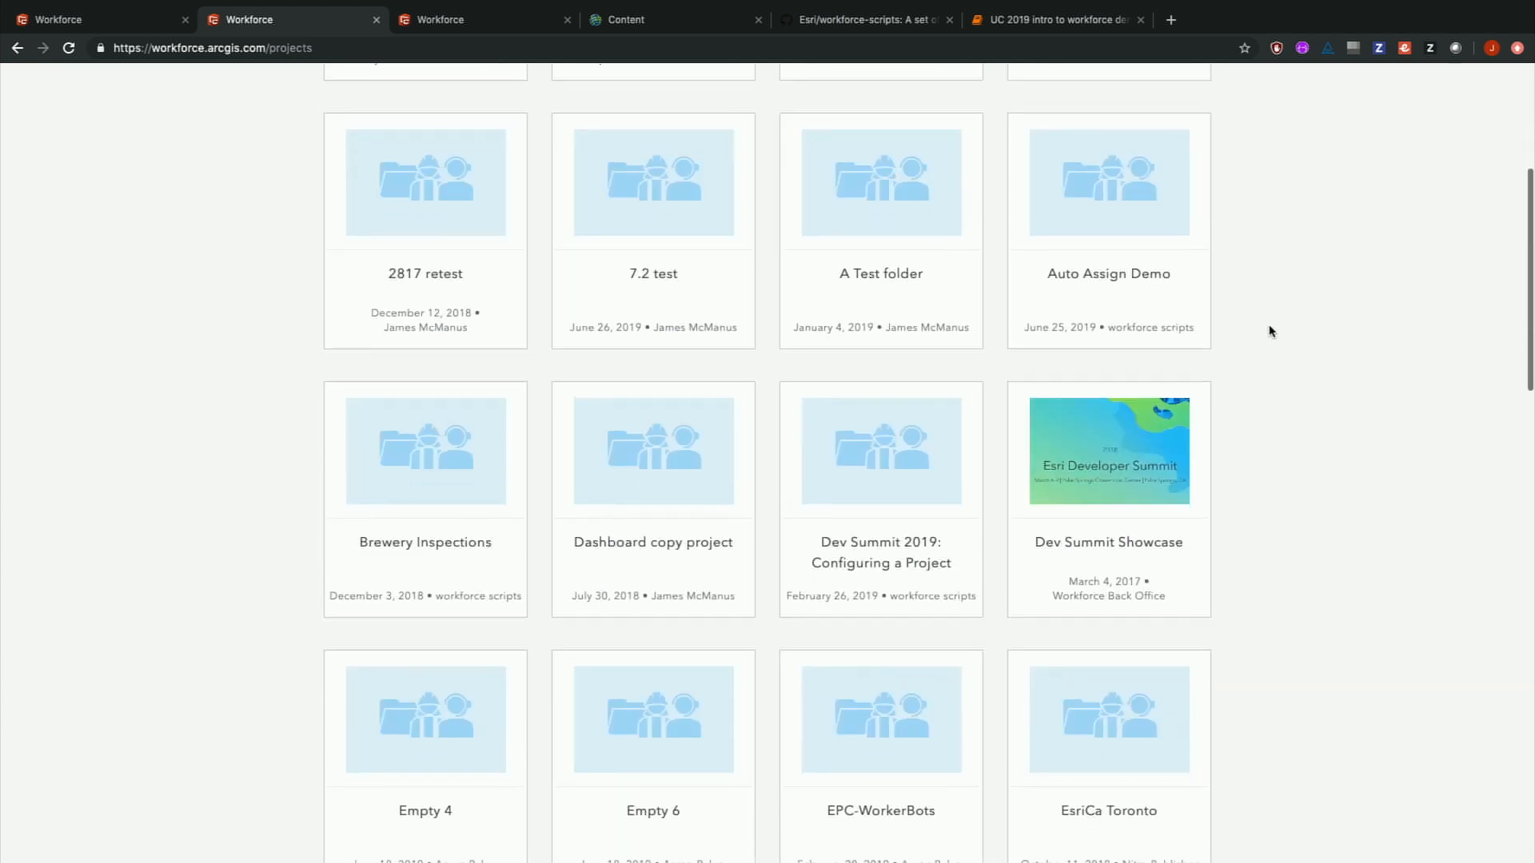
scroll(1271, 330, "up", 8)
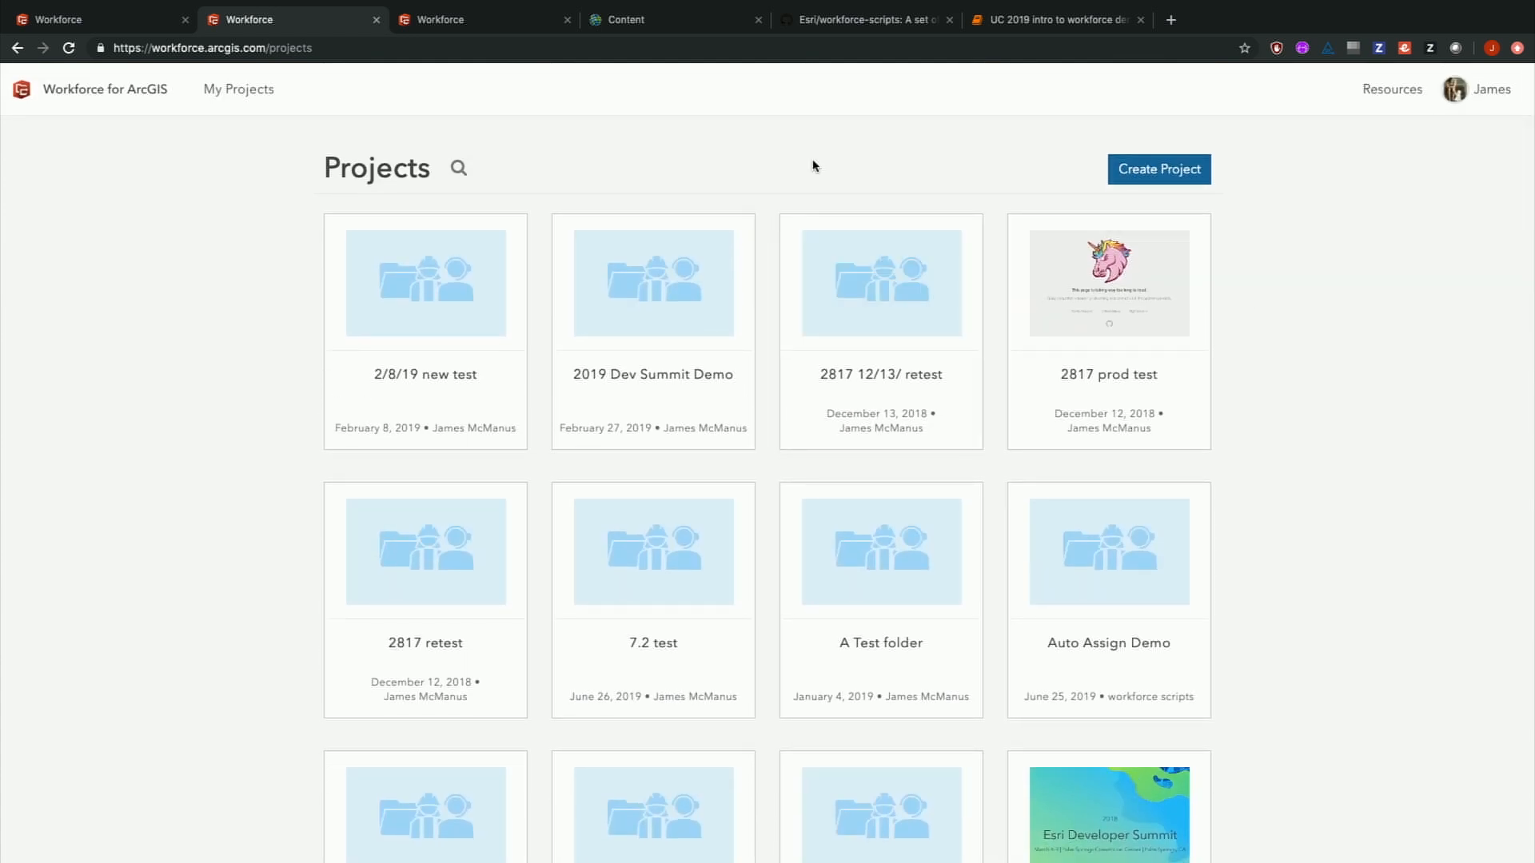
left_click(1141, 176)
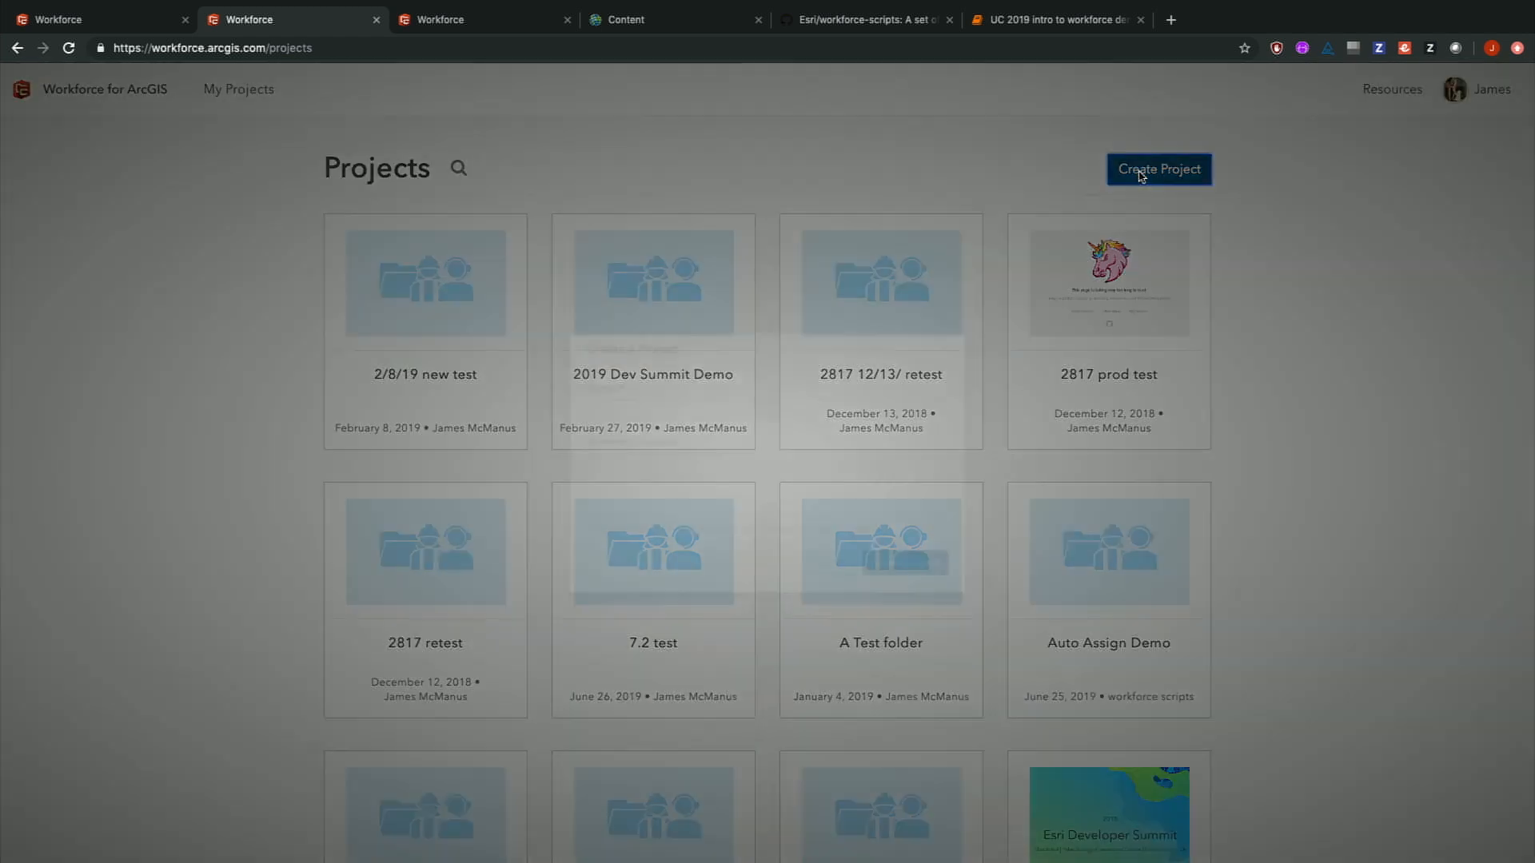
left_click(585, 399)
type("demo for uc")
left_click(593, 495)
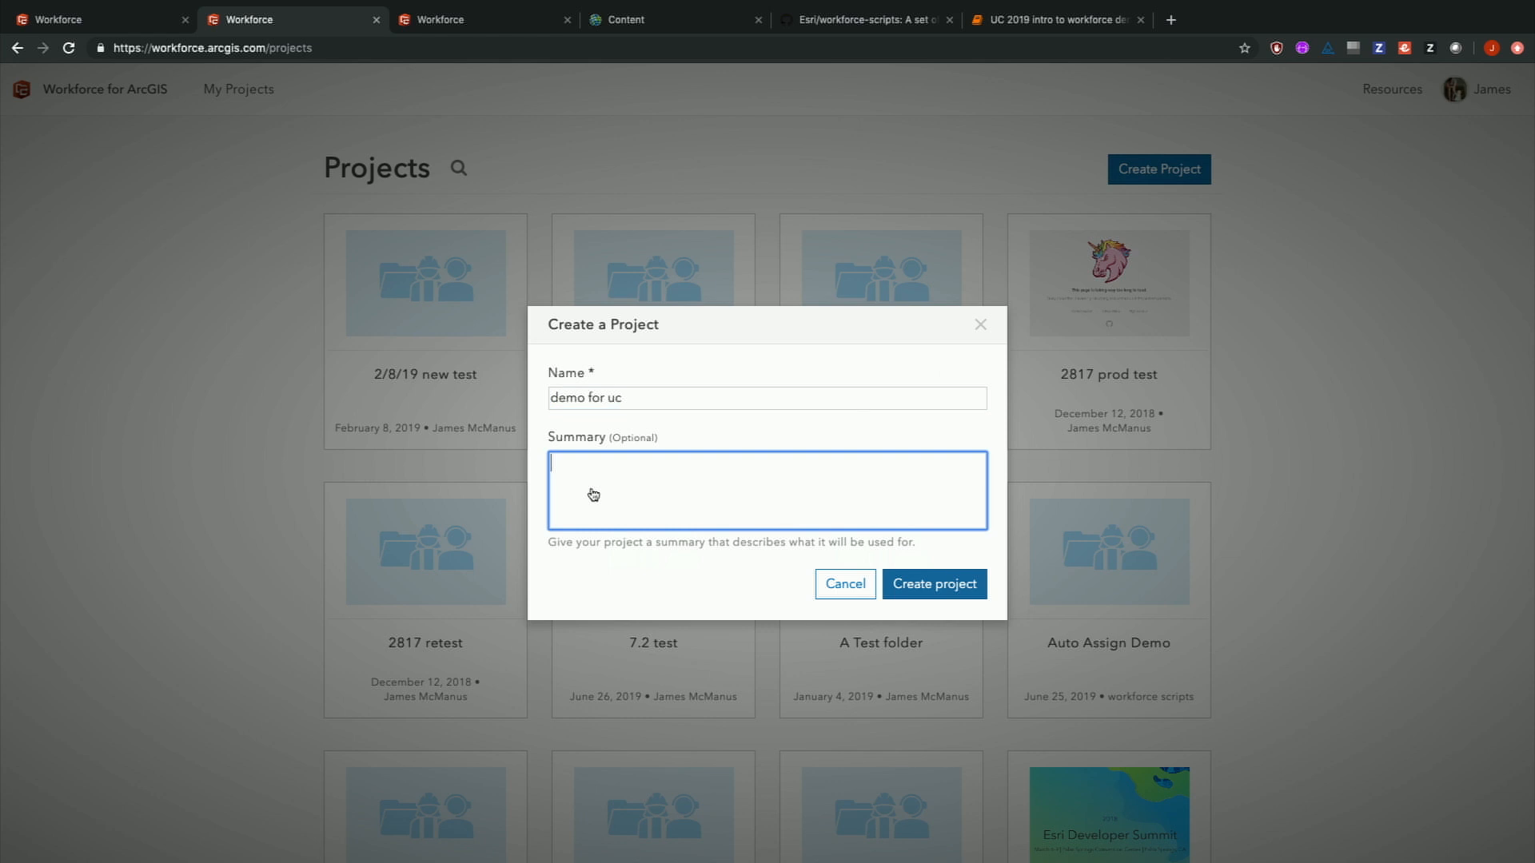
type("something goes in here")
left_click(903, 594)
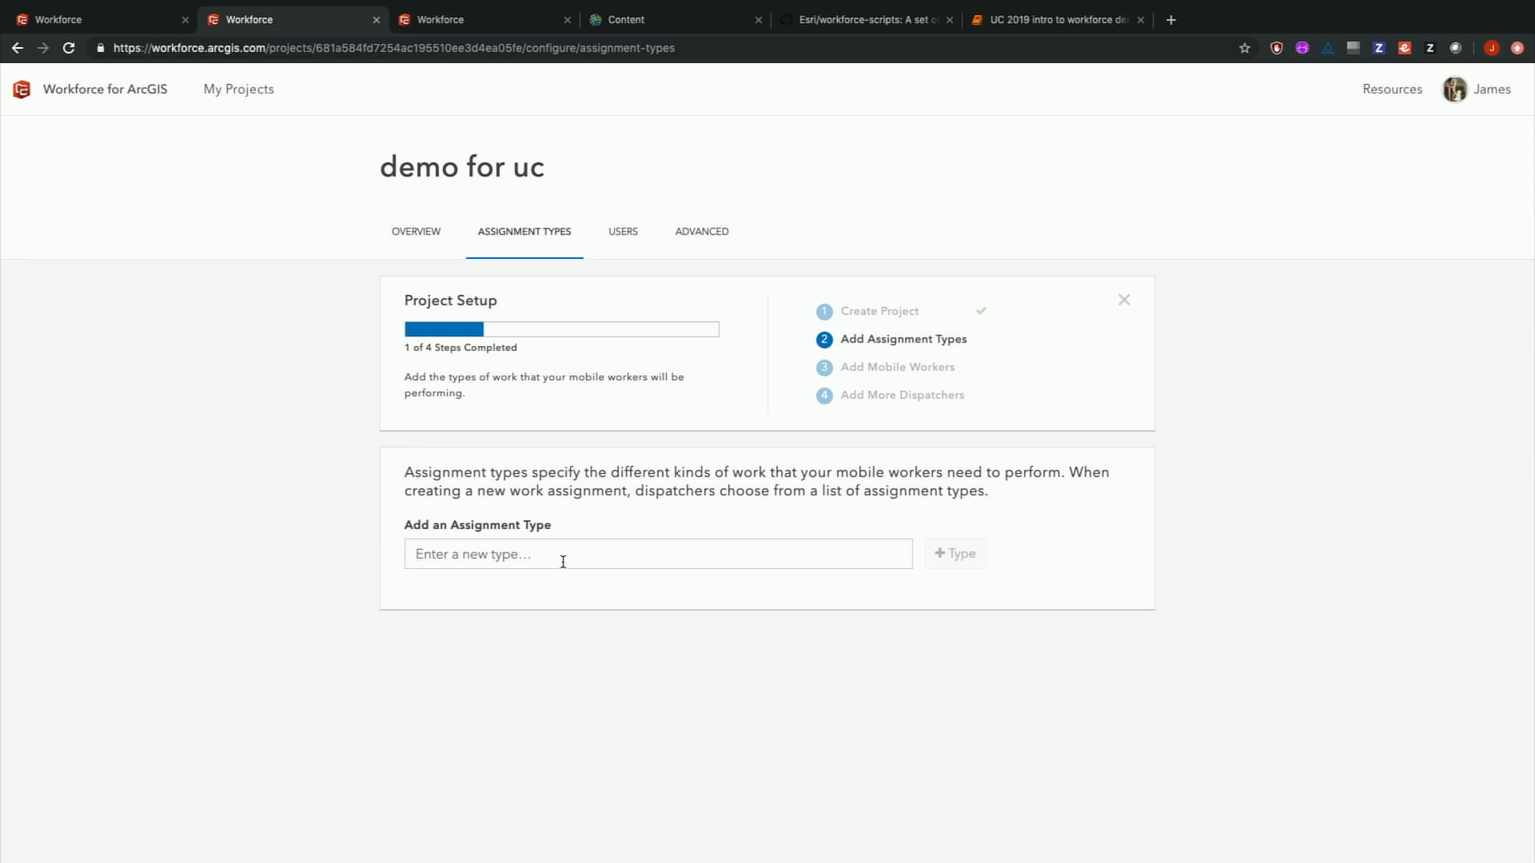
- Add the assignment type "fire call" to the demo for uc project
left_click(562, 562)
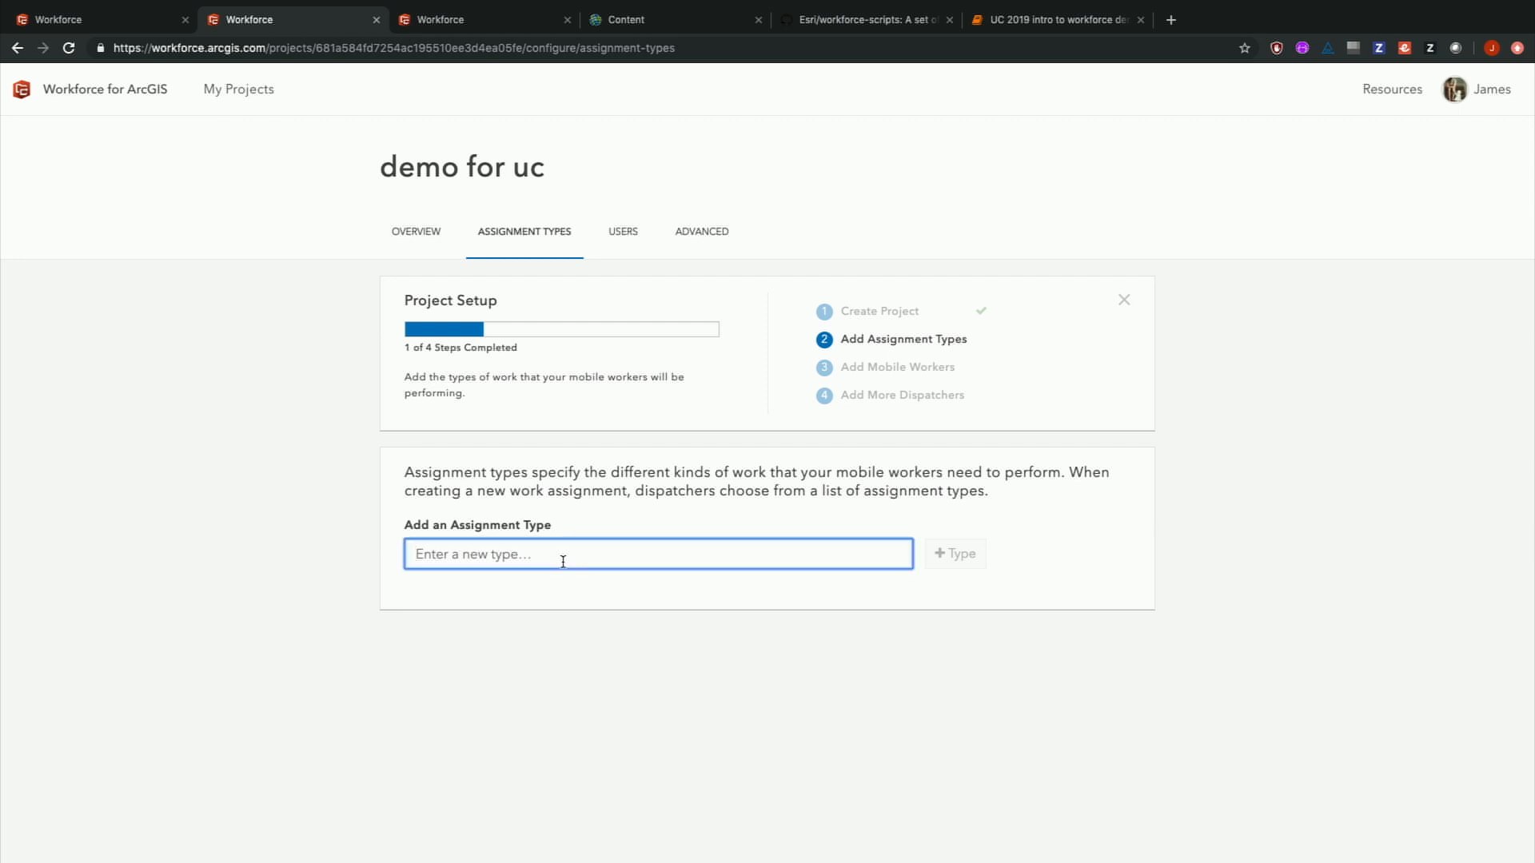
type("fire call")
key("Return")
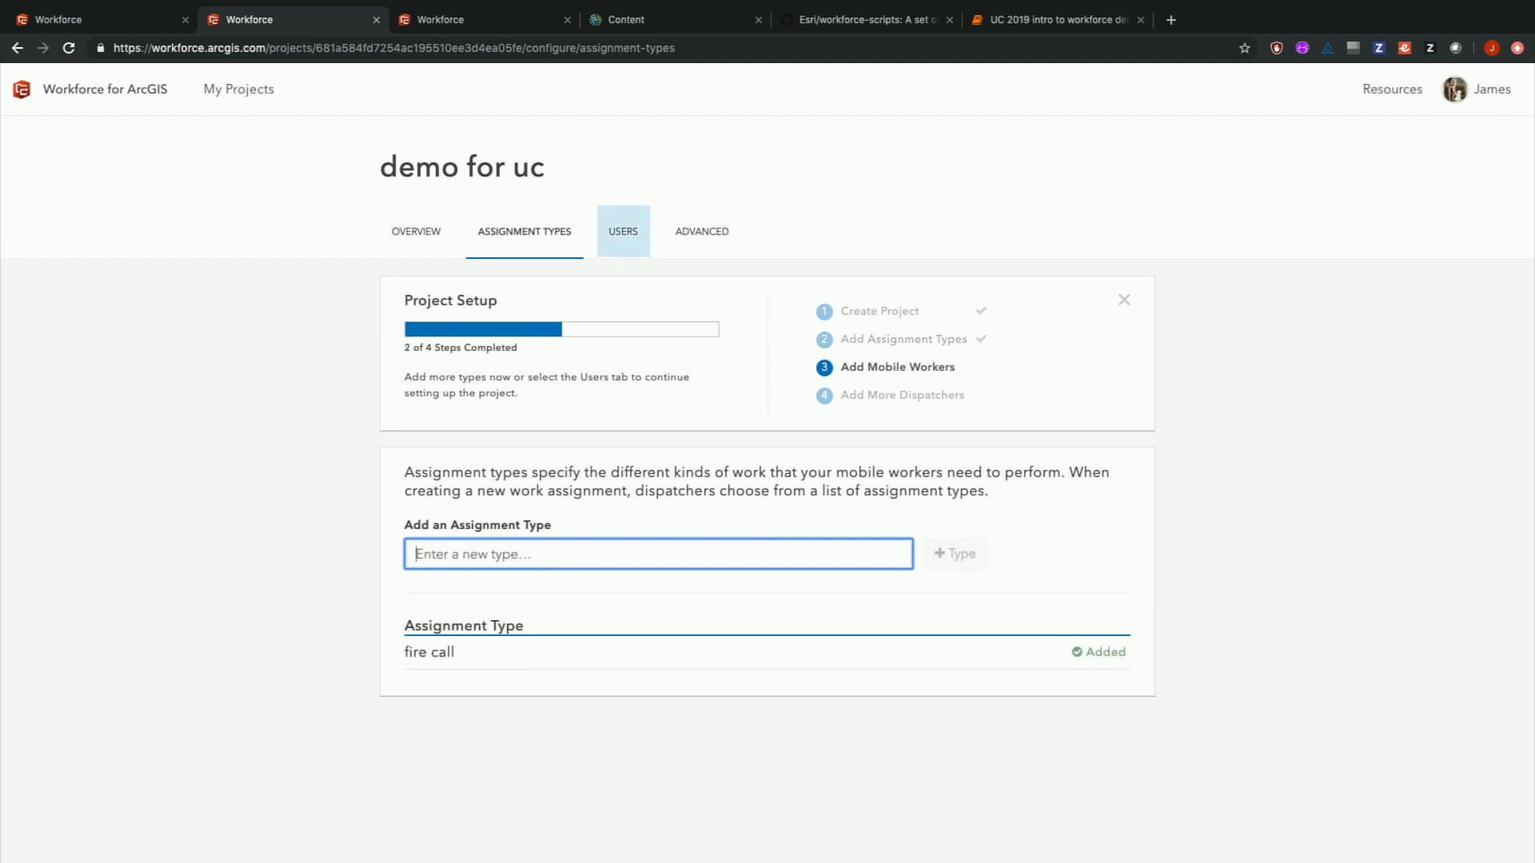
- Add two more assignment types to the project, "lawn mowing" and "emergency"
type("lawn moving")
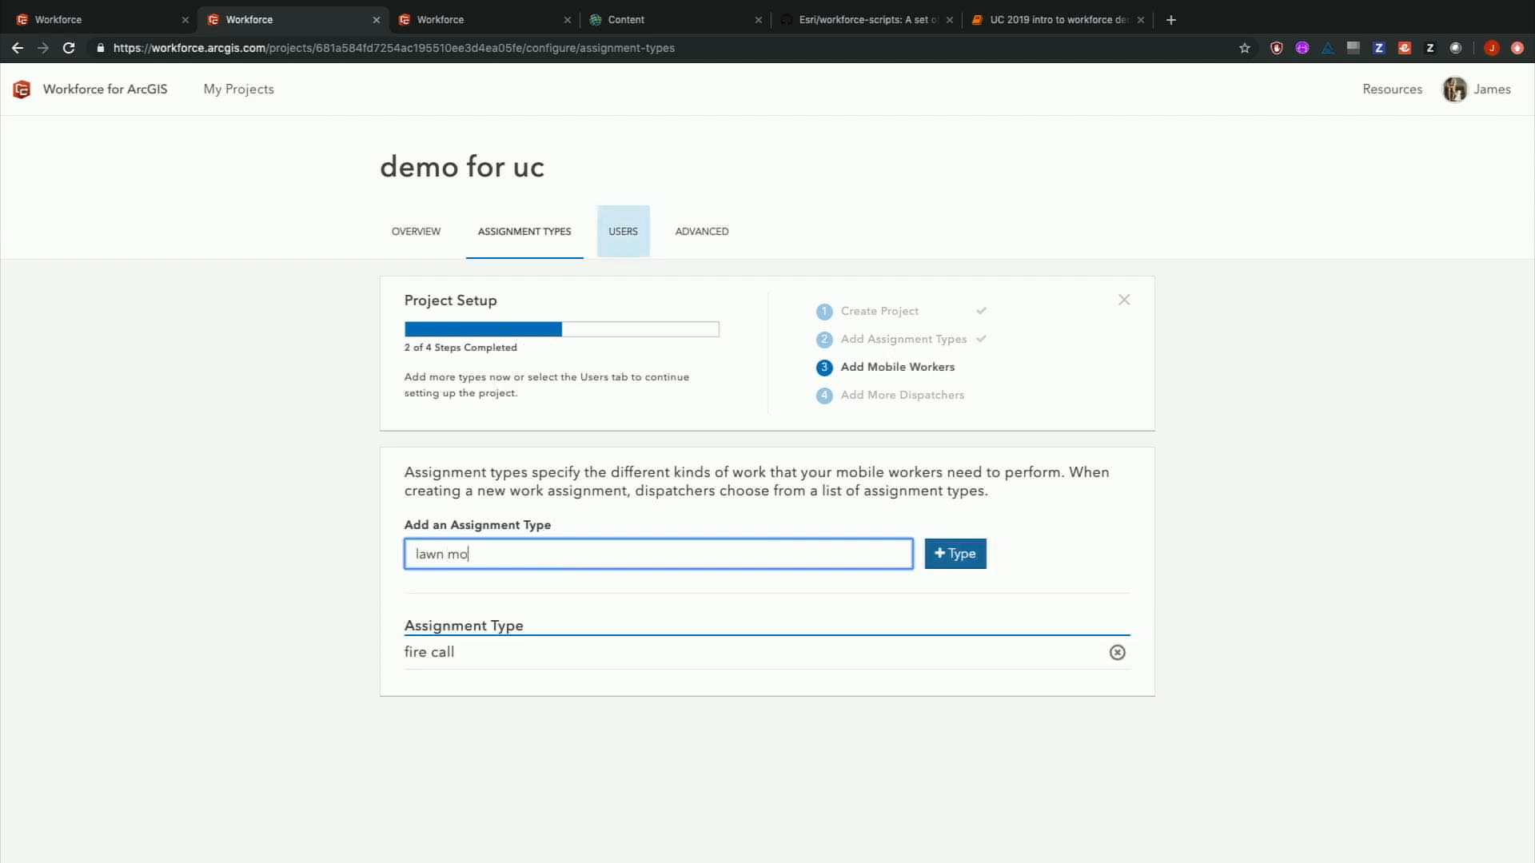
key("BackSpace")
key("BackSpace")
key("BackSpace")
key("BackSpace")
type("wing")
key("Return")
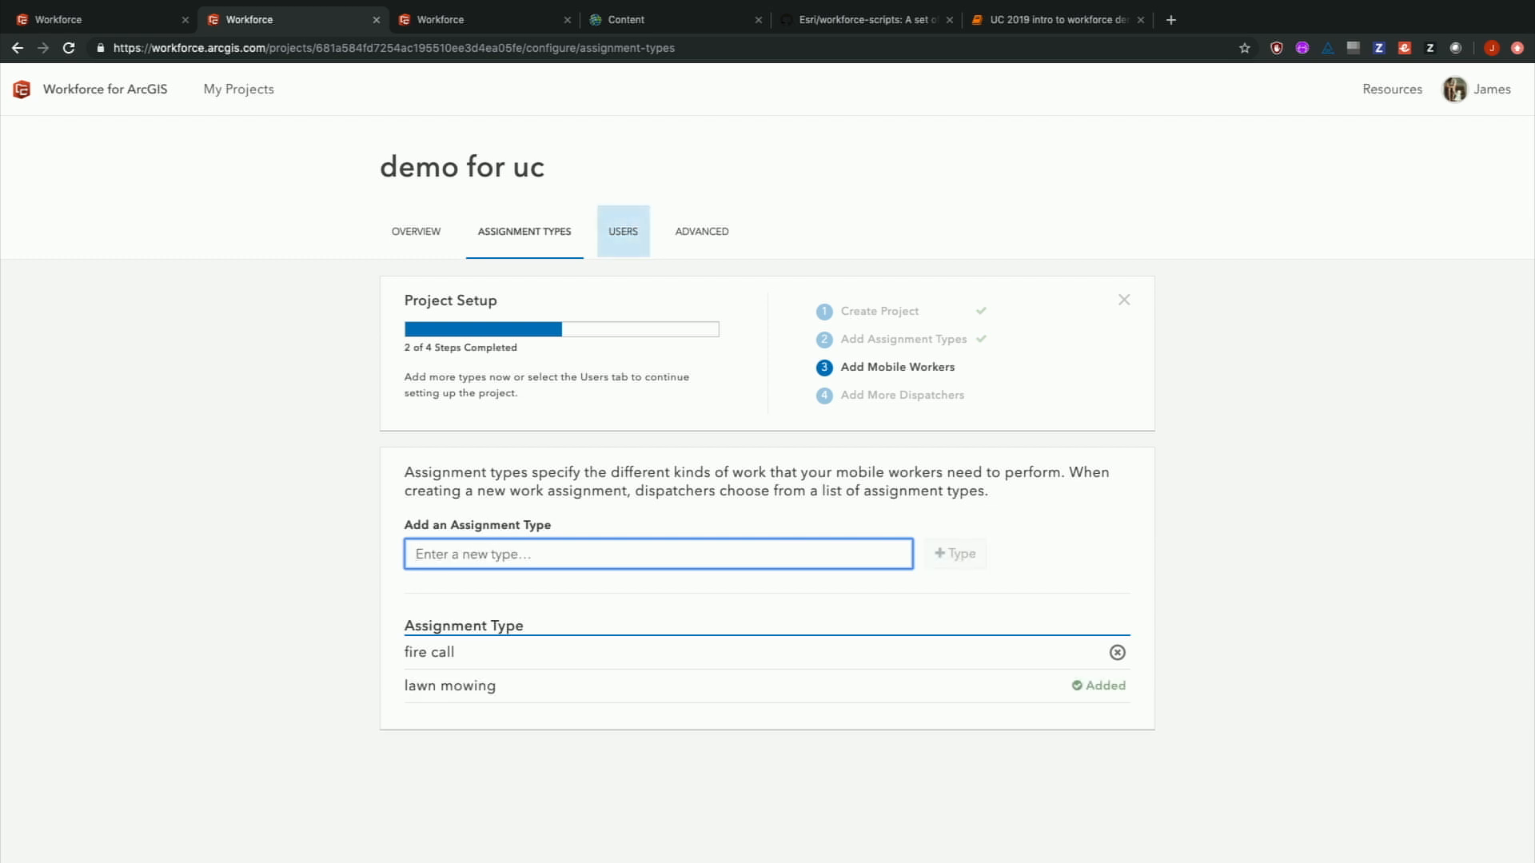
type("emergency")
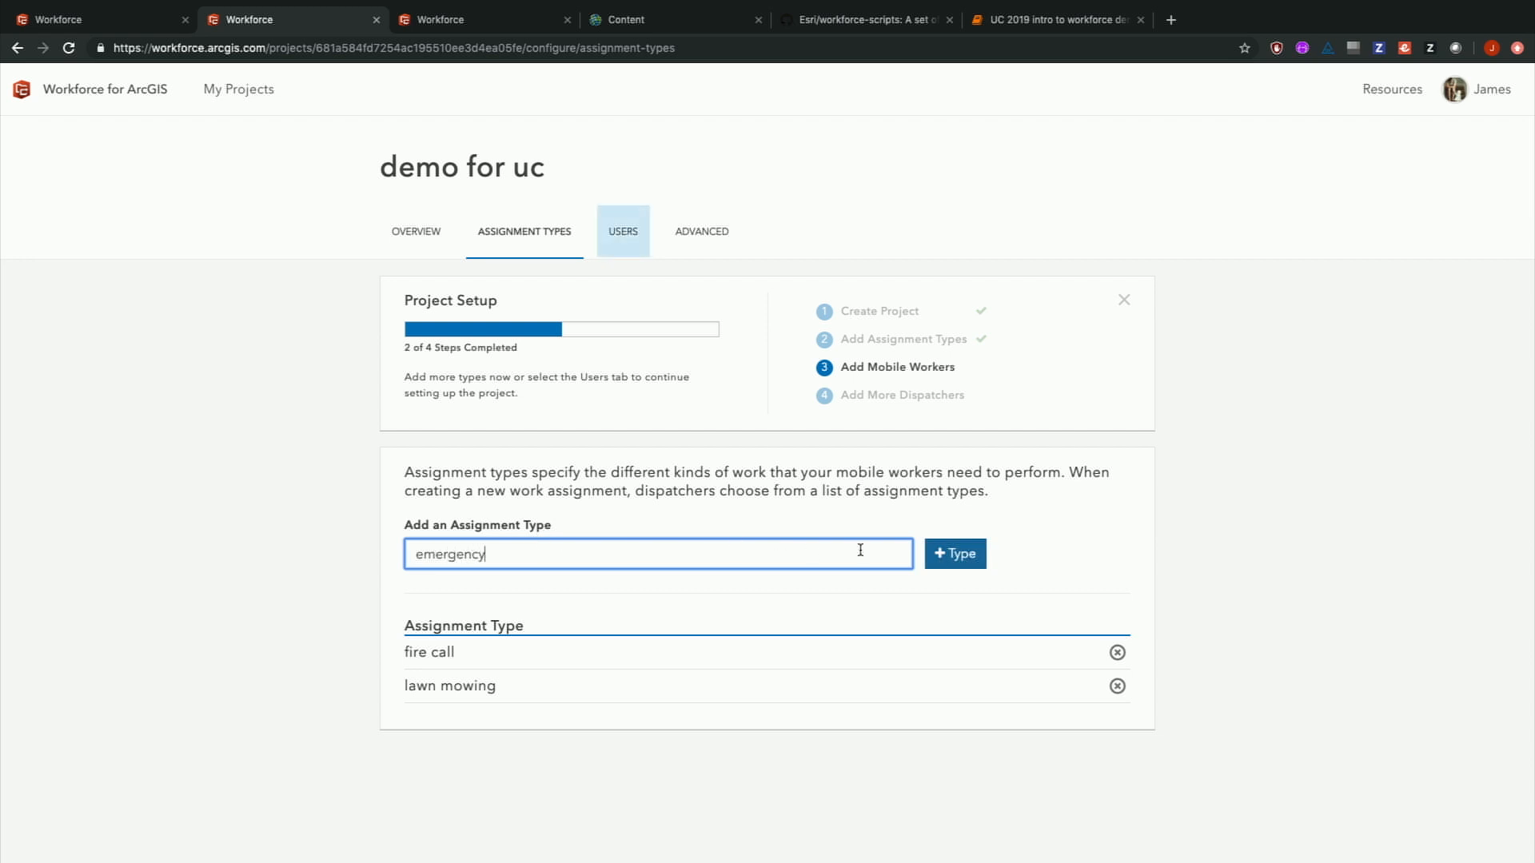
left_click(957, 563)
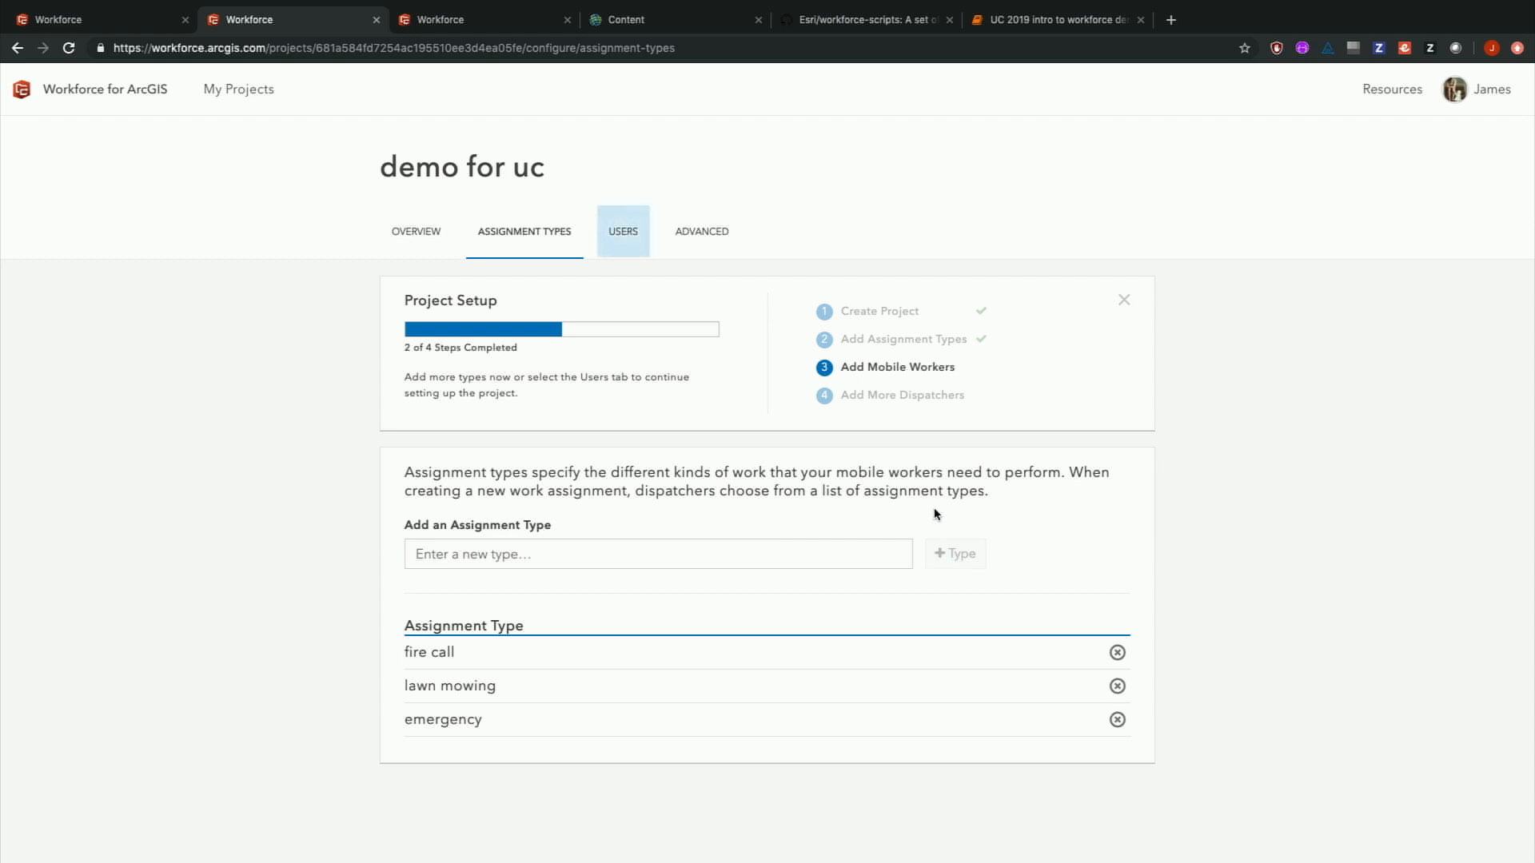
- Browse the organization users and add the first listed one to the project as a Dispatcher
left_click(618, 236)
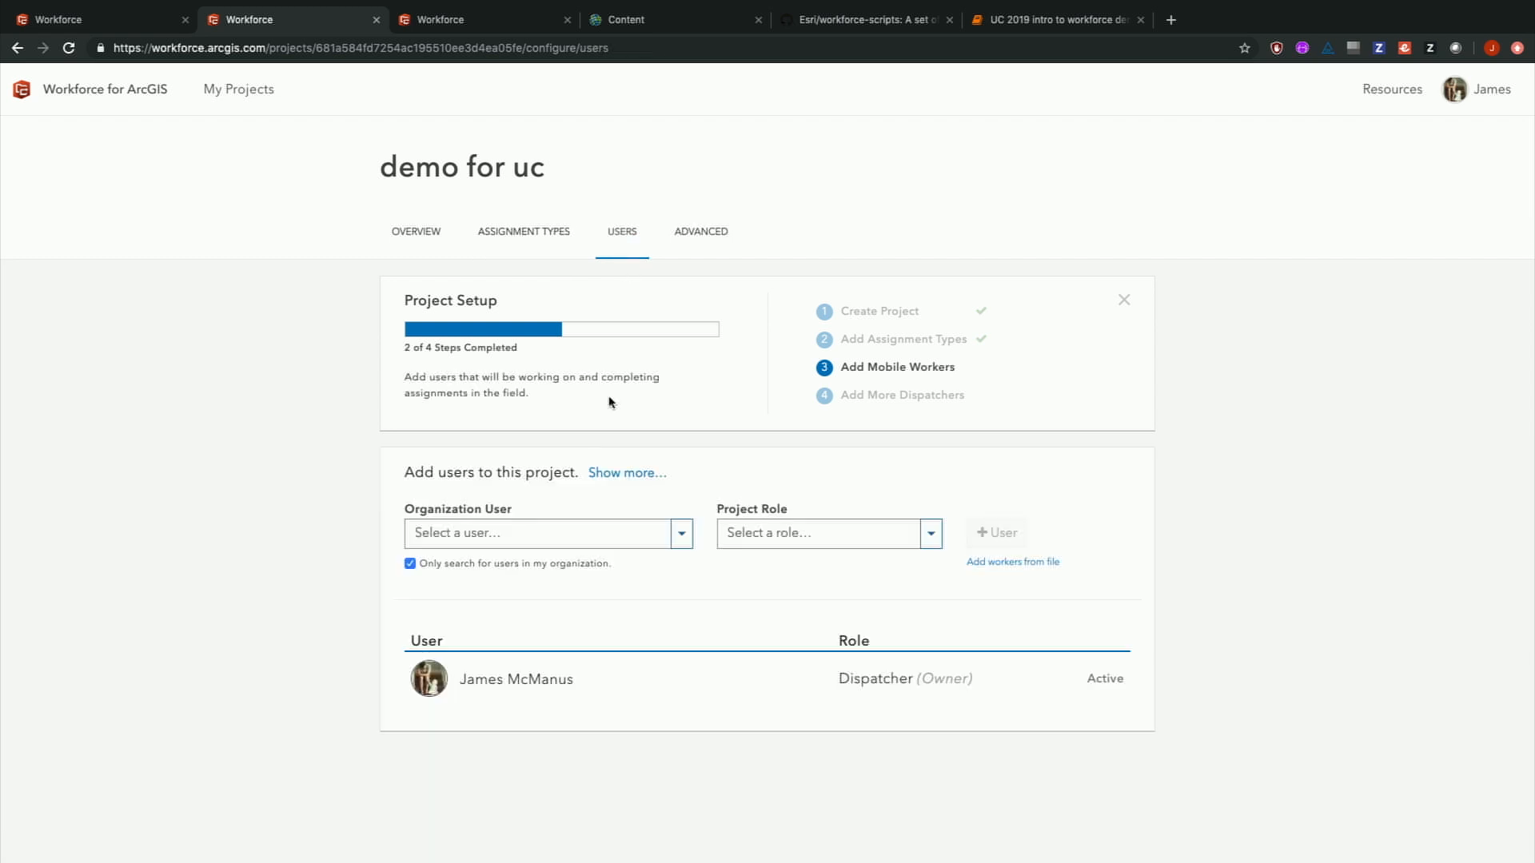
left_click(616, 534)
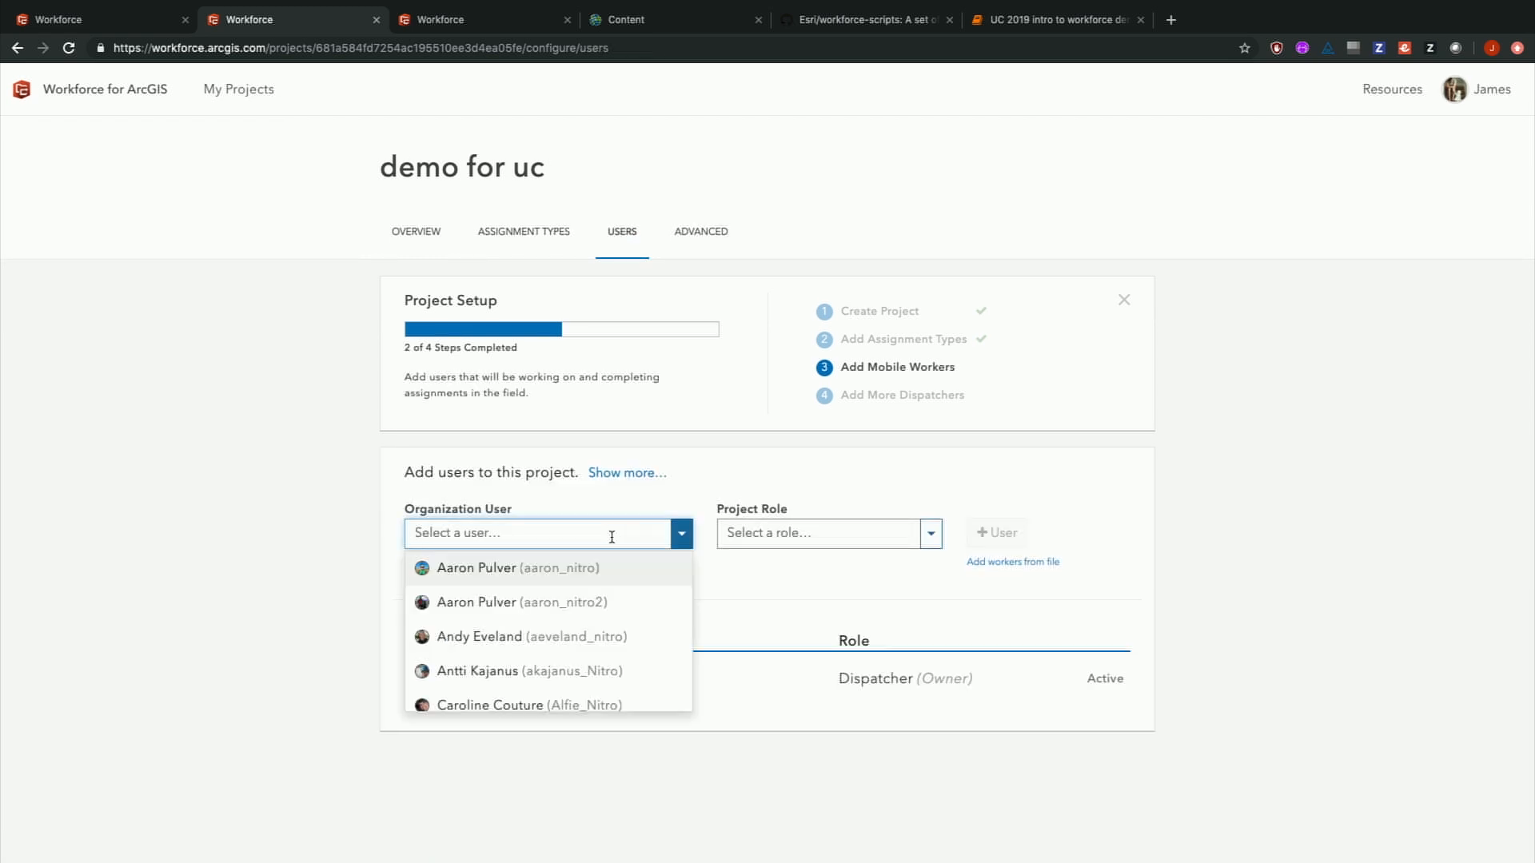
scroll(593, 572, "down", 3)
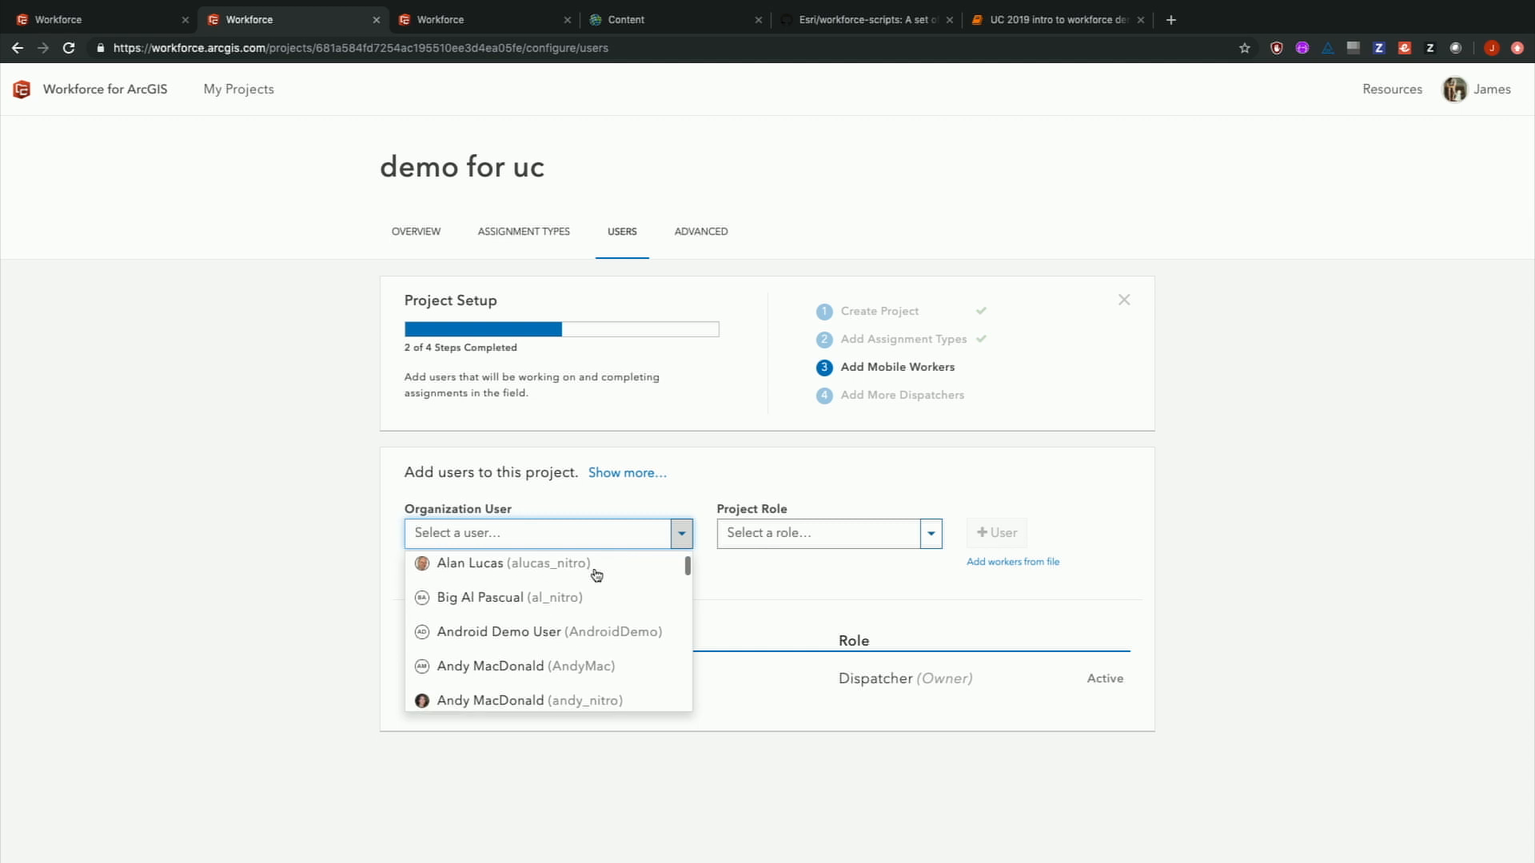
scroll(583, 617, "down", 5)
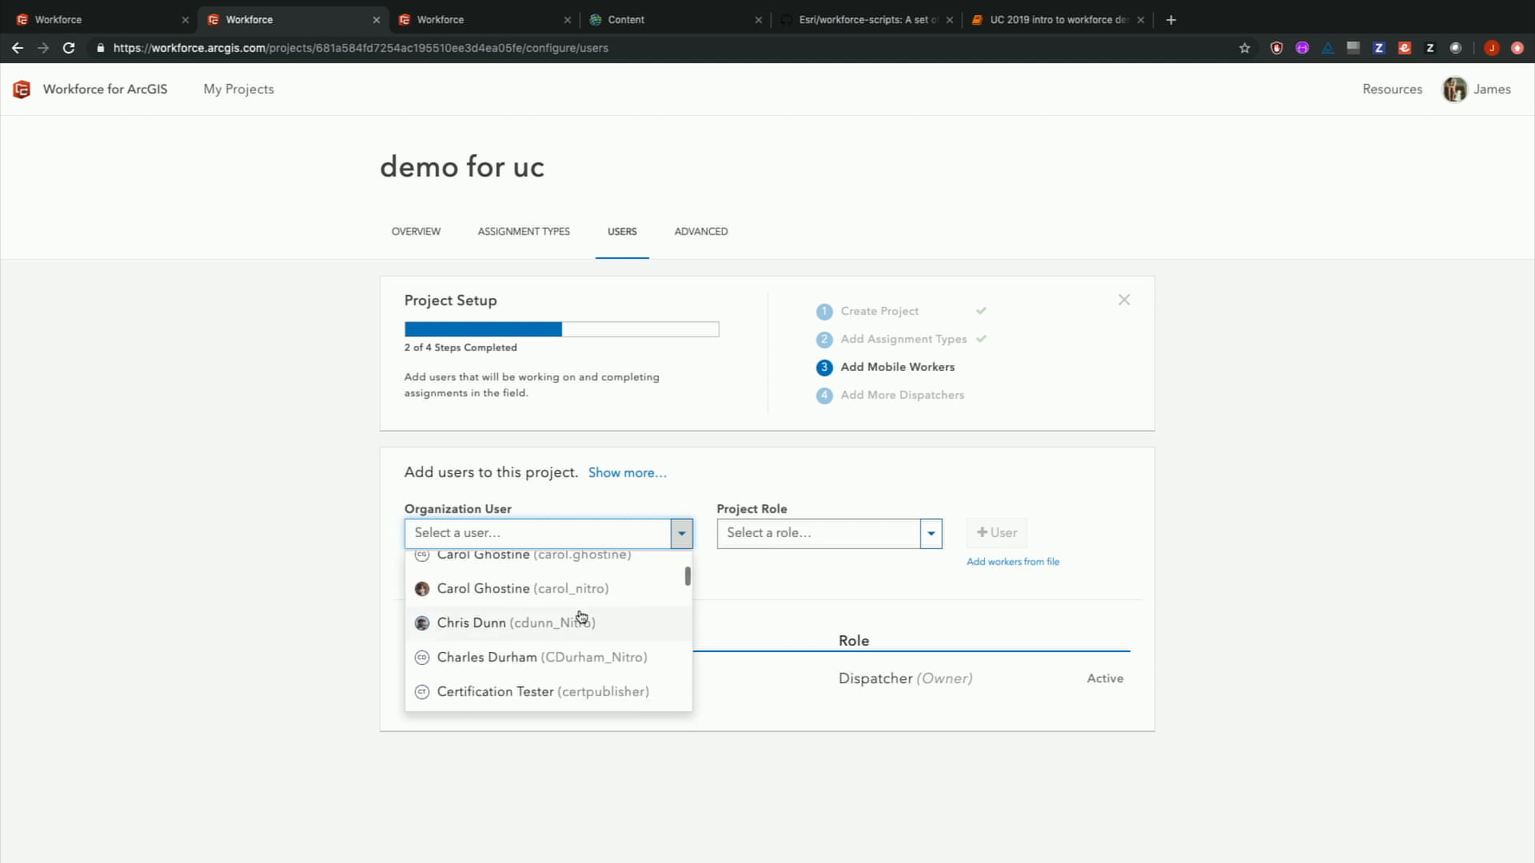
scroll(581, 616, "down", 4)
scroll(581, 617, "up", 10)
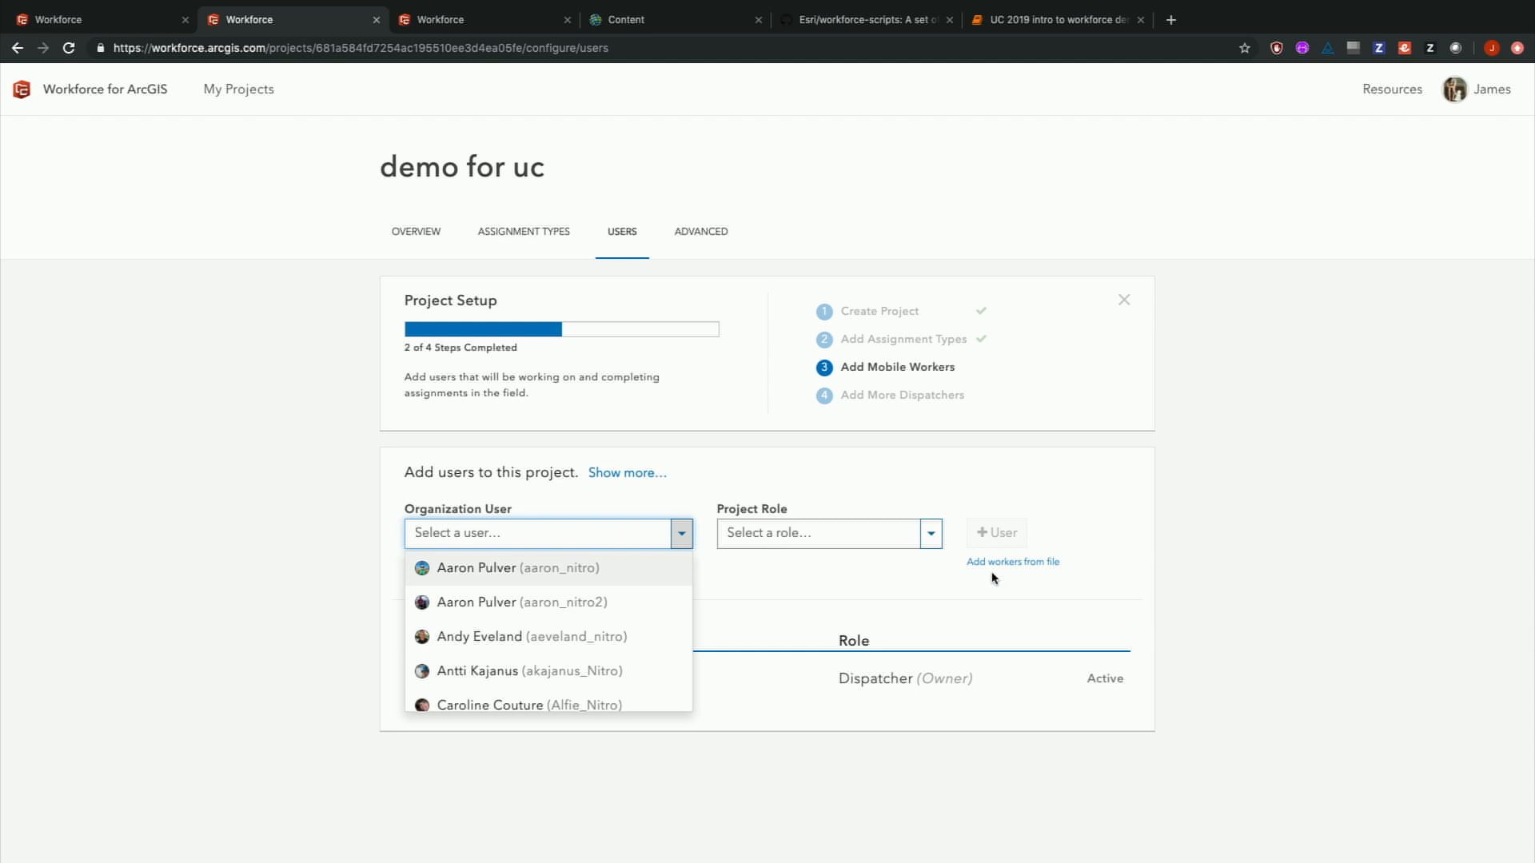
left_click(485, 570)
left_click(761, 534)
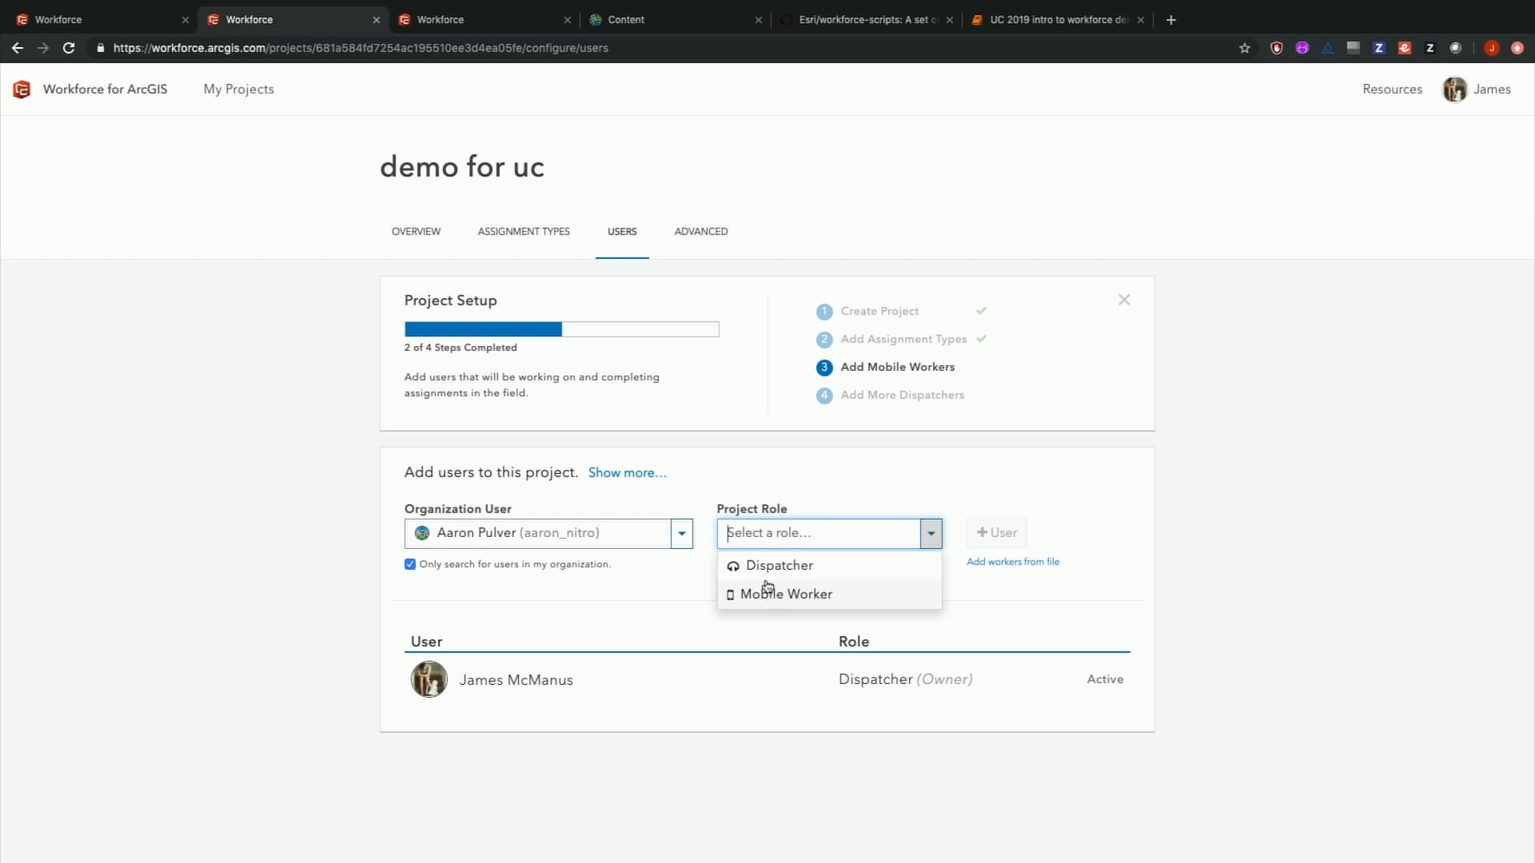
left_click(765, 567)
left_click(994, 533)
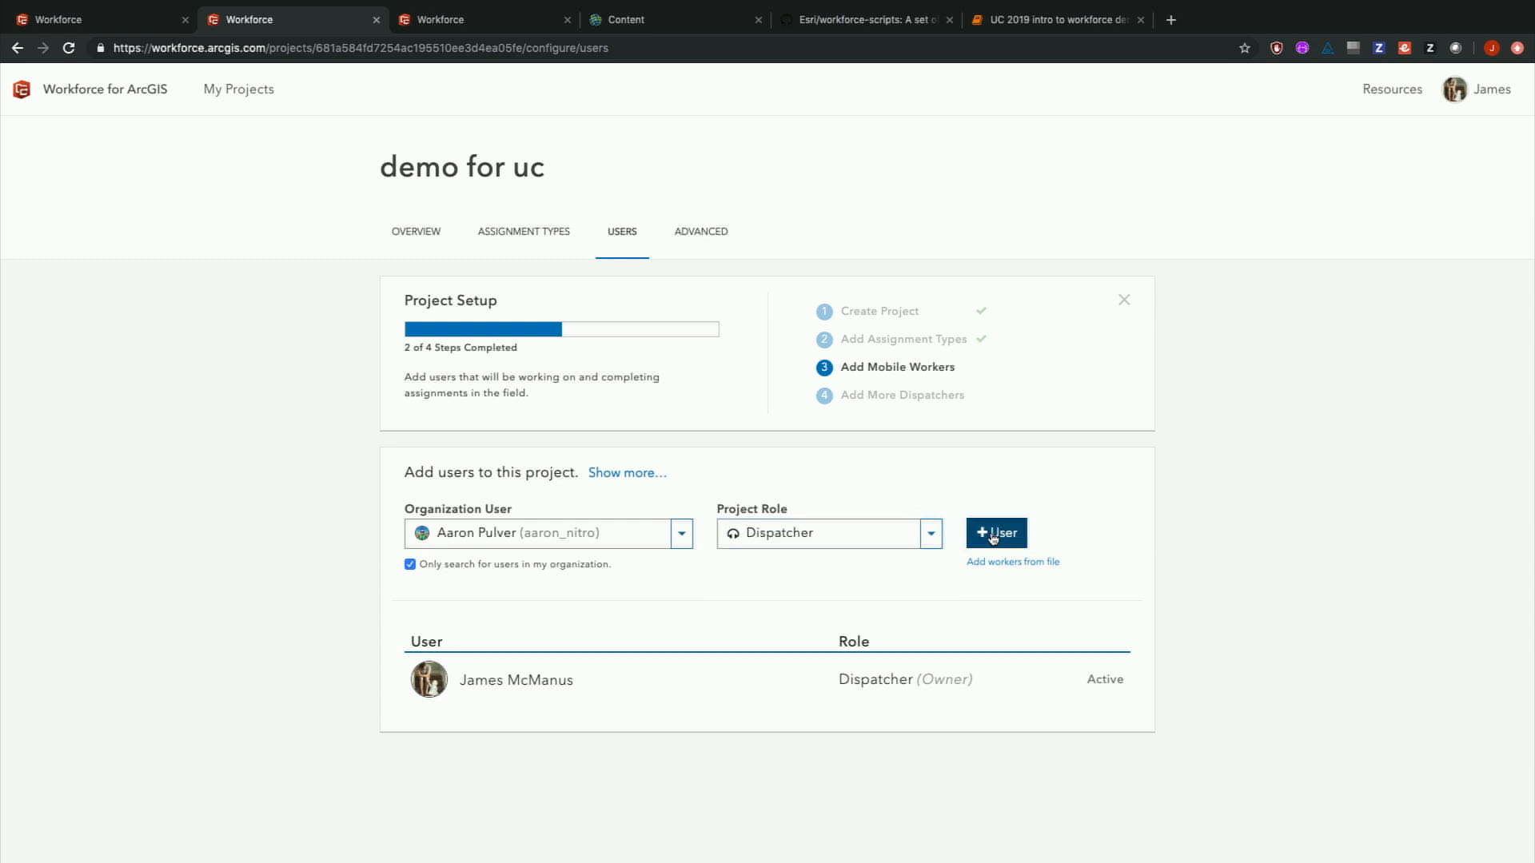
- Add the same organization user as a Mobile Worker and view the options for adding workers from a file
left_click(538, 536)
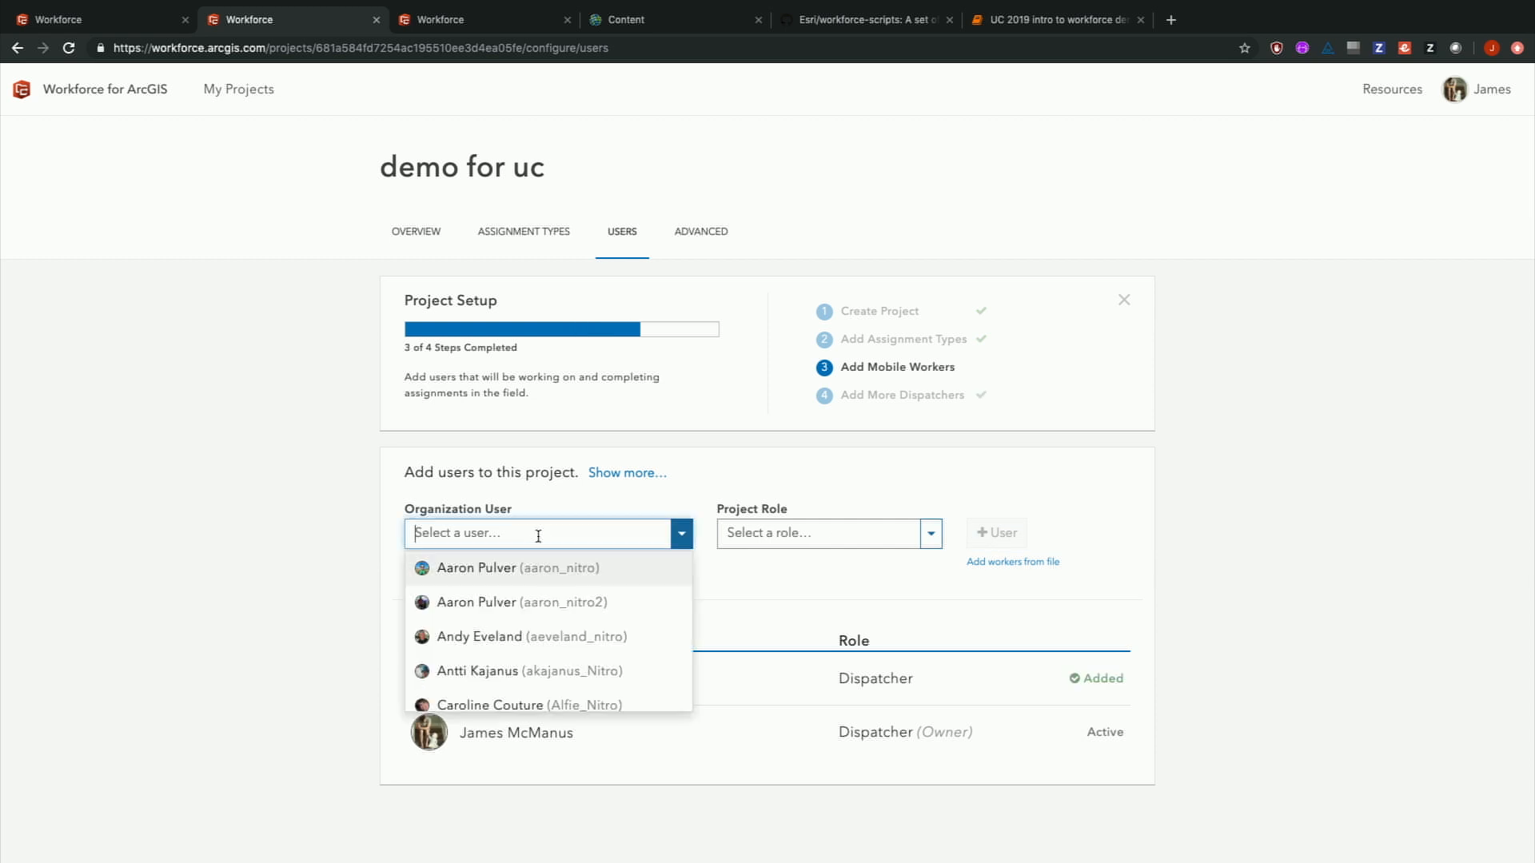
left_click(516, 574)
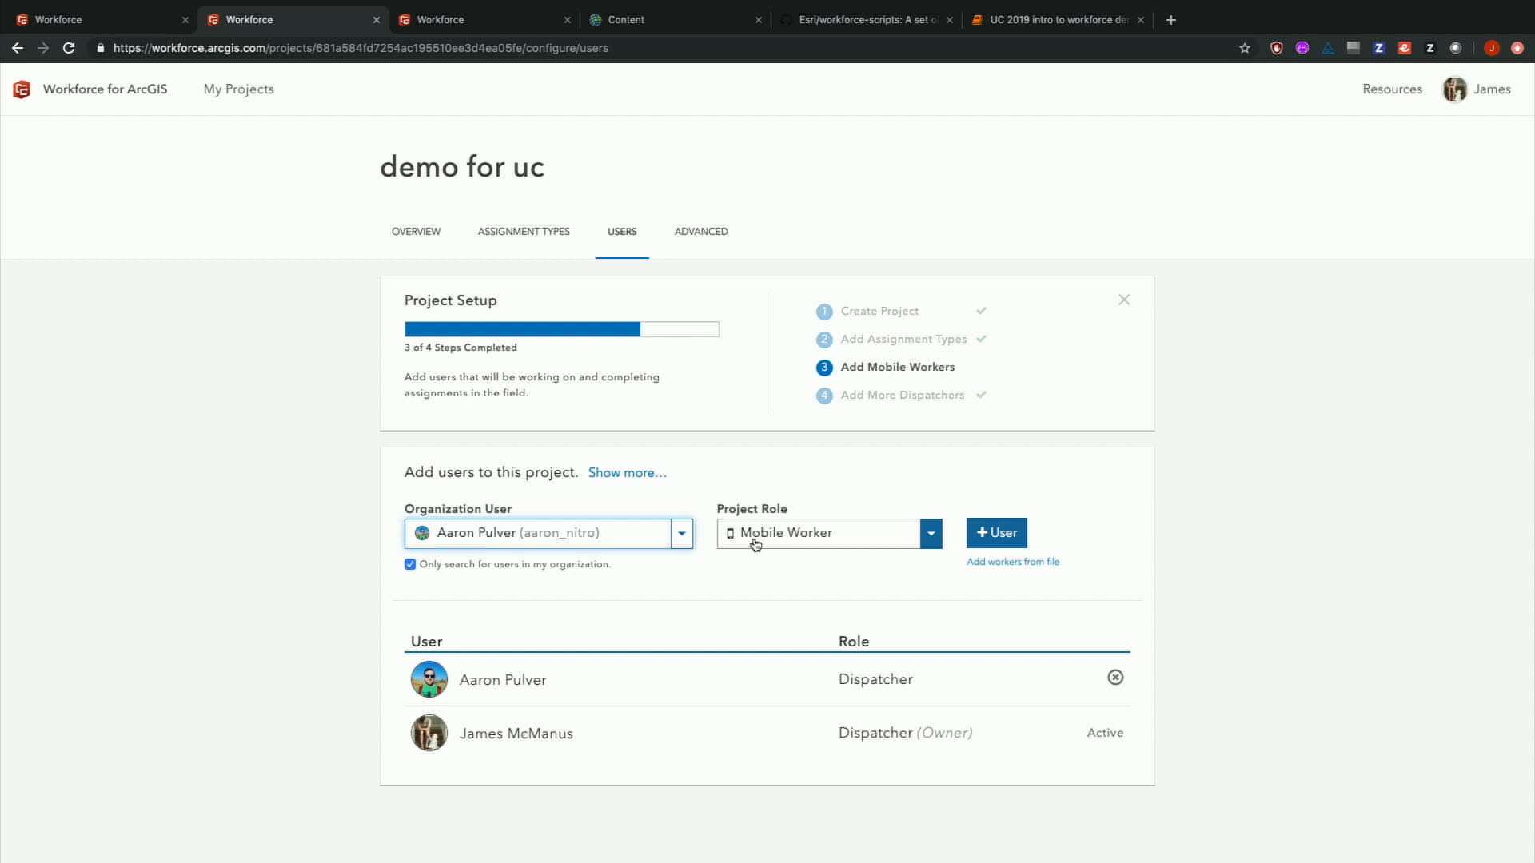
left_click(1000, 534)
left_click(1000, 563)
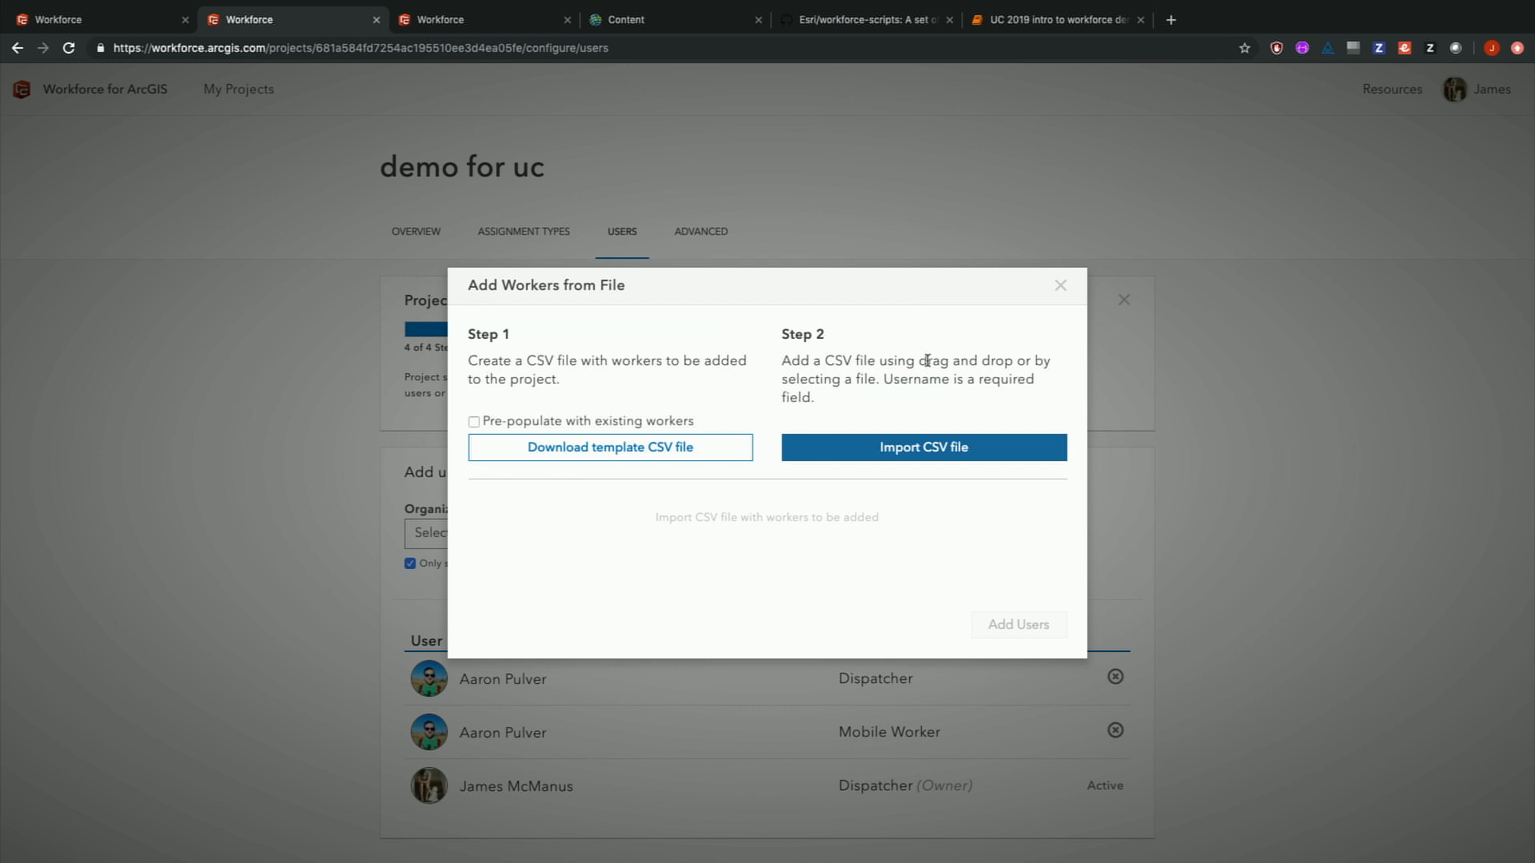
left_click(1060, 288)
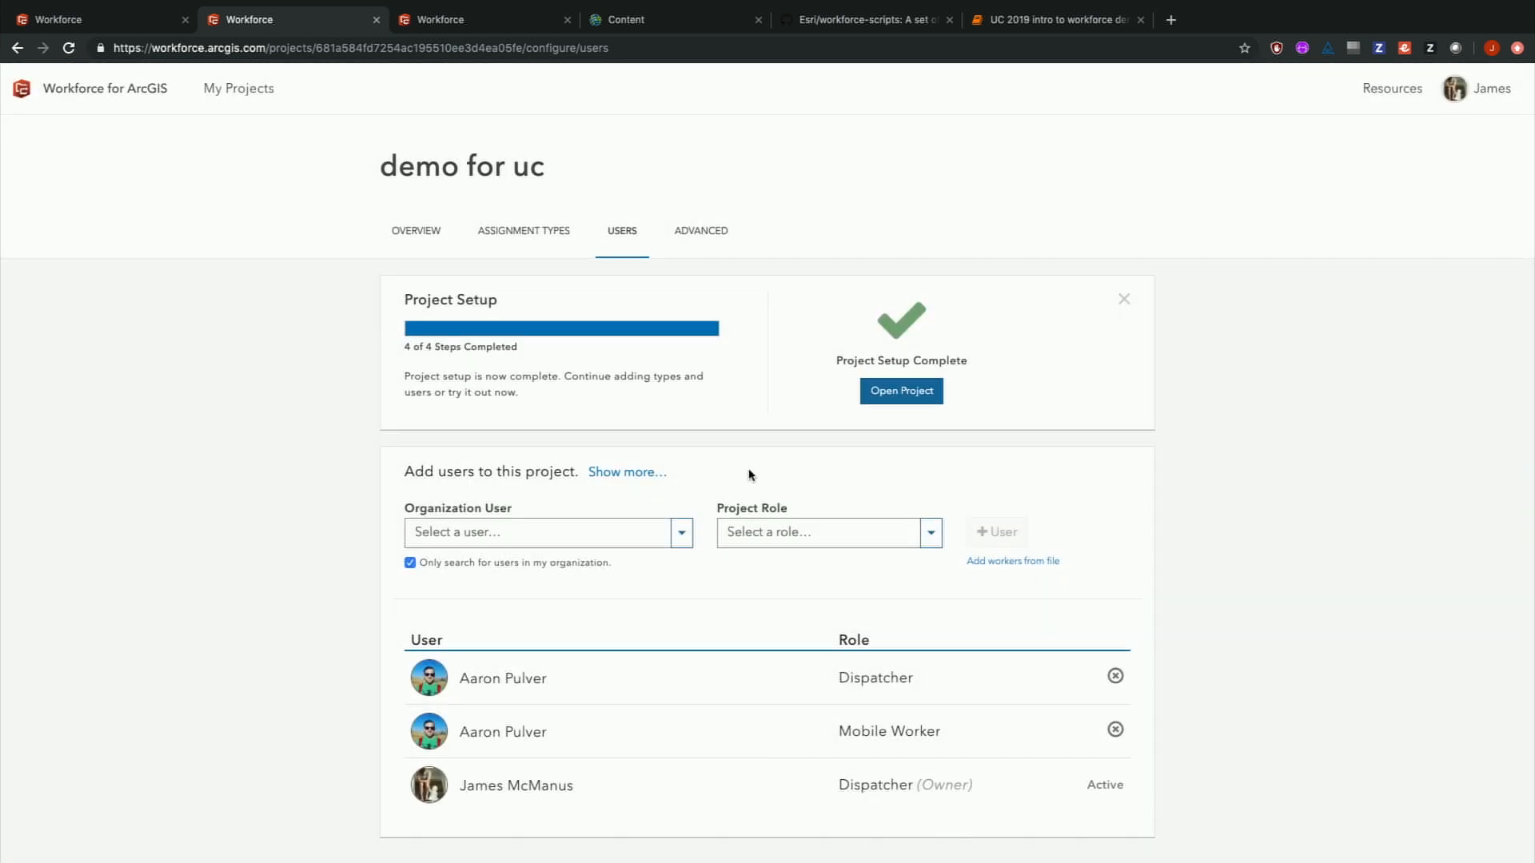
- Begin integrating Collector for ArcGIS with the demo for uc project, using the Maine Breweries map updated Jun 28, 2019
left_click(716, 249)
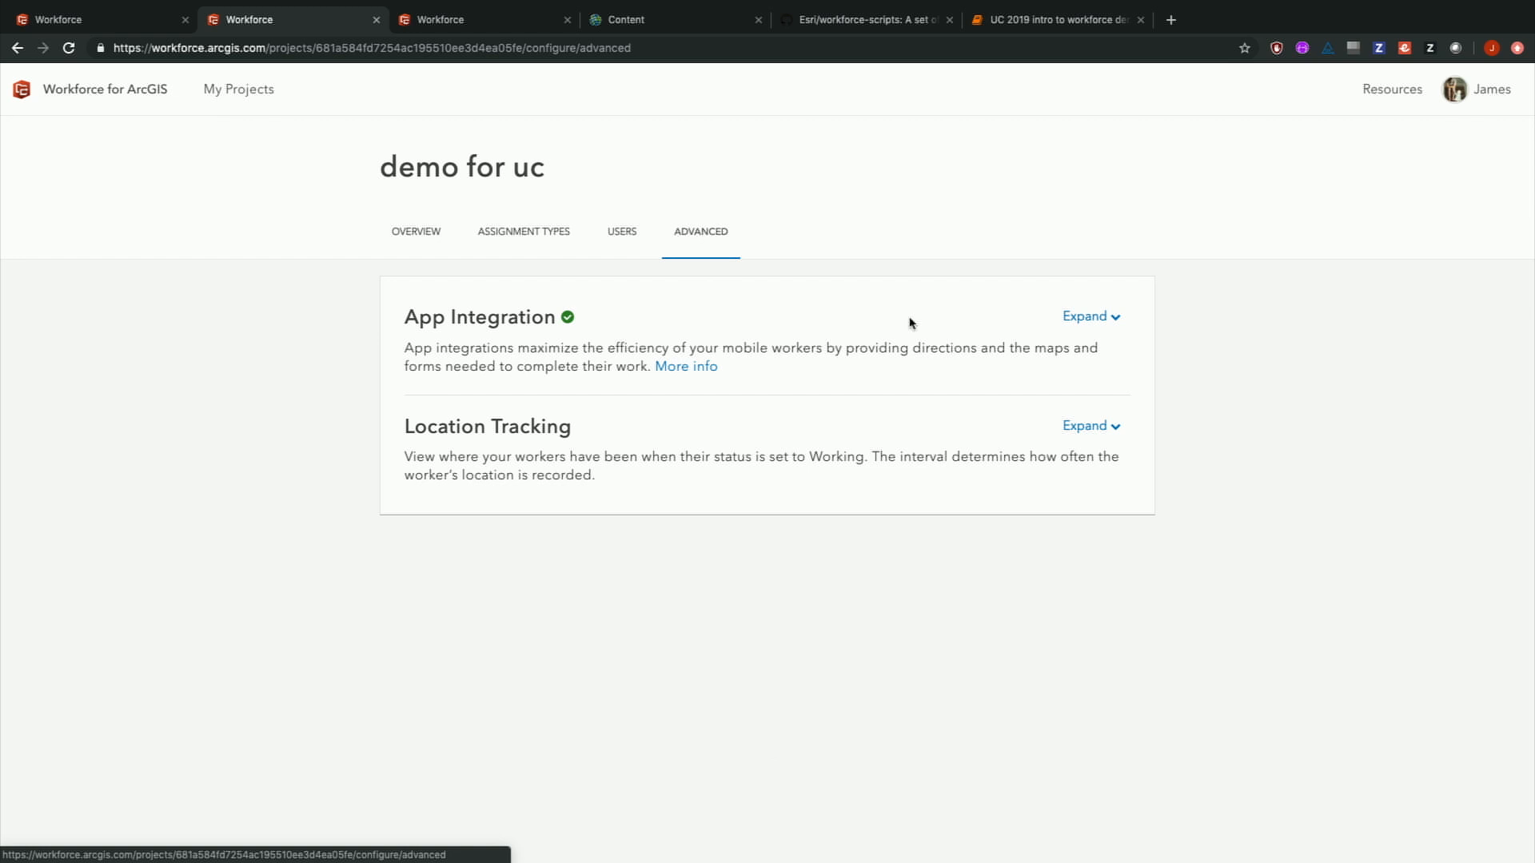
left_click(1088, 318)
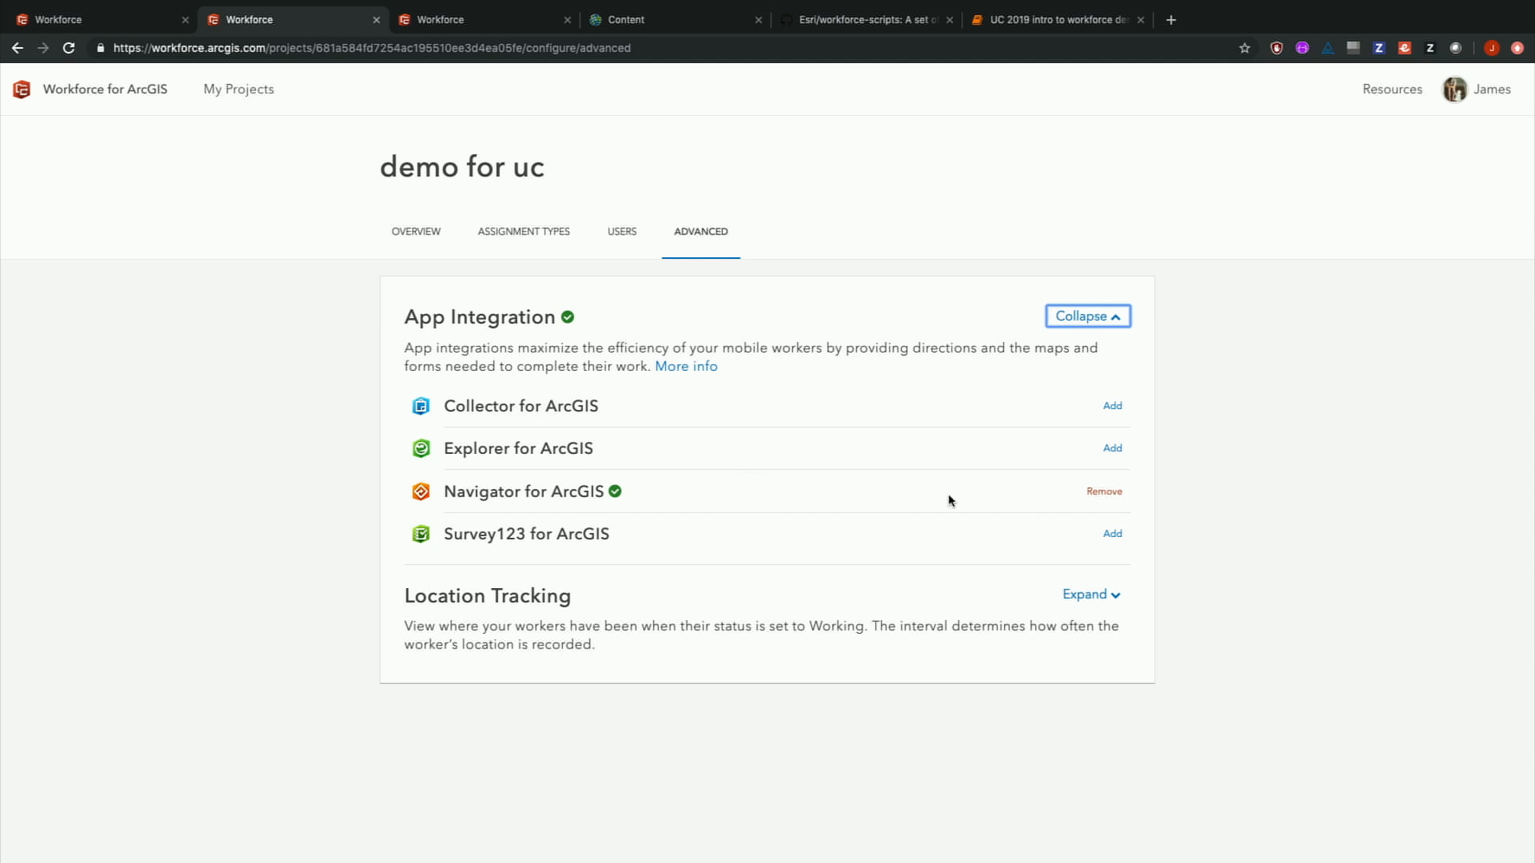
left_click(1104, 410)
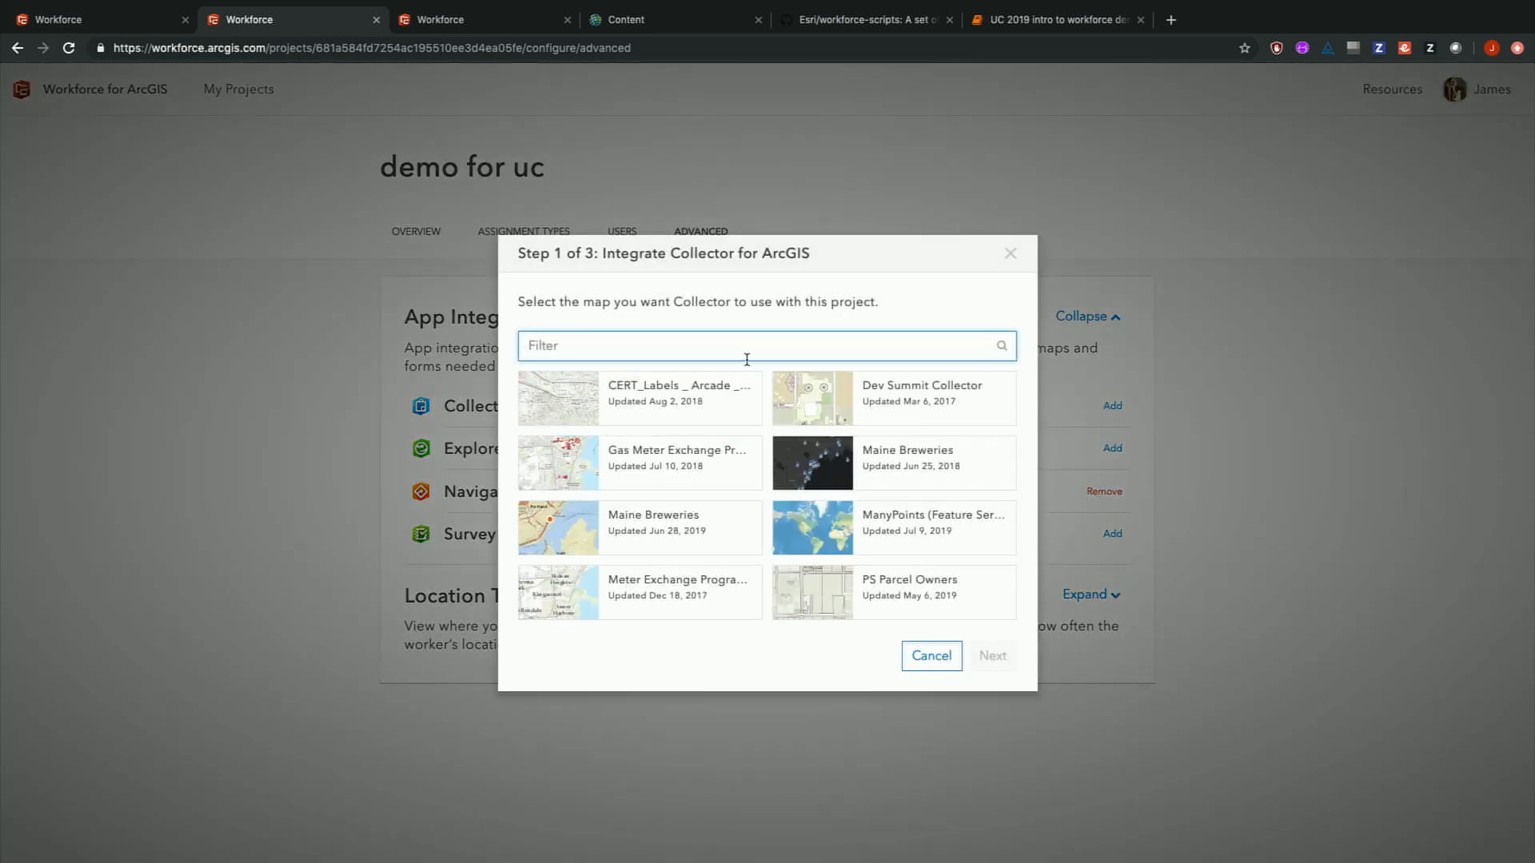
left_click(648, 534)
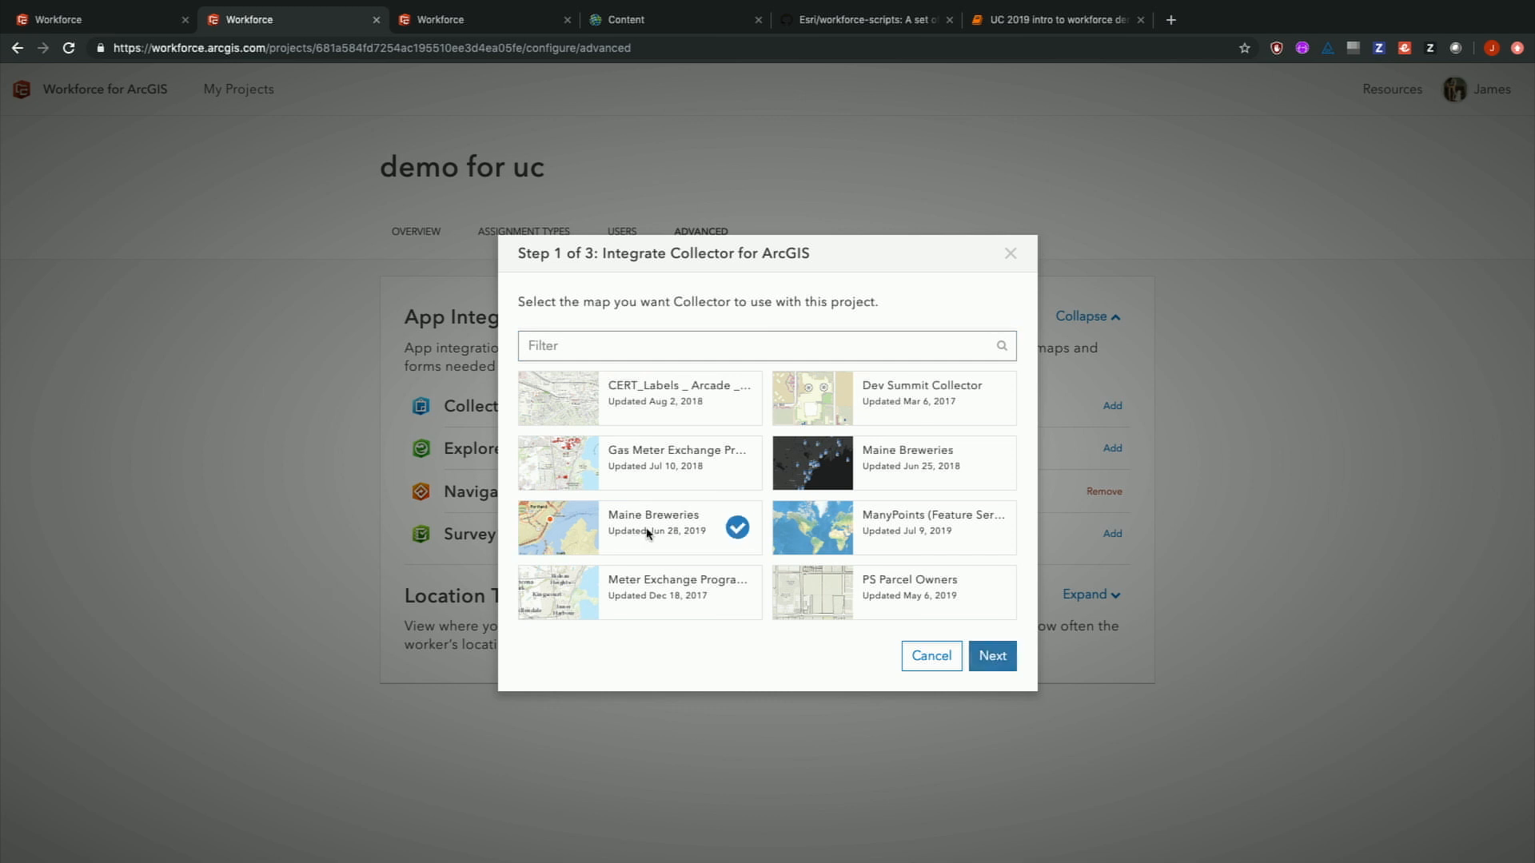
left_click(995, 659)
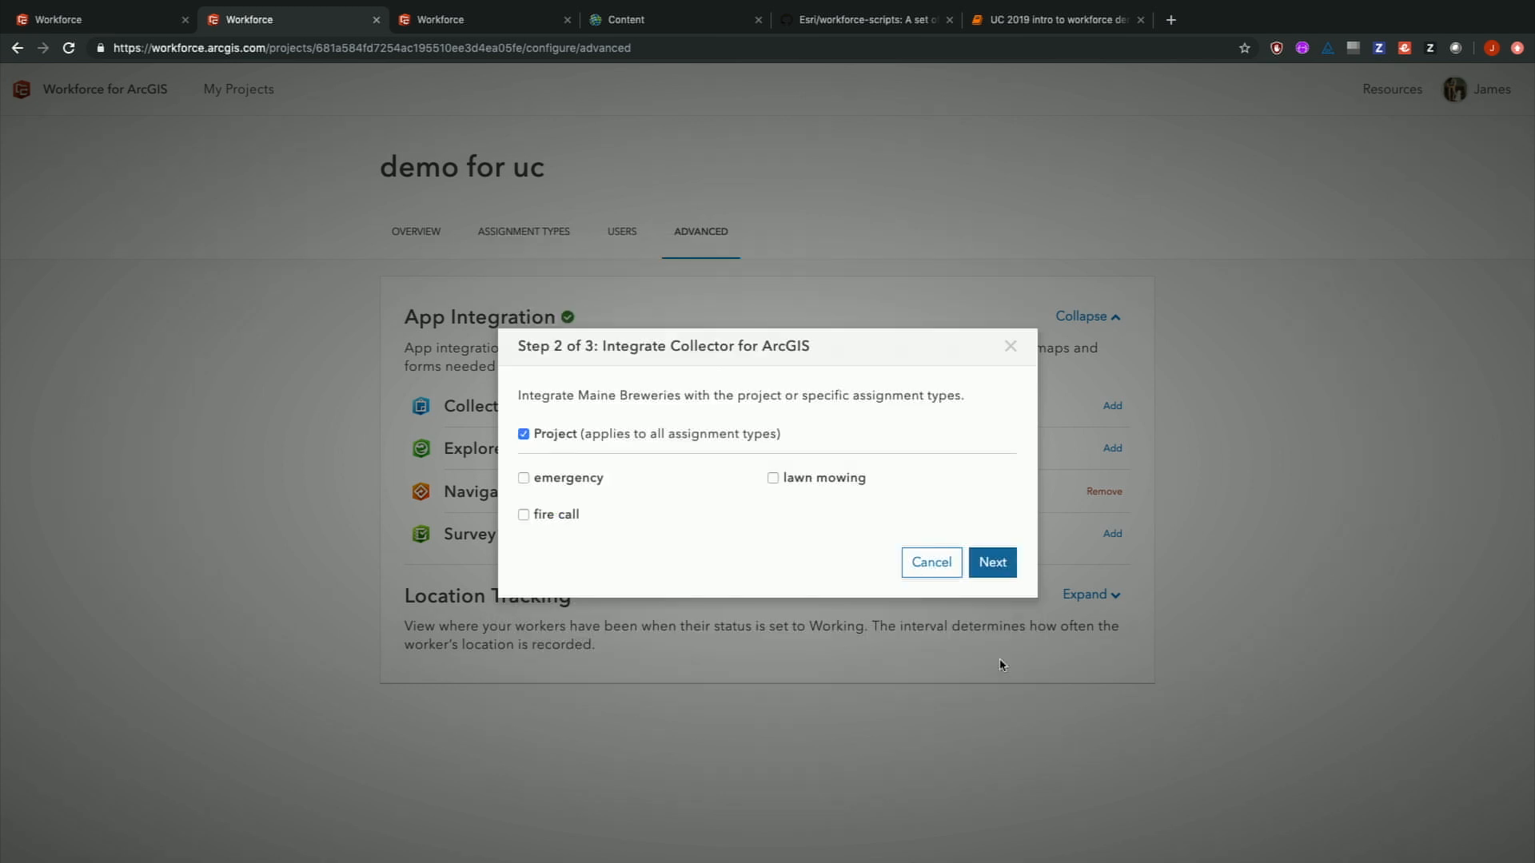
- Try limiting the Collector integration to the emergency assignment type, and settle on applying it to the whole project
left_click(529, 440)
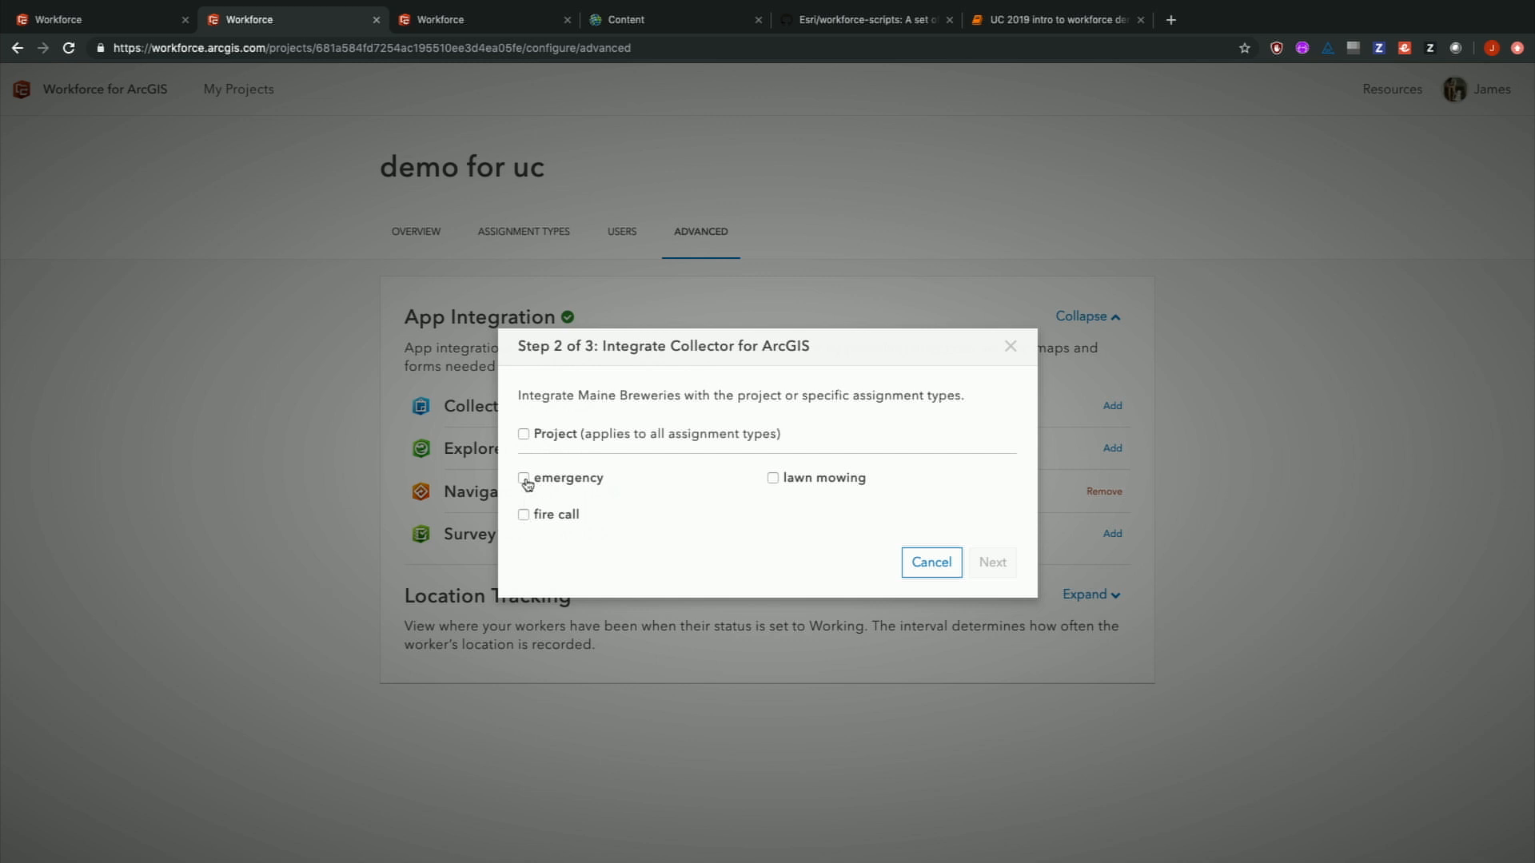
left_click(524, 480)
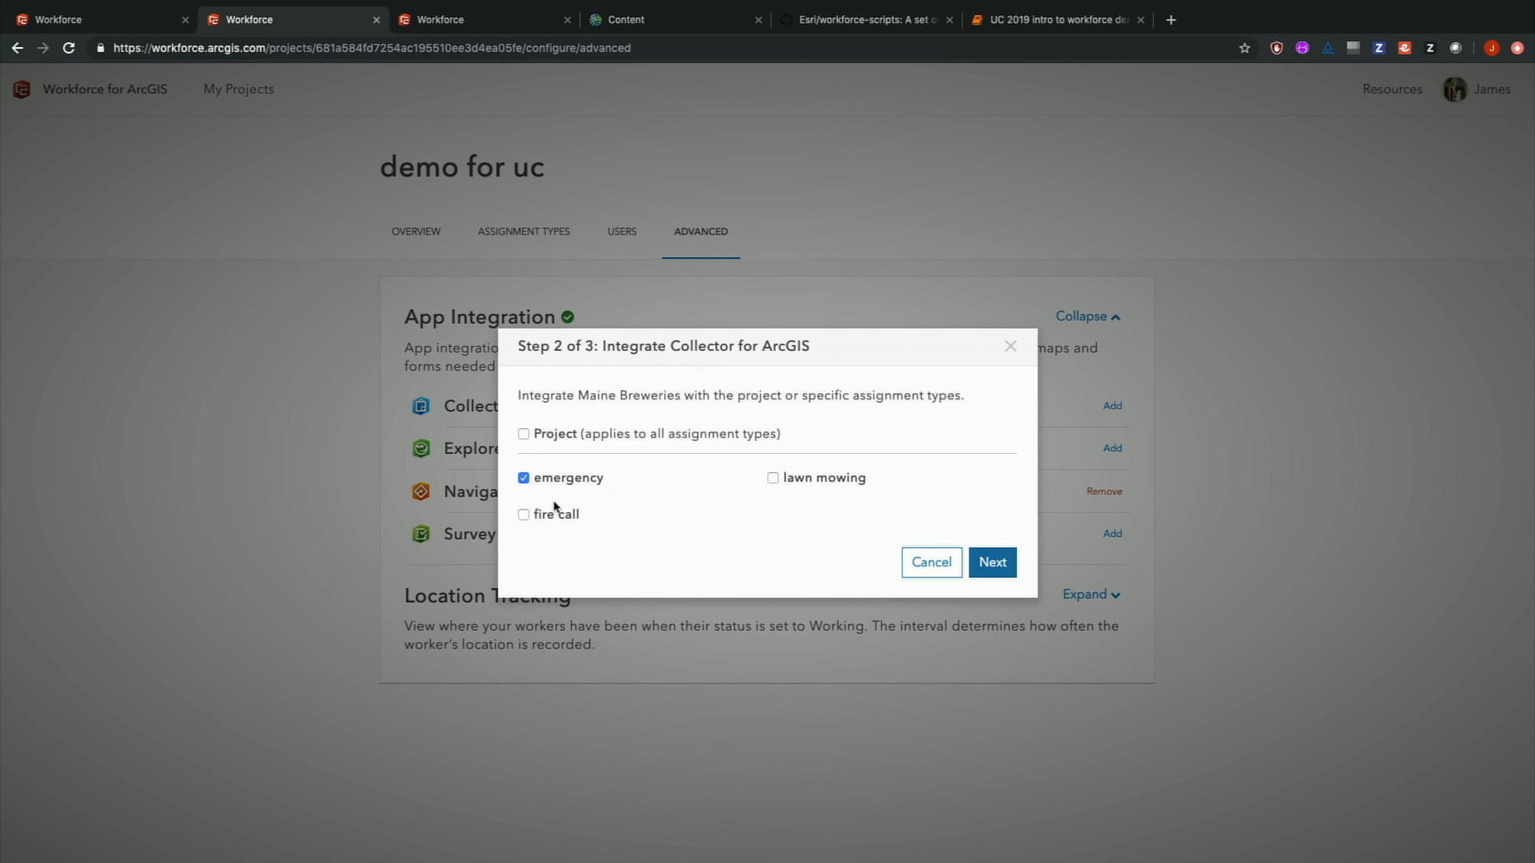
left_click(524, 434)
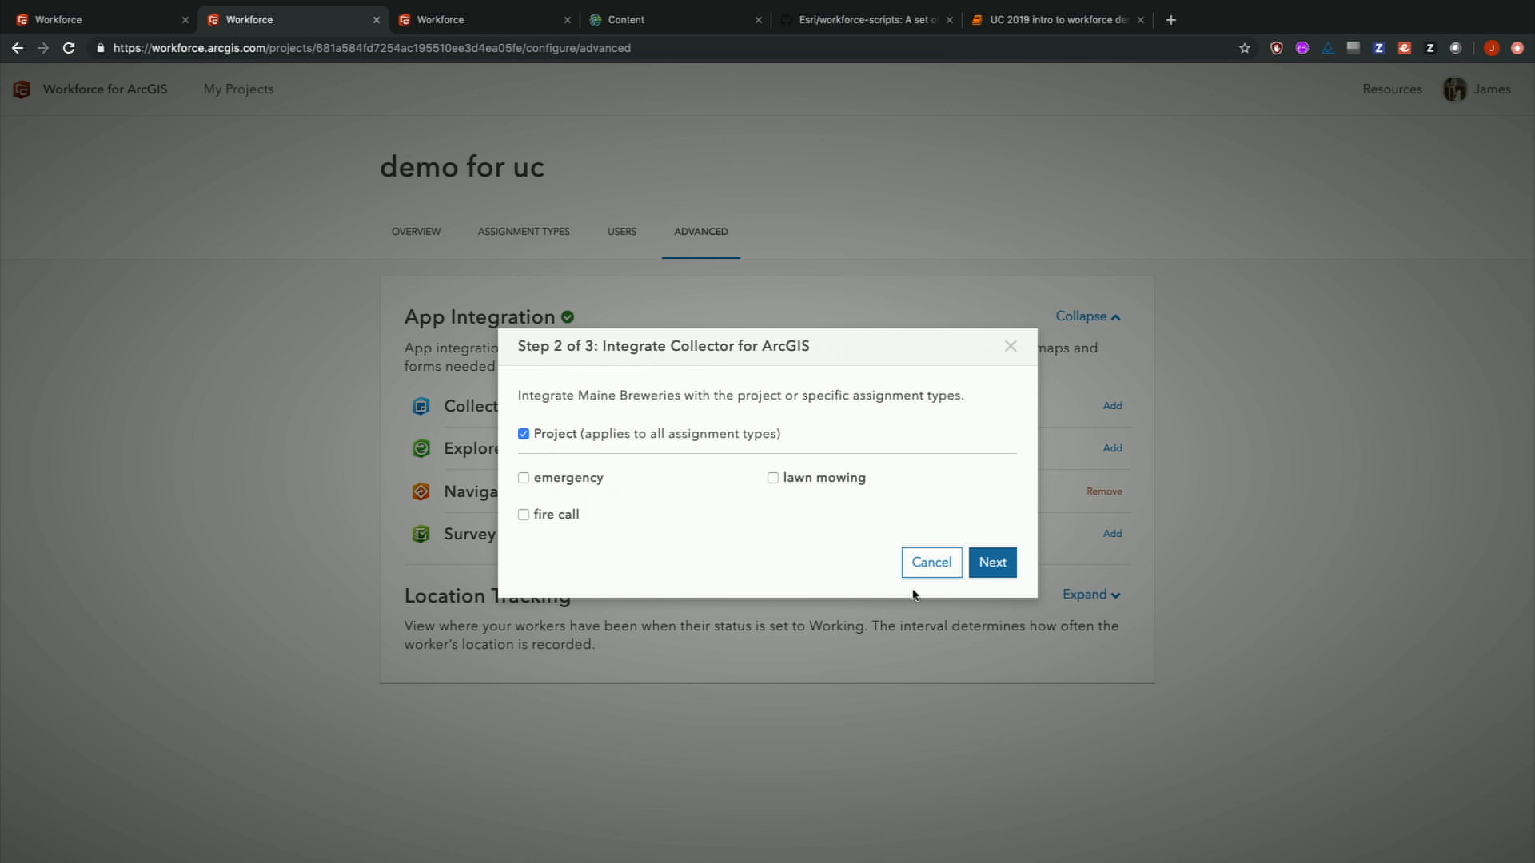
left_click(992, 563)
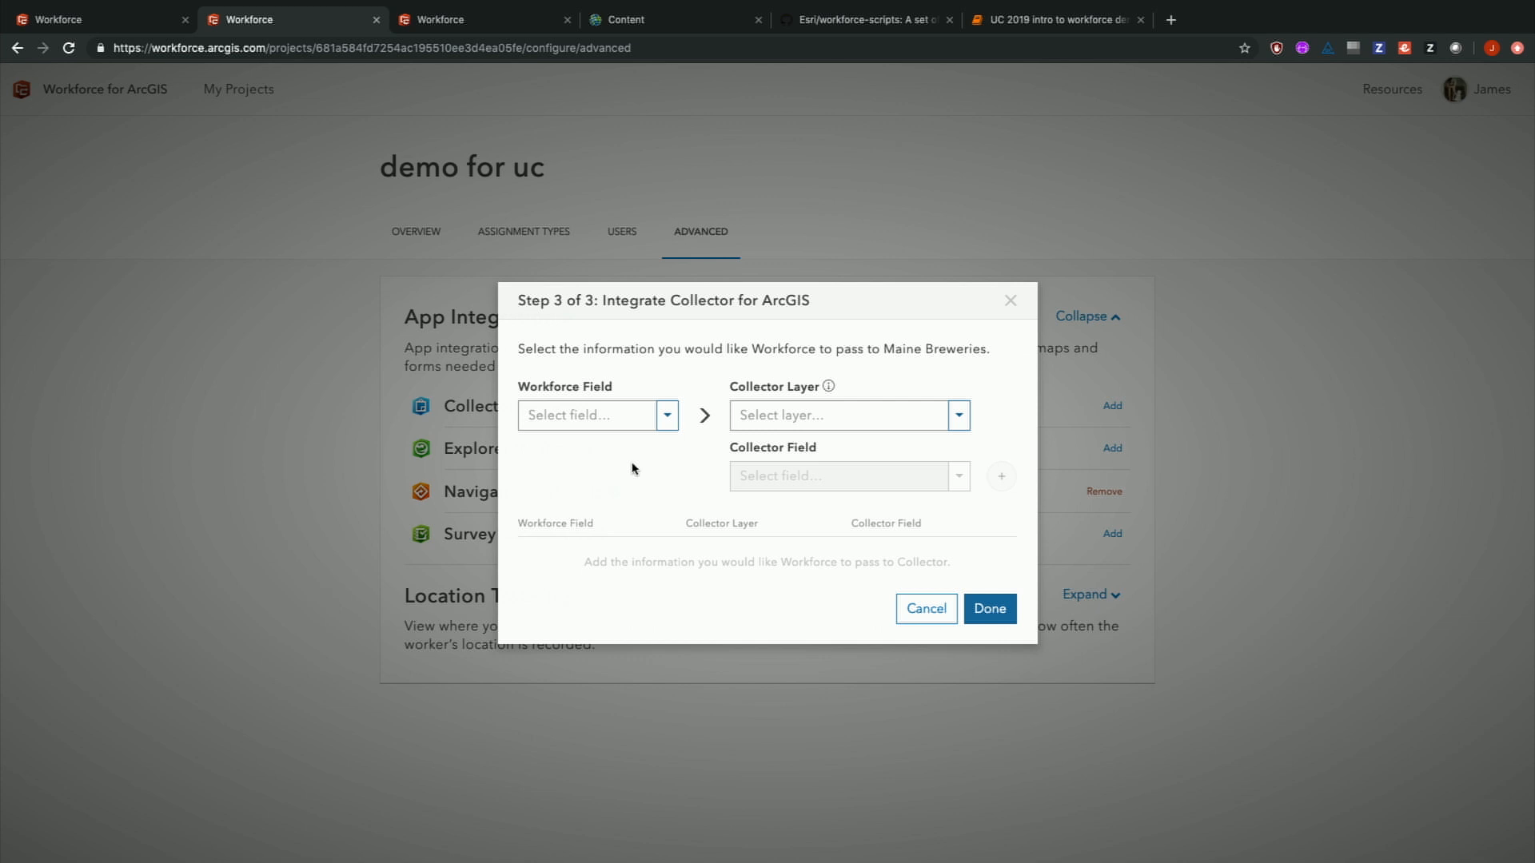
- Finish the Collector integration without passing any fields, and preview the map choices for Explorer for ArcGIS without adding it
left_click(666, 428)
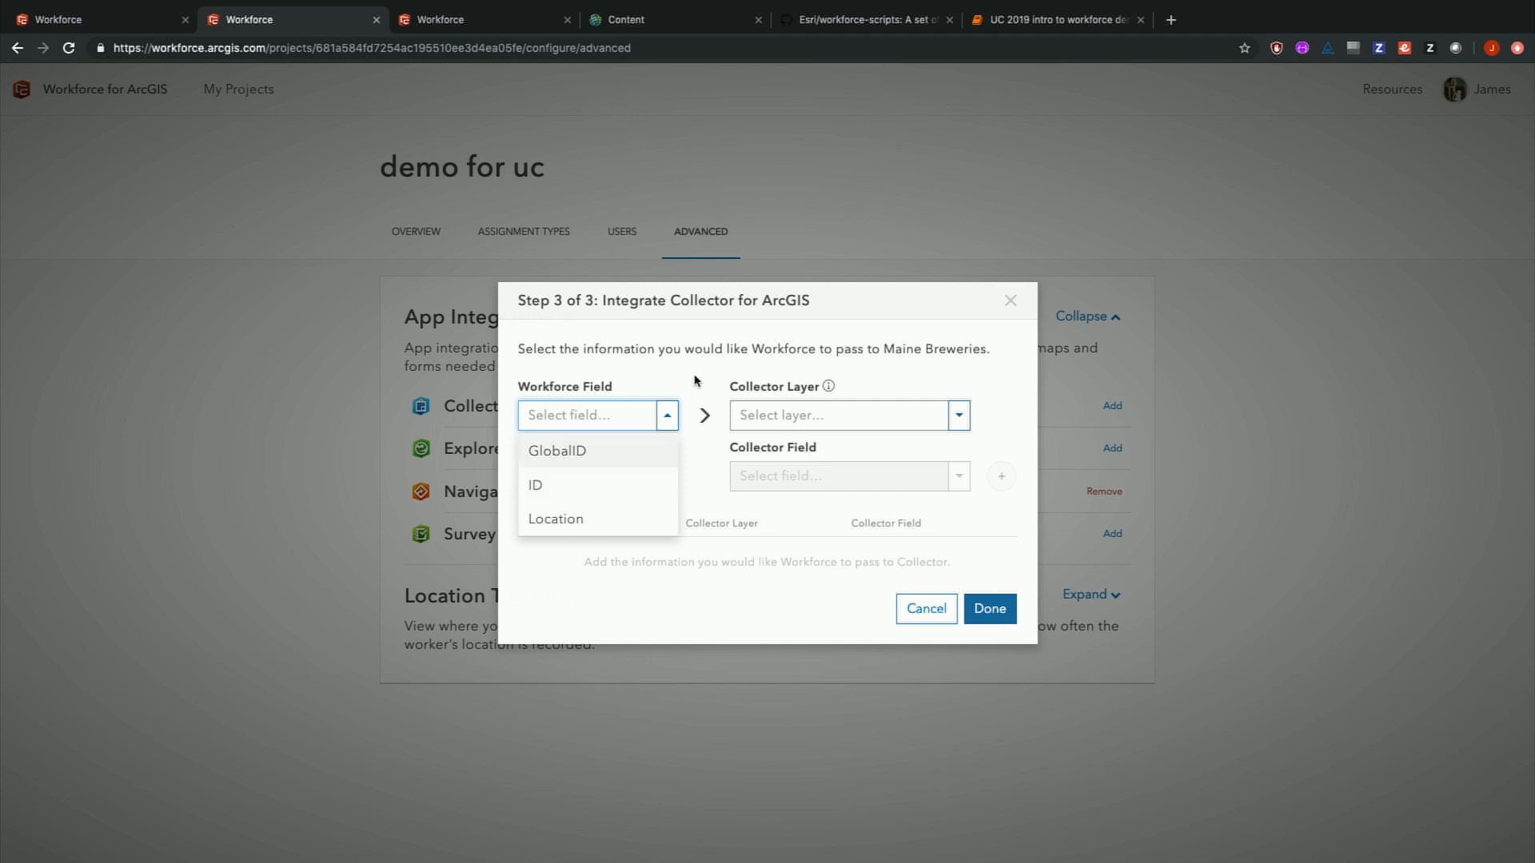
left_click(872, 415)
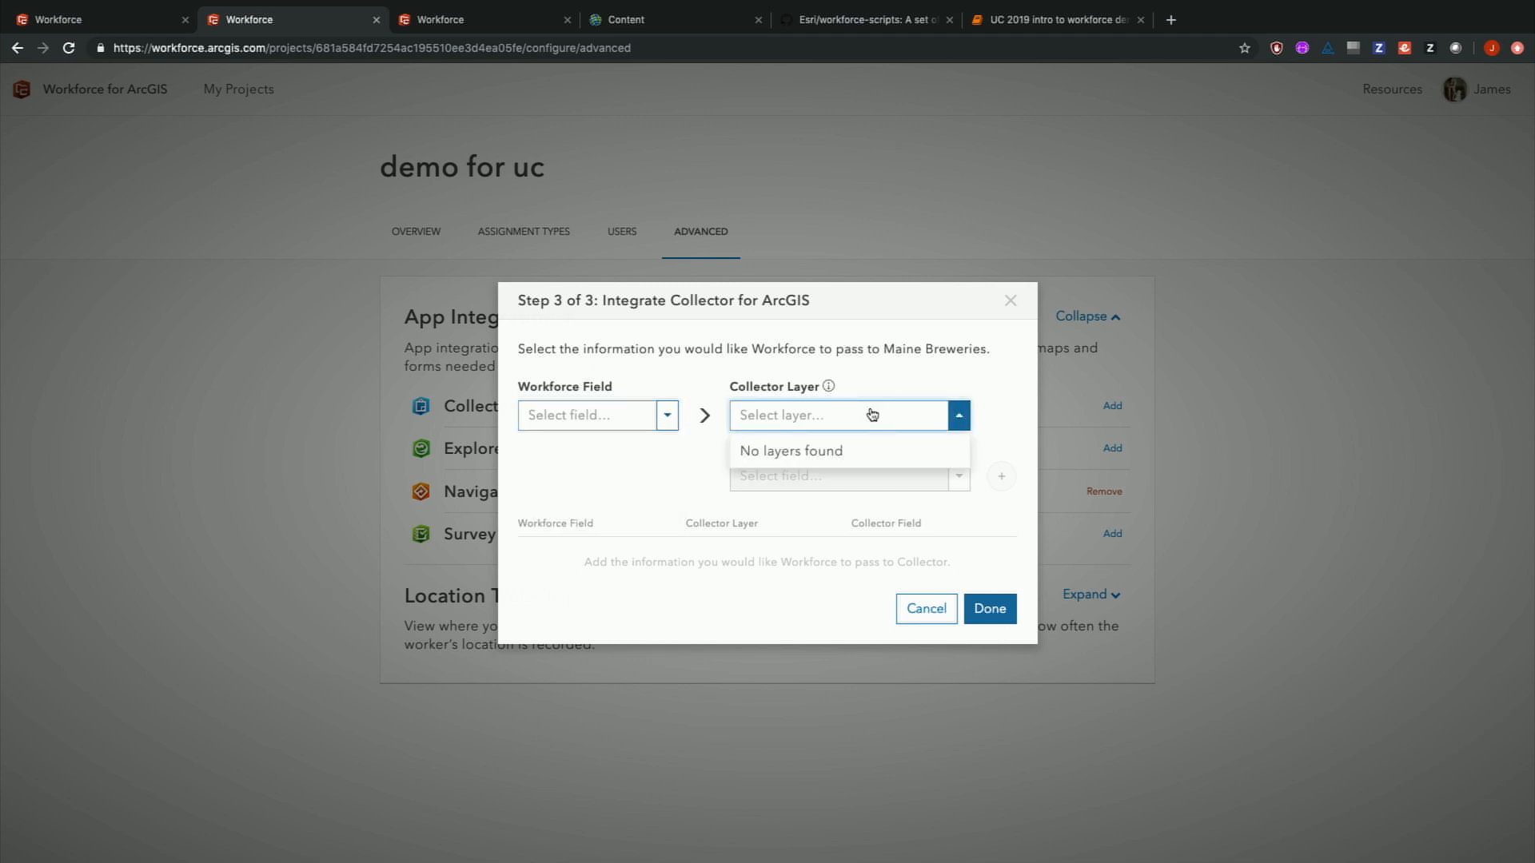
left_click(707, 387)
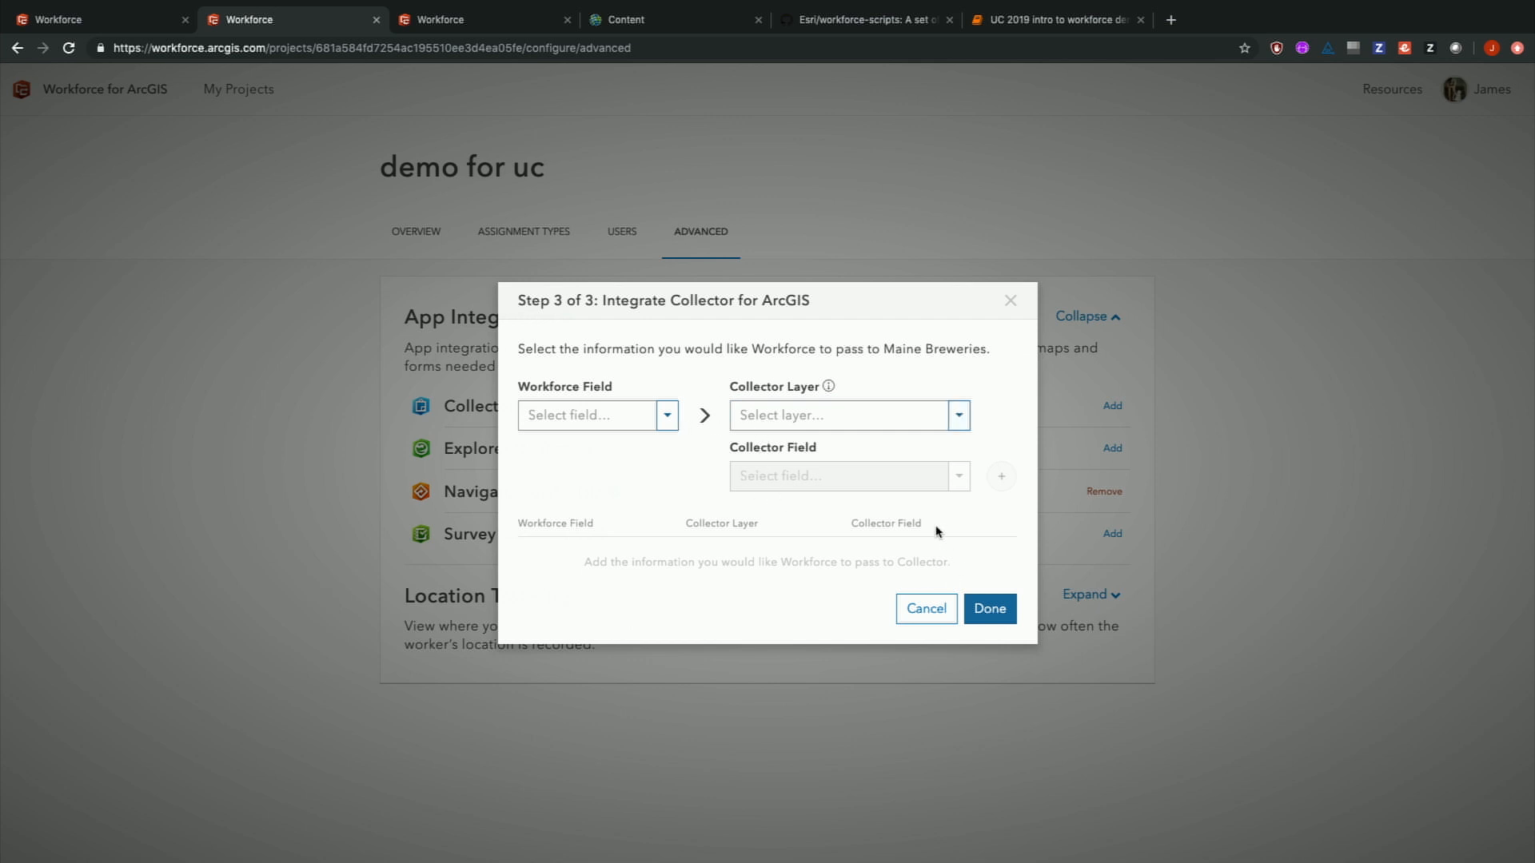
left_click(989, 610)
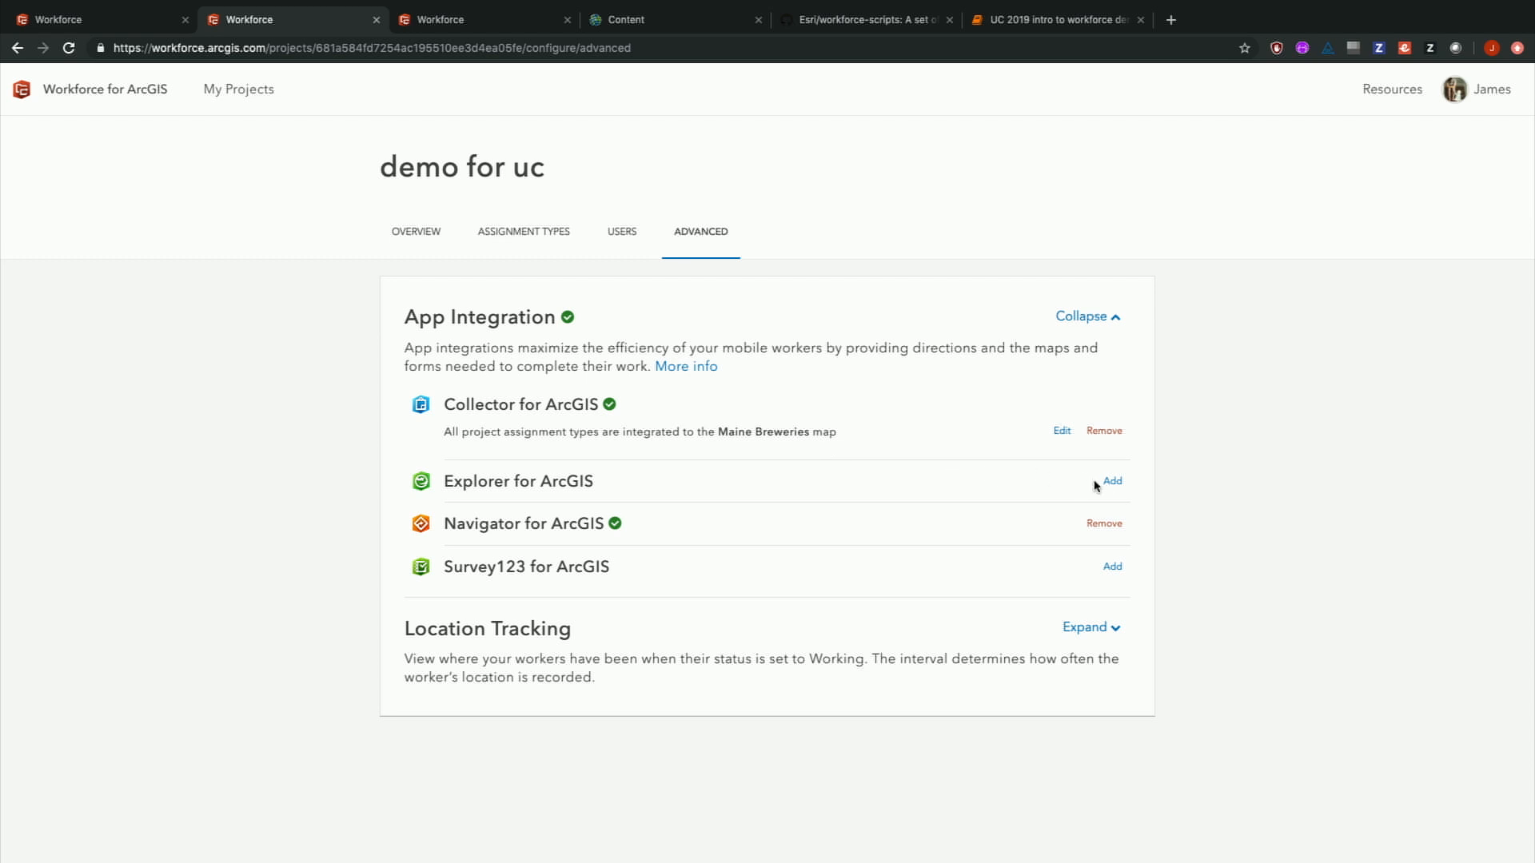
left_click(1116, 483)
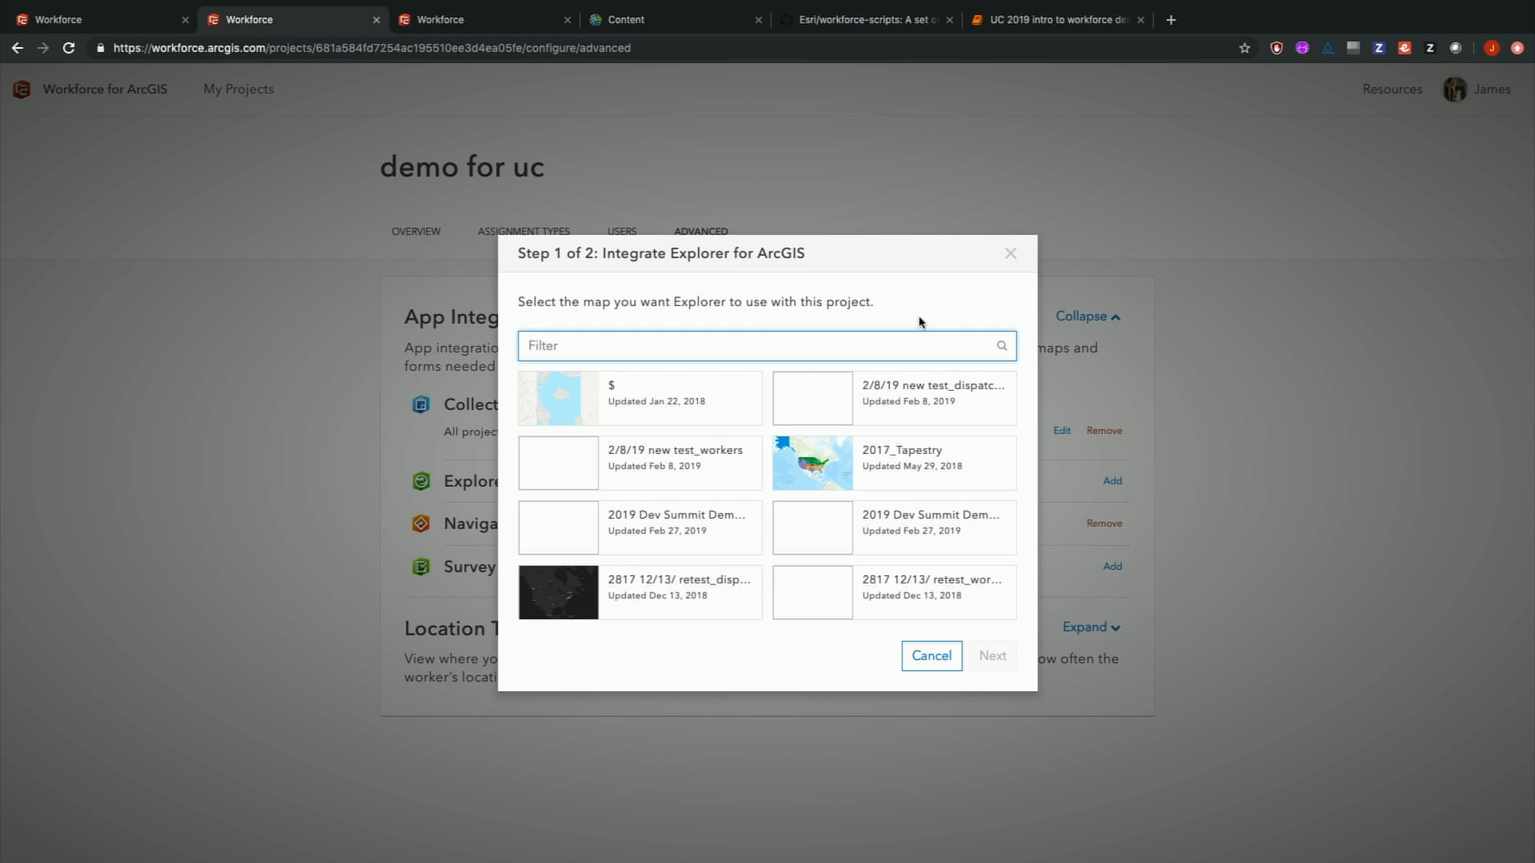
left_click(1011, 254)
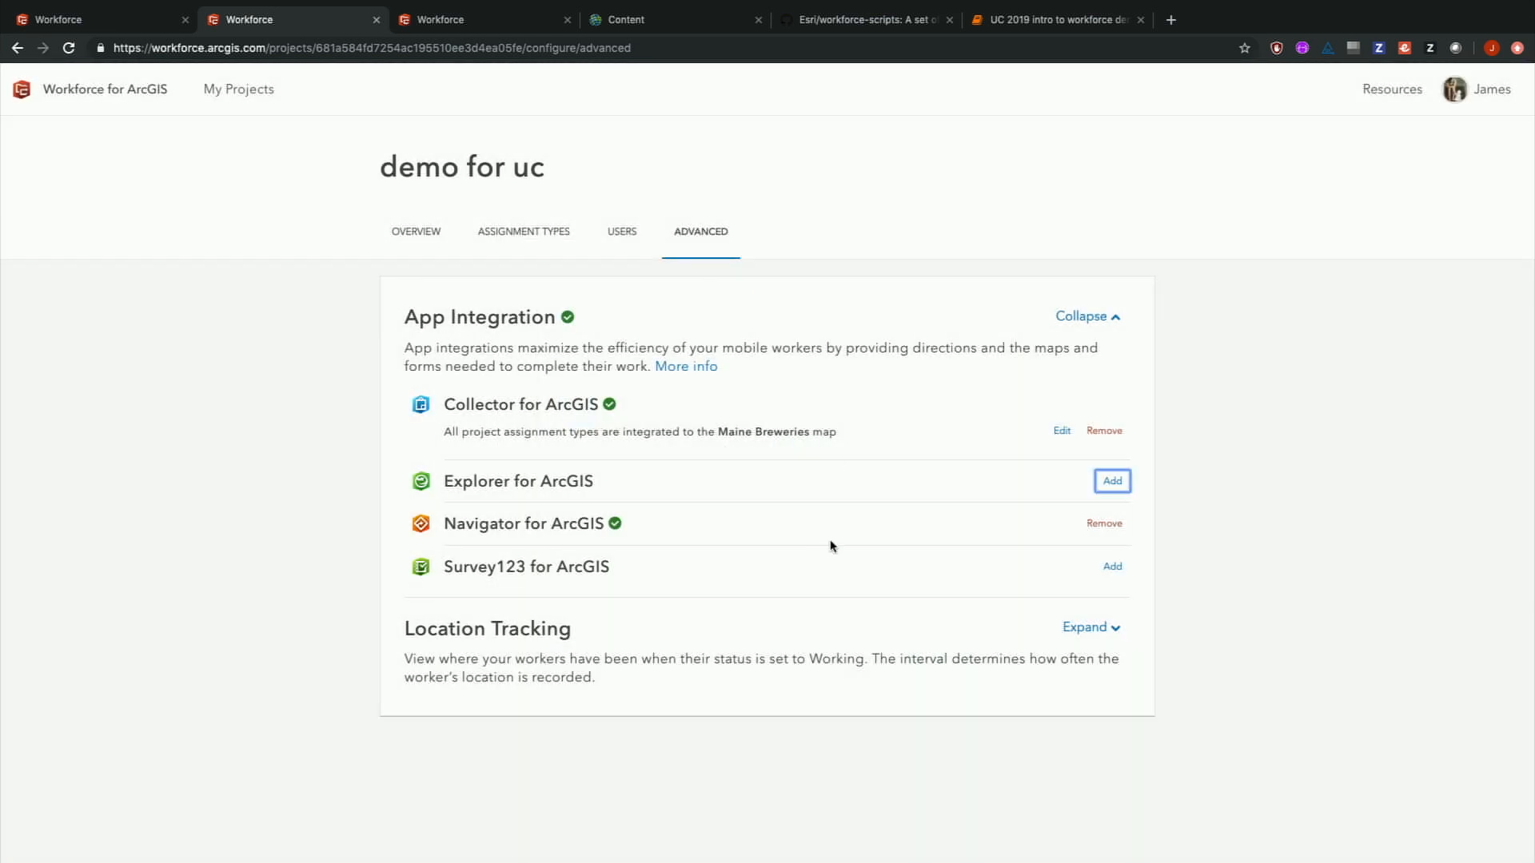
- Open the project's dispatcher map for editing and search ArcGIS Online for "hydrant" layers
left_click(425, 243)
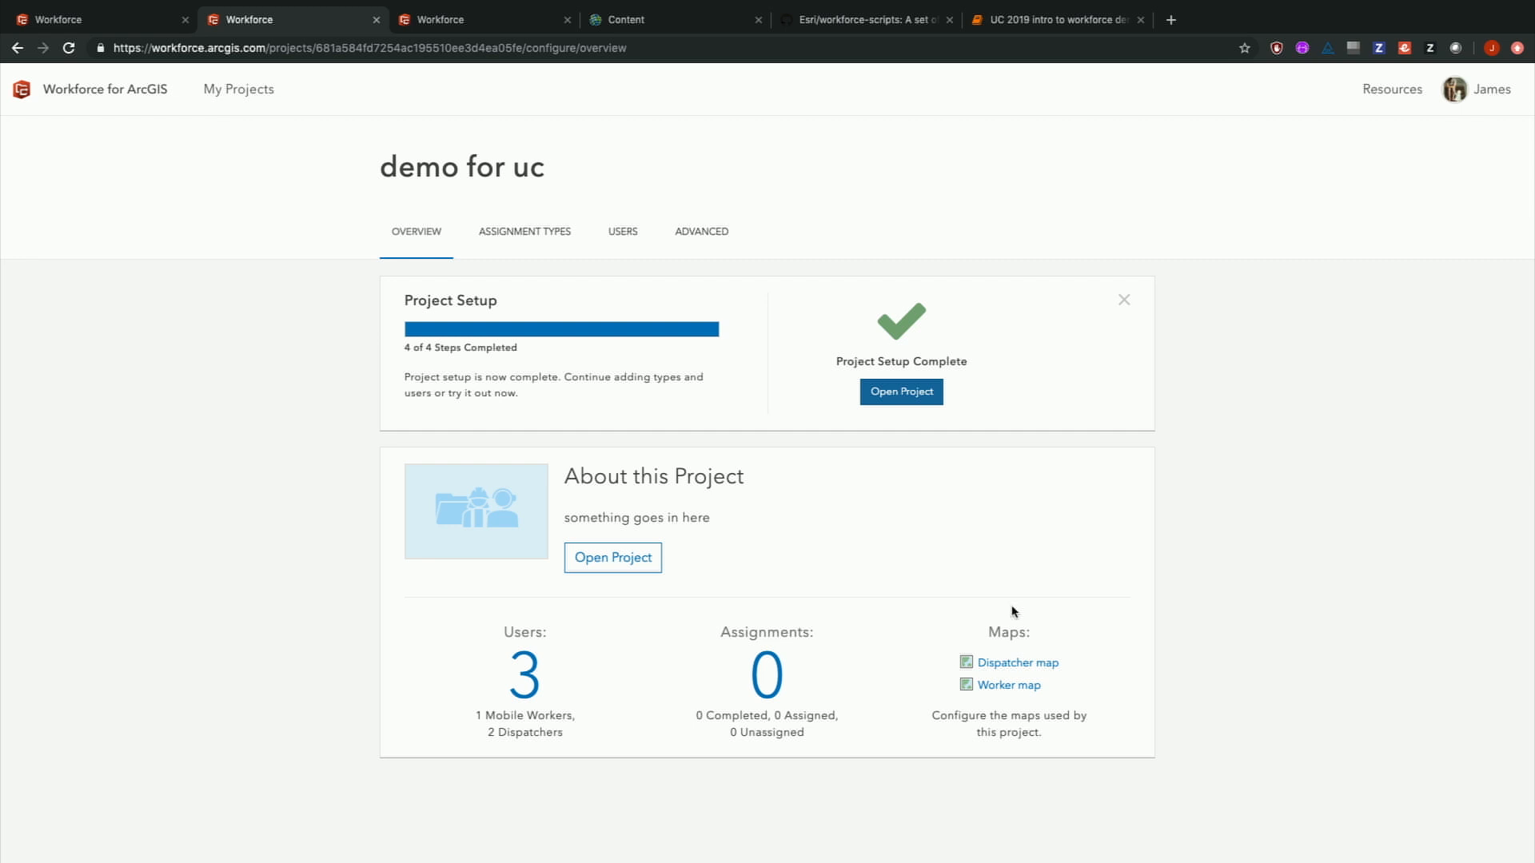
left_click(1012, 668)
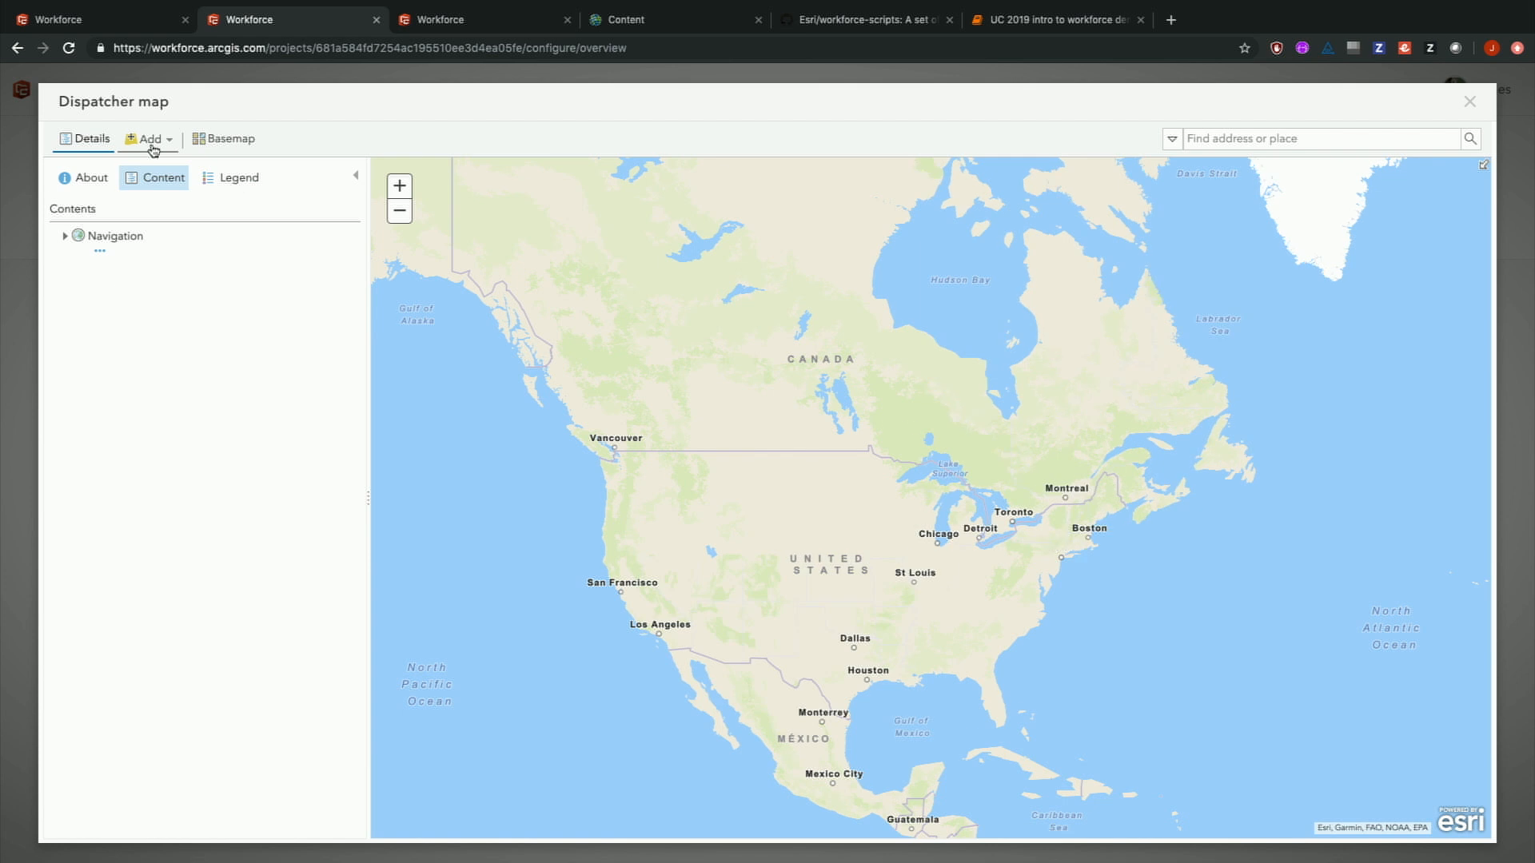
left_click(150, 142)
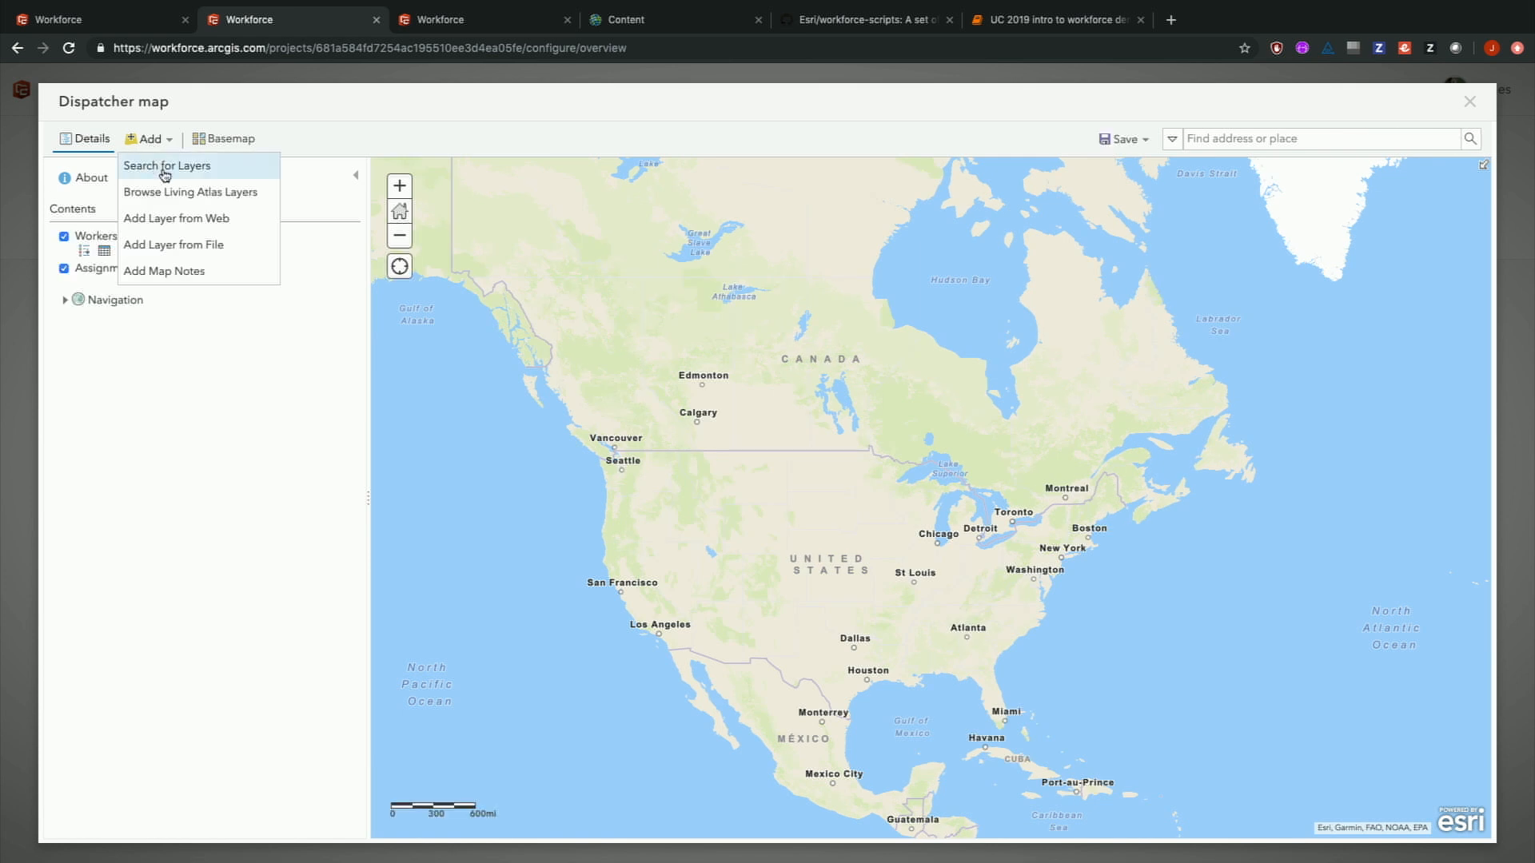
left_click(165, 168)
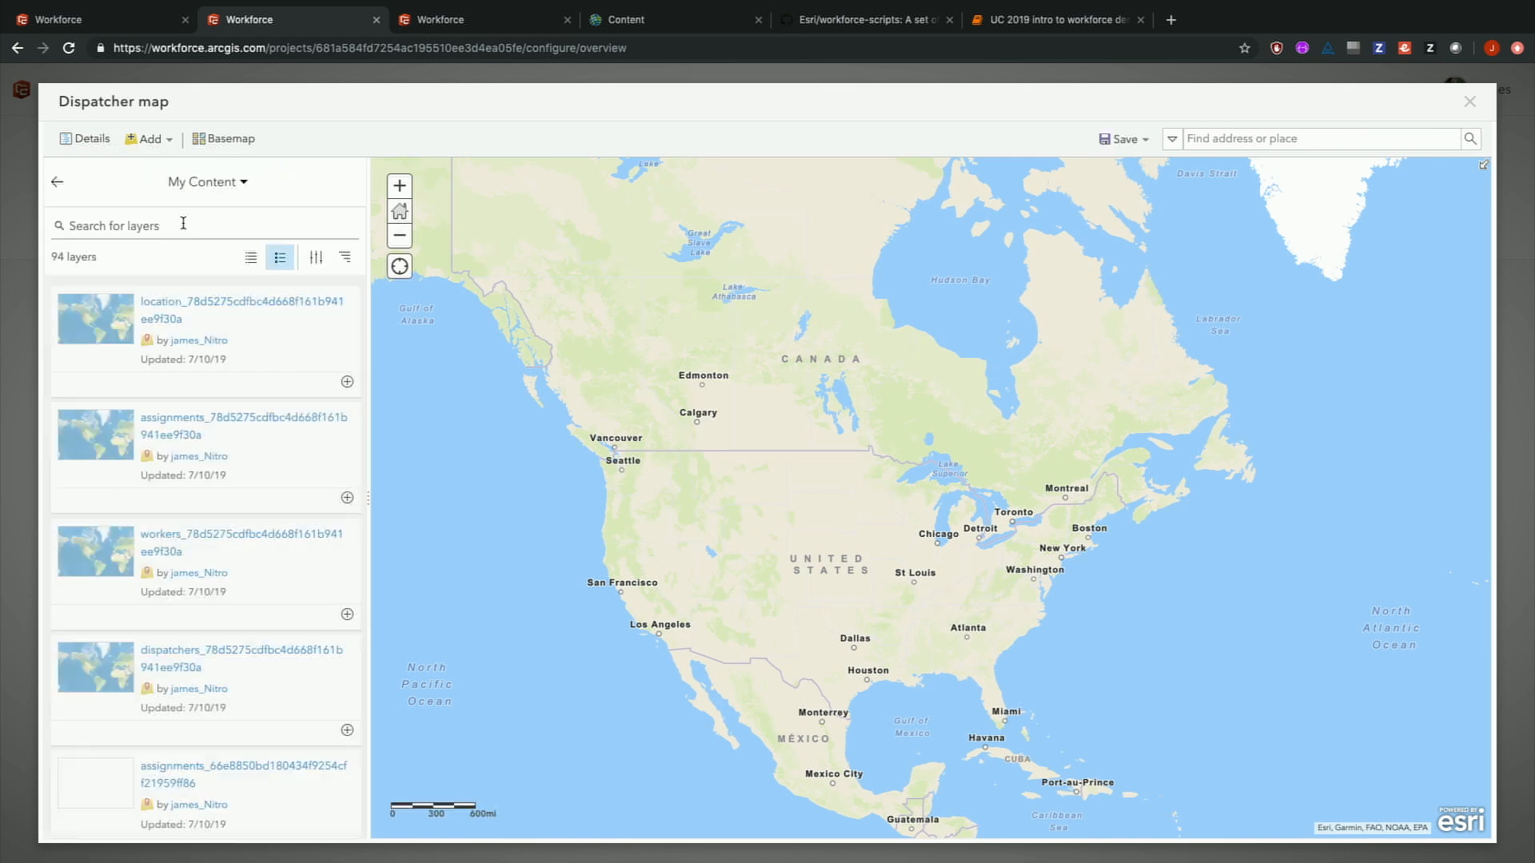
left_click(203, 195)
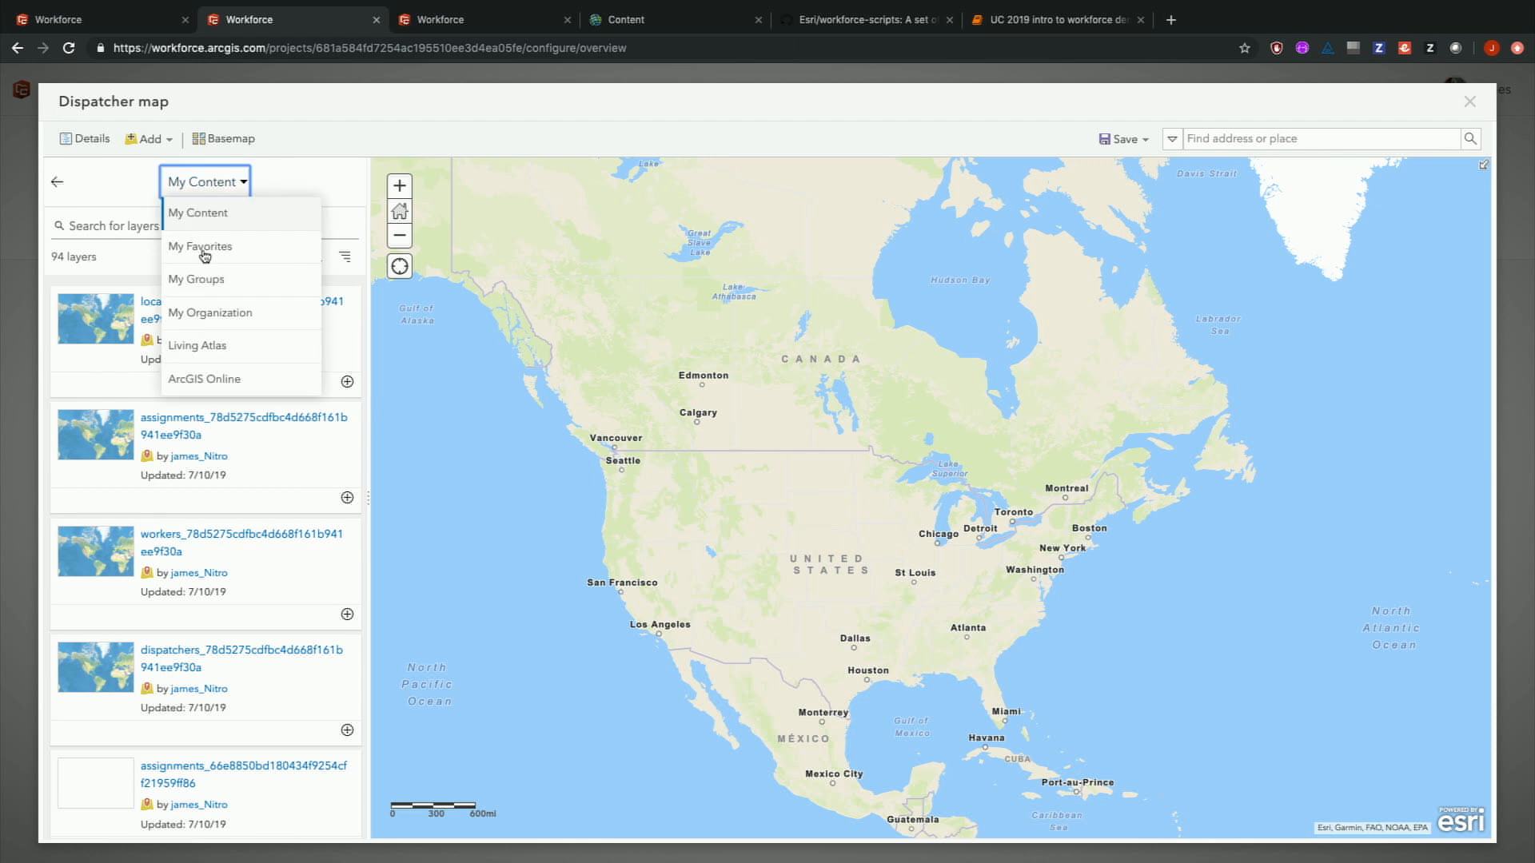
left_click(225, 381)
left_click(164, 227)
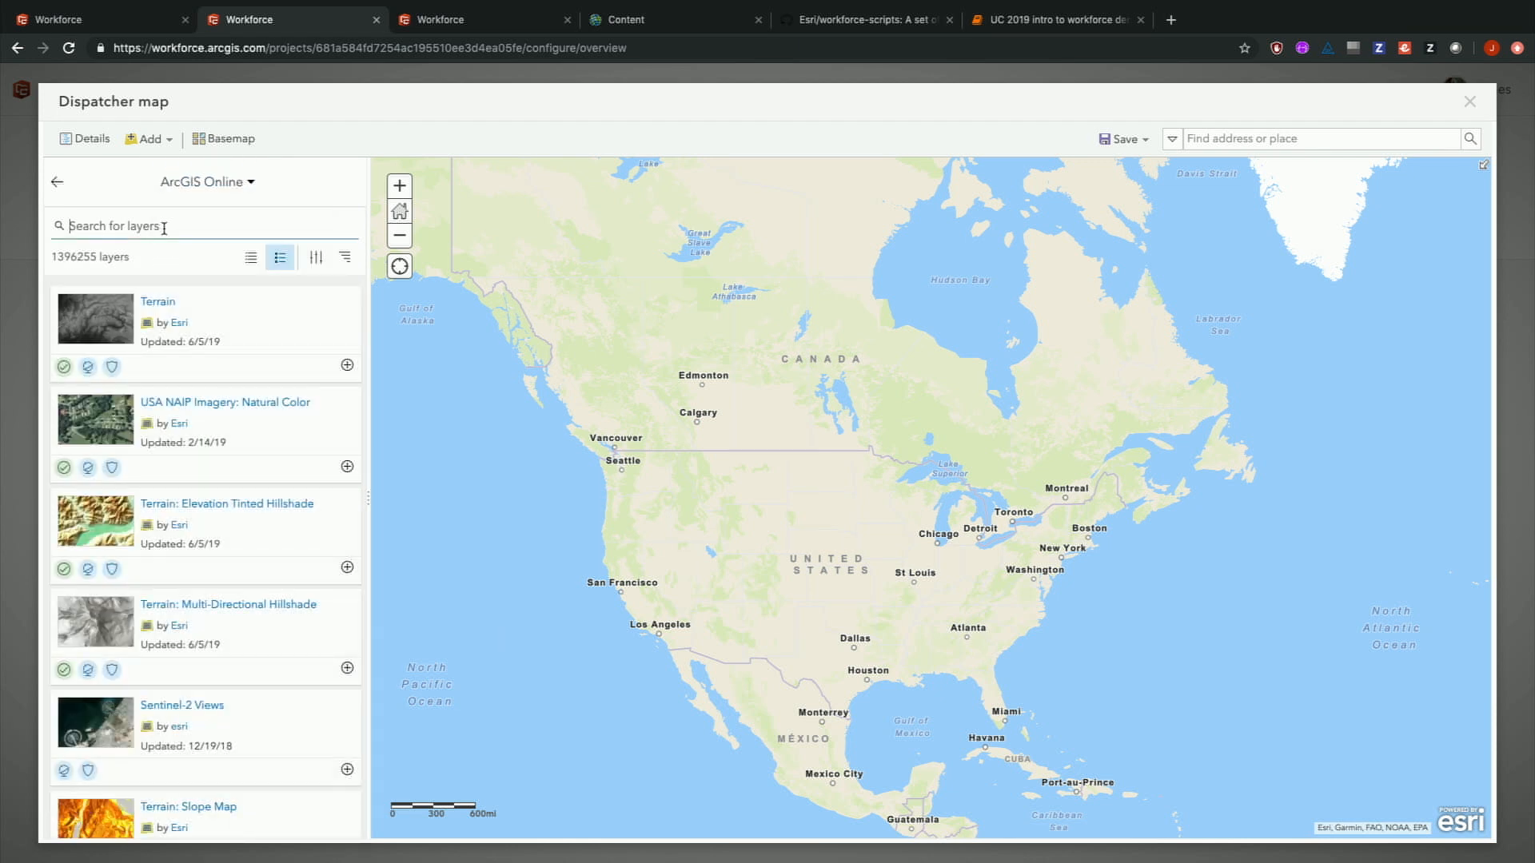
left_click(160, 257)
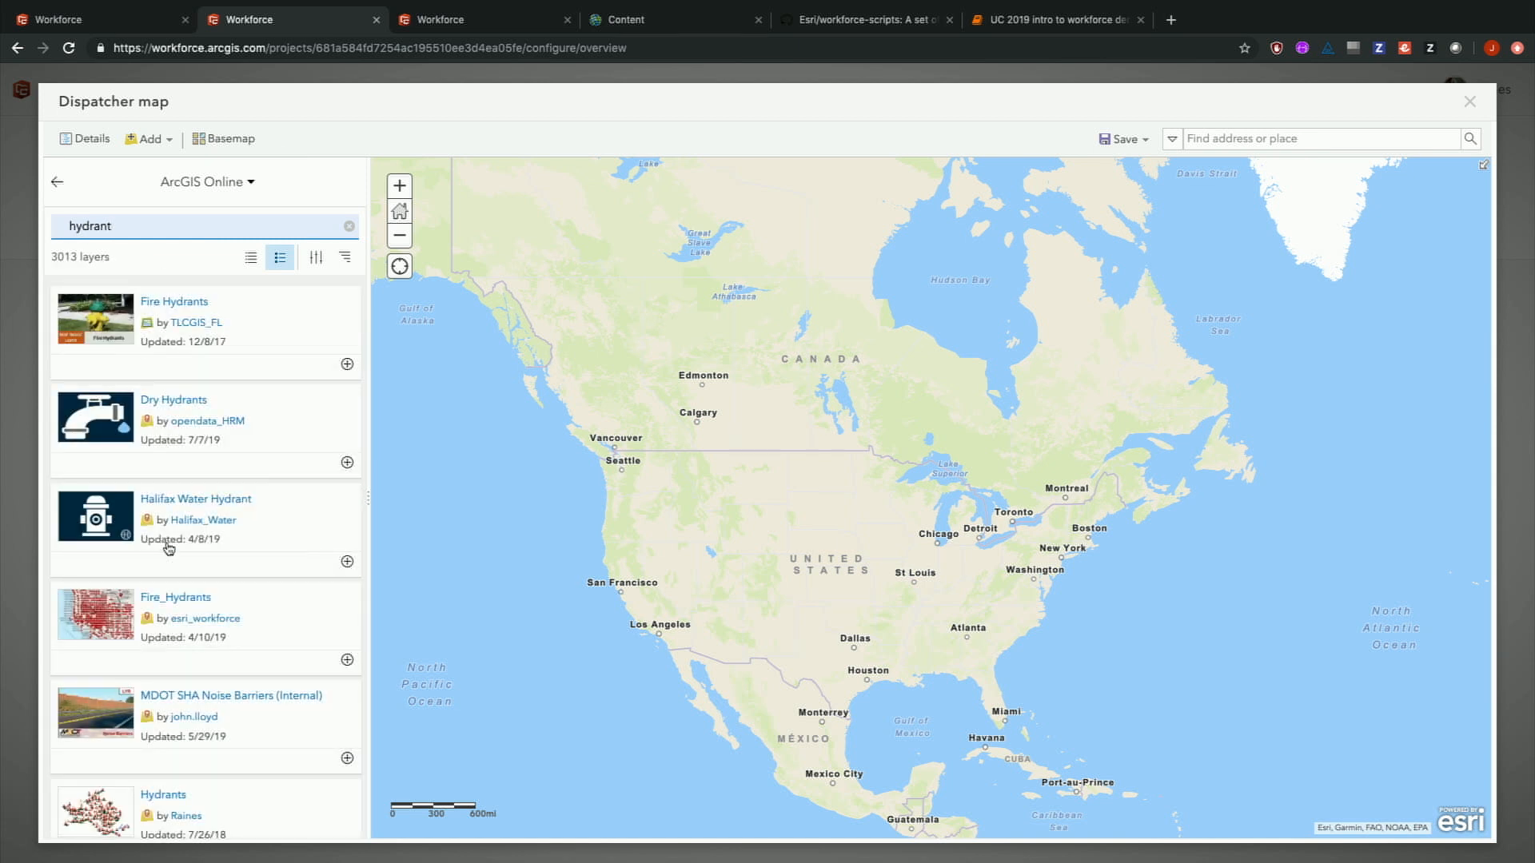
- Add the Fire_Hydrants layer by esri_workforce to the dispatcher map, save the map and close it
left_click(347, 663)
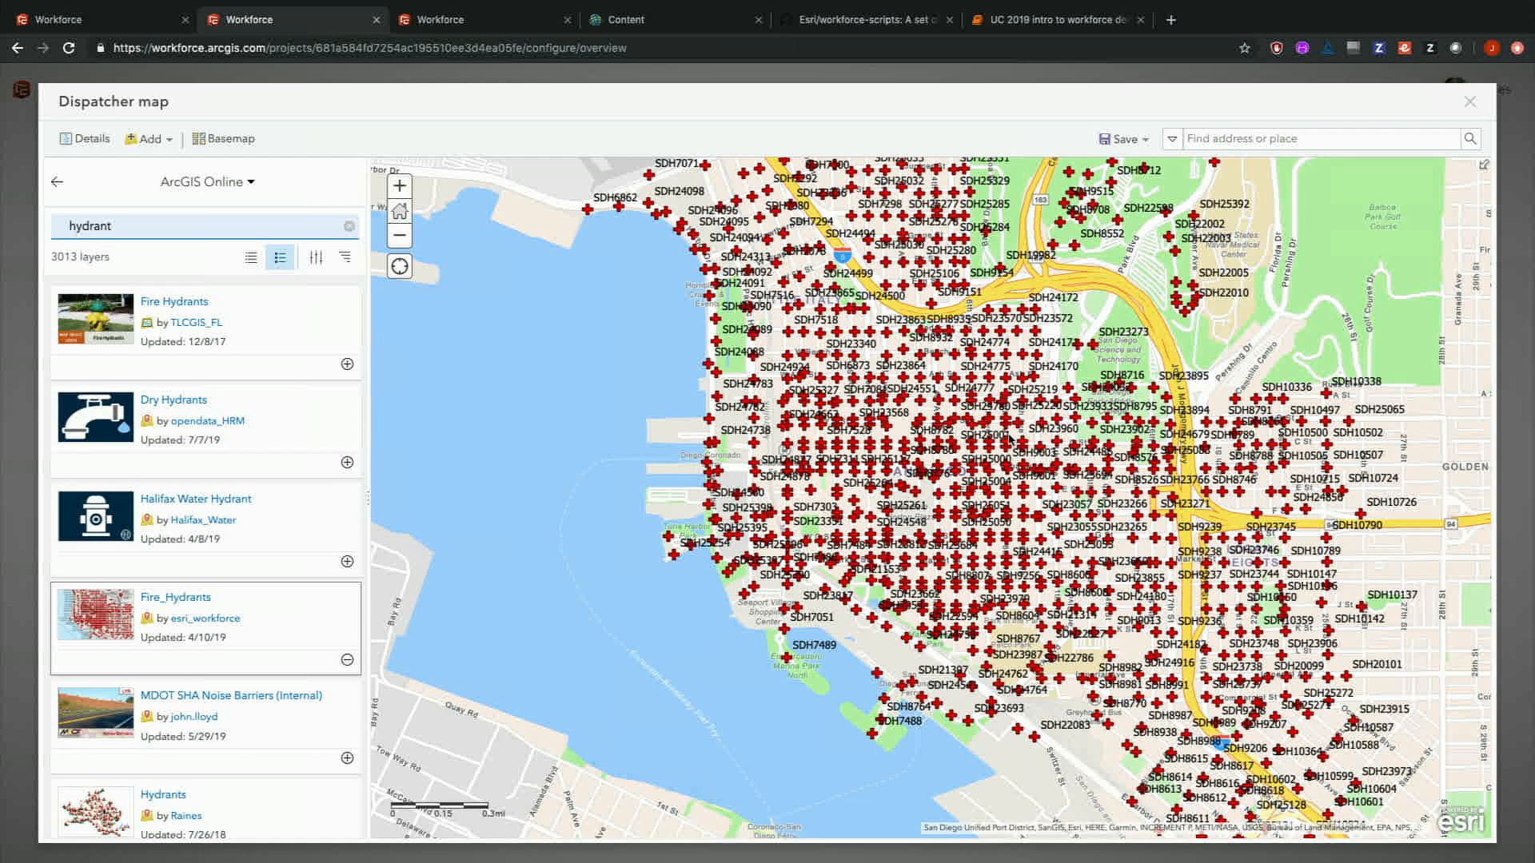
left_click(1123, 139)
left_click(1115, 158)
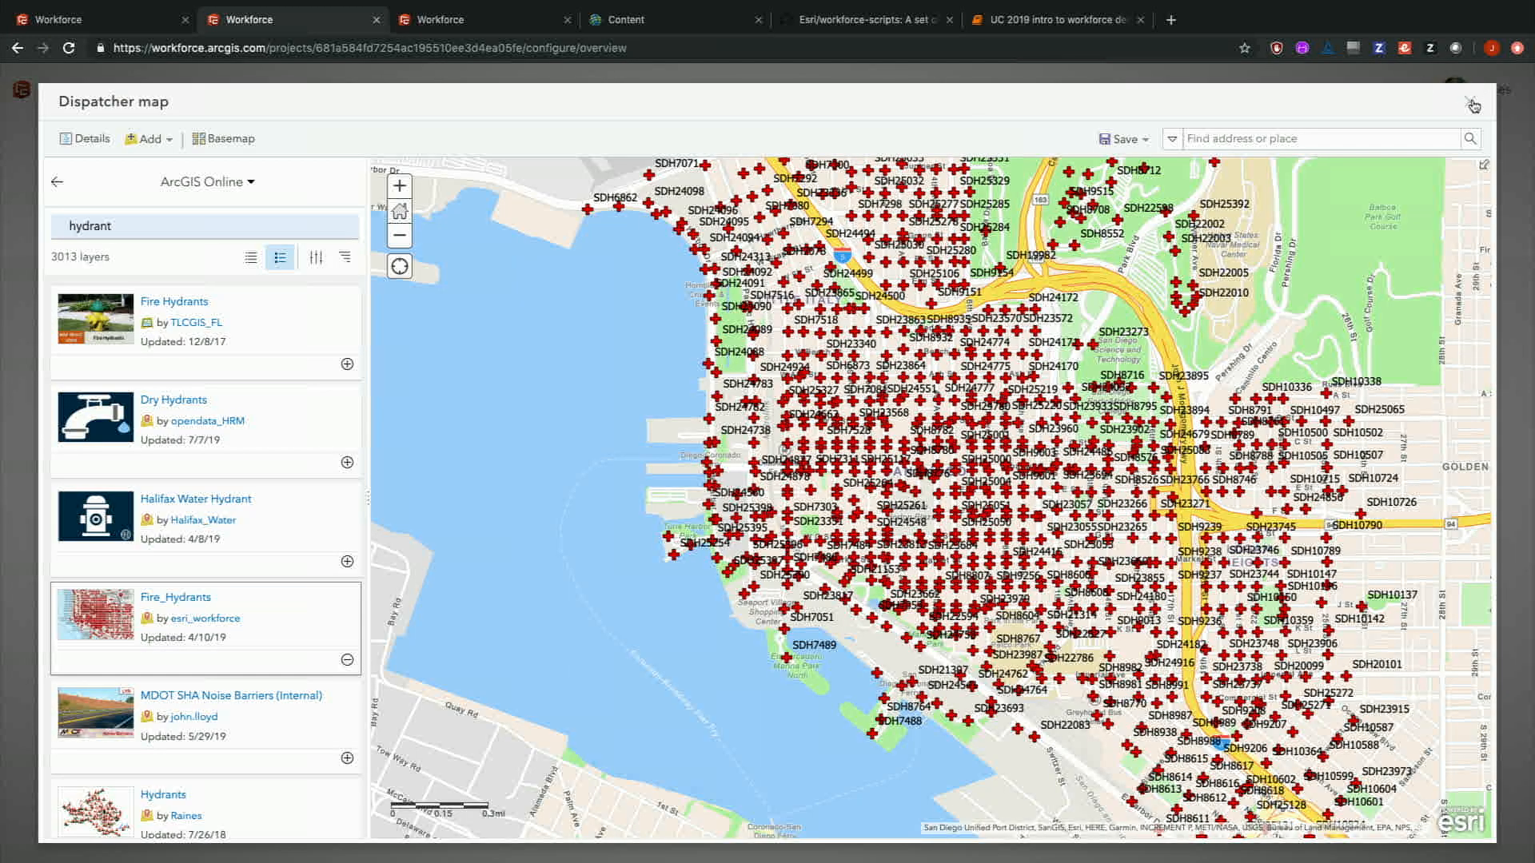
left_click(1470, 102)
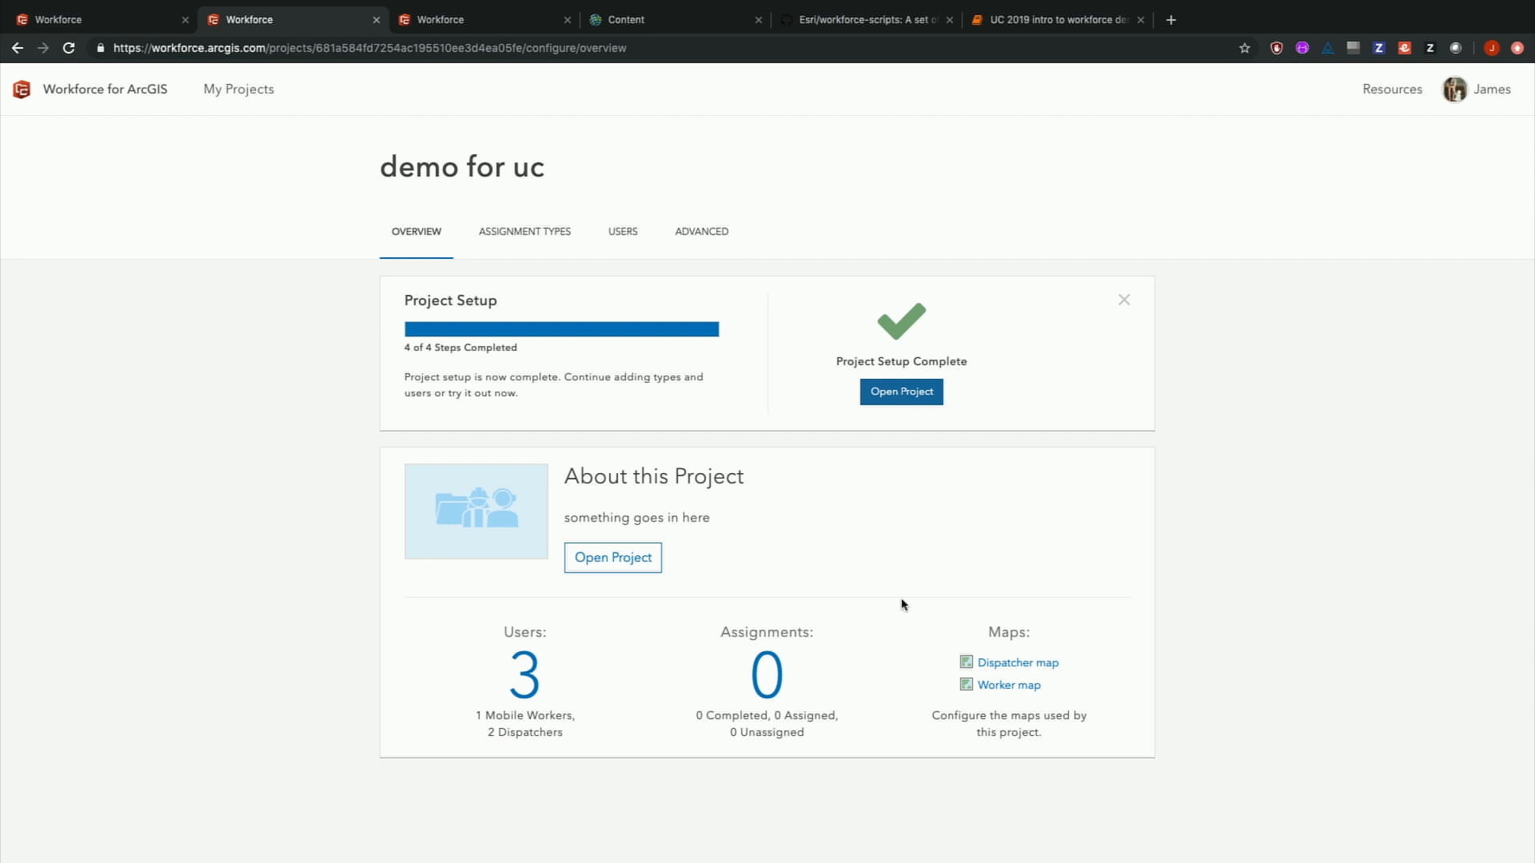
- Look at the worker map without changing it, and open the demo for uc project for dispatching
left_click(1001, 687)
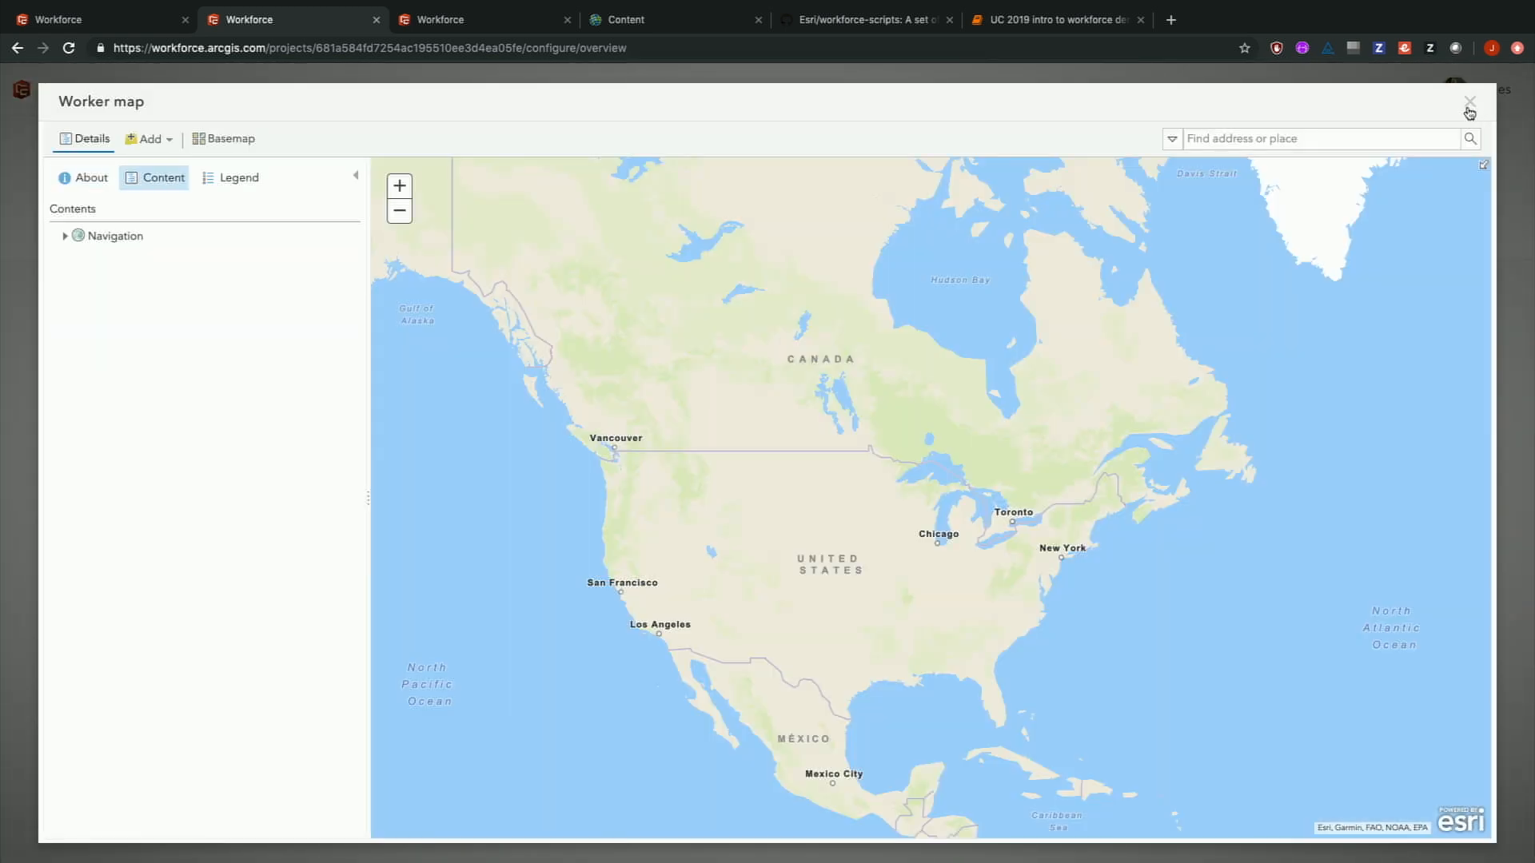
left_click(1469, 103)
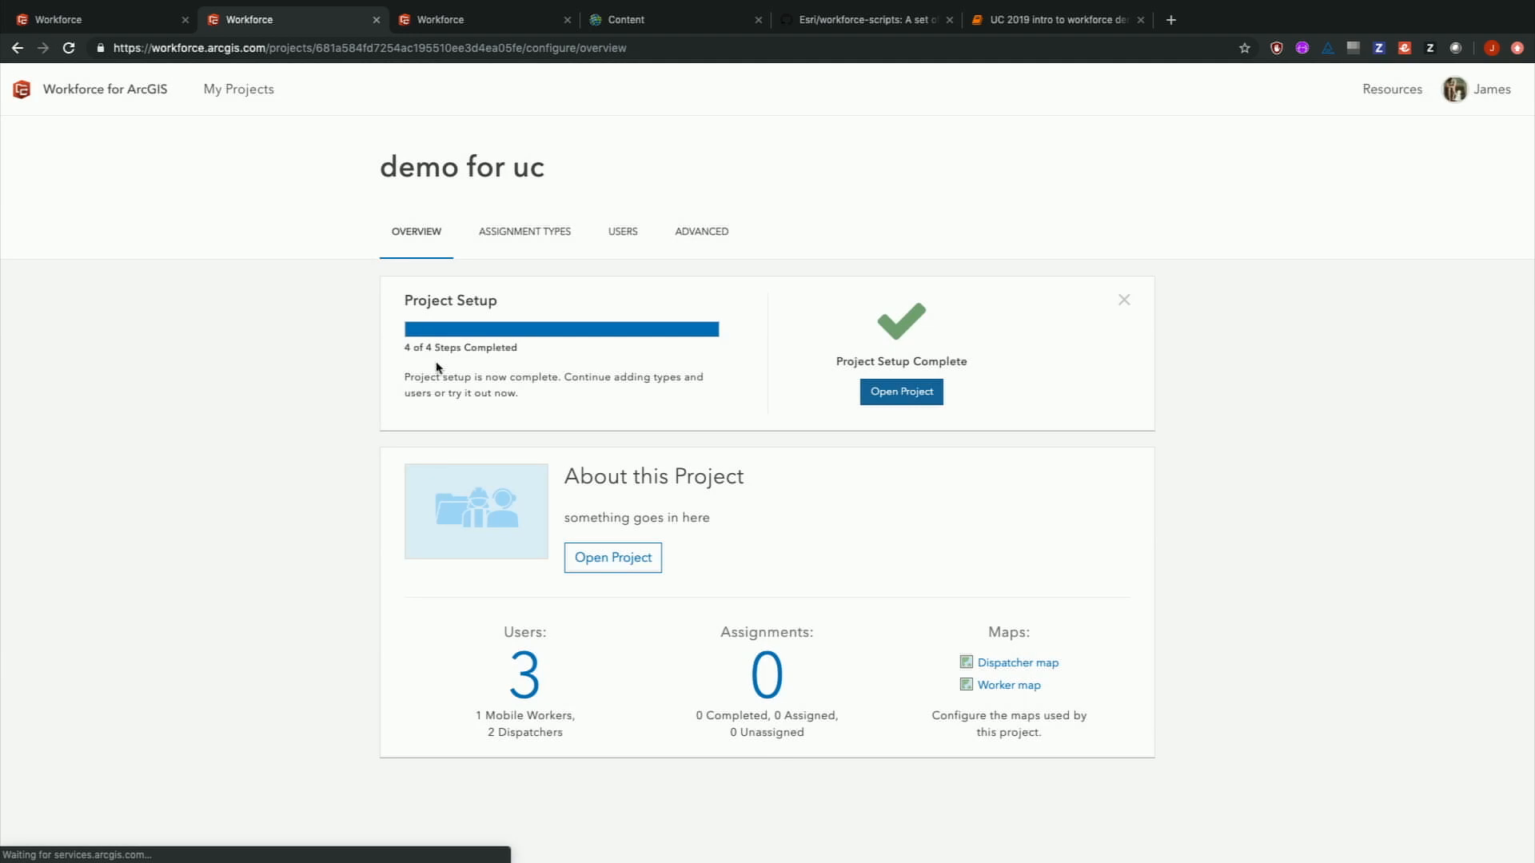
left_click(614, 560)
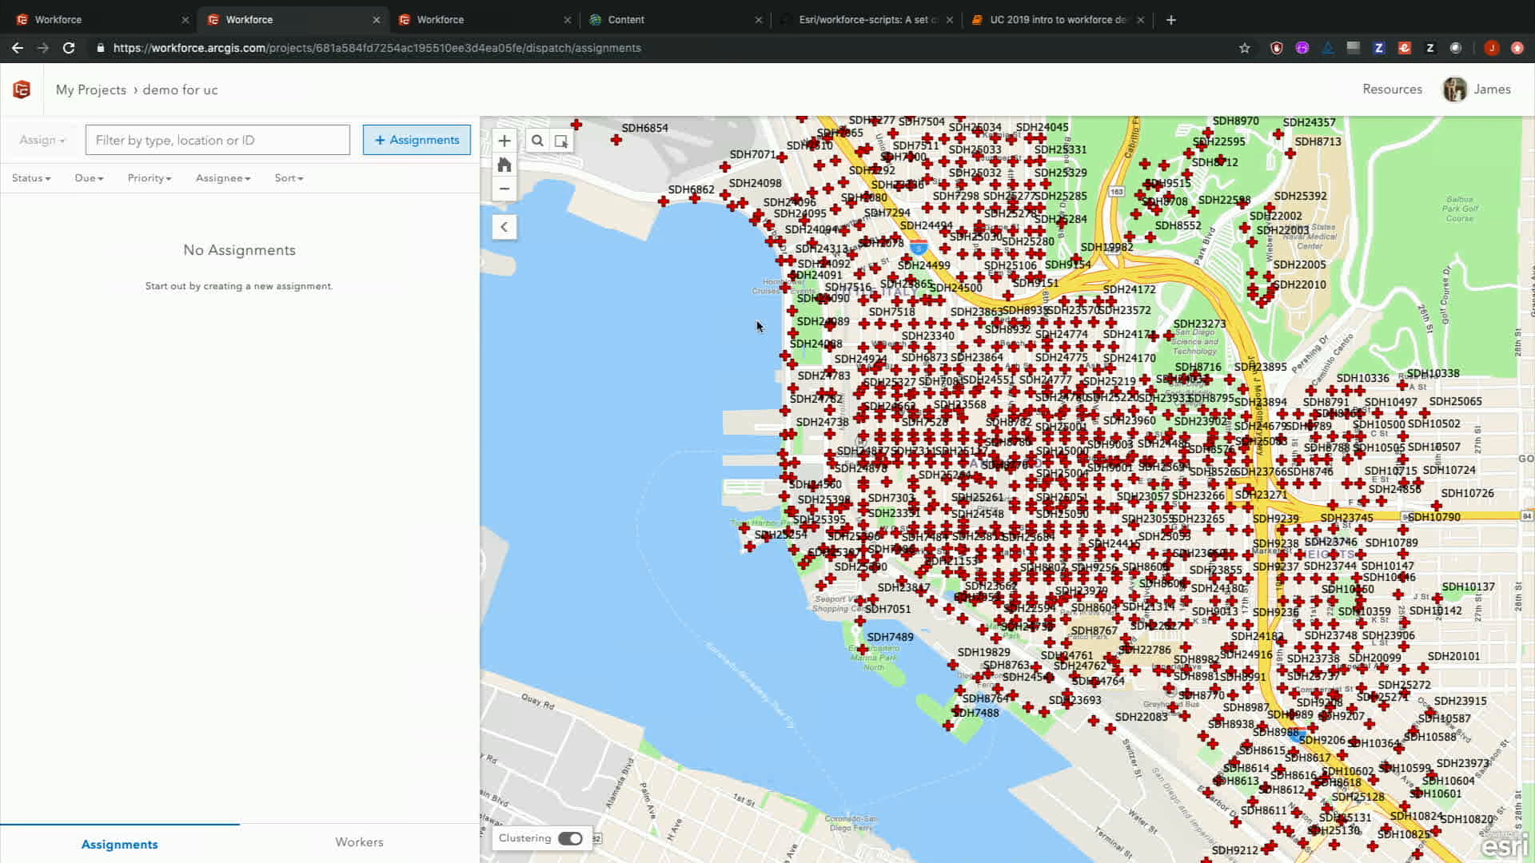
- Try creating assignments from the two fire hydrants found at America Plz, and cancel the new assignments
left_click(879, 432)
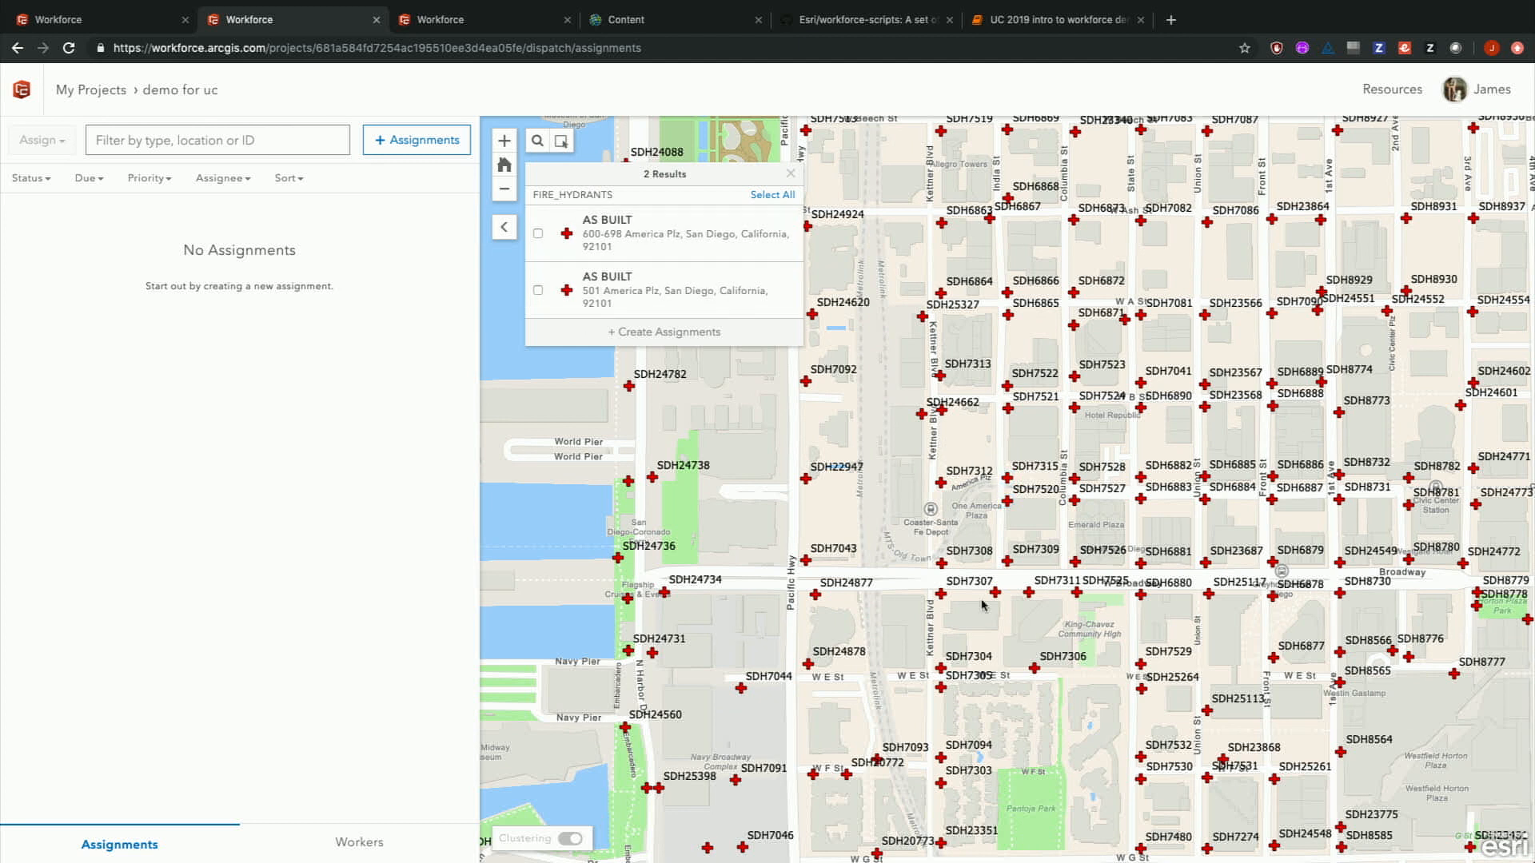
left_click(538, 233)
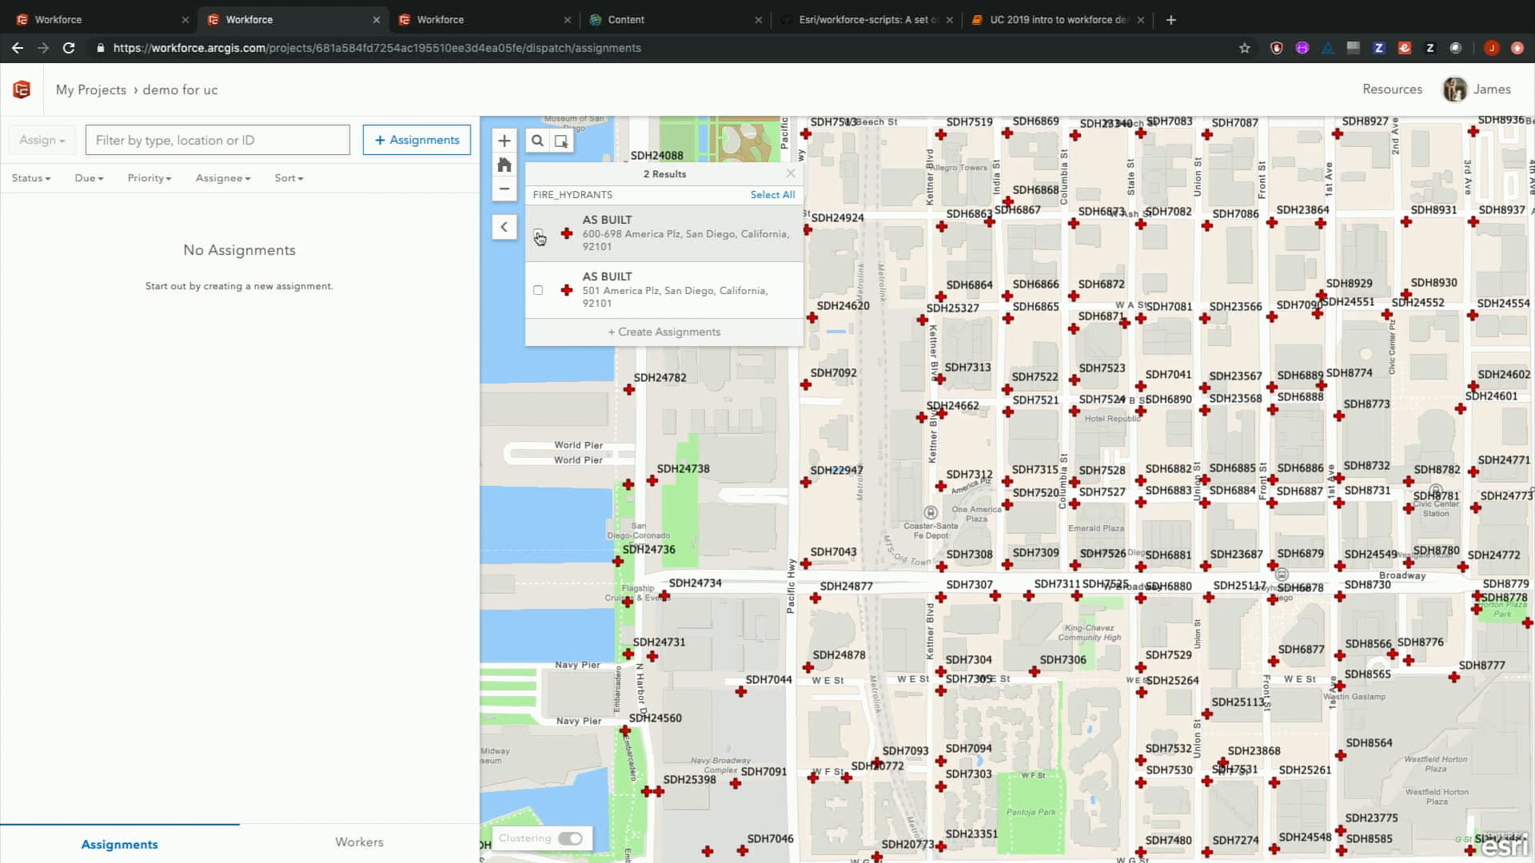
left_click(539, 293)
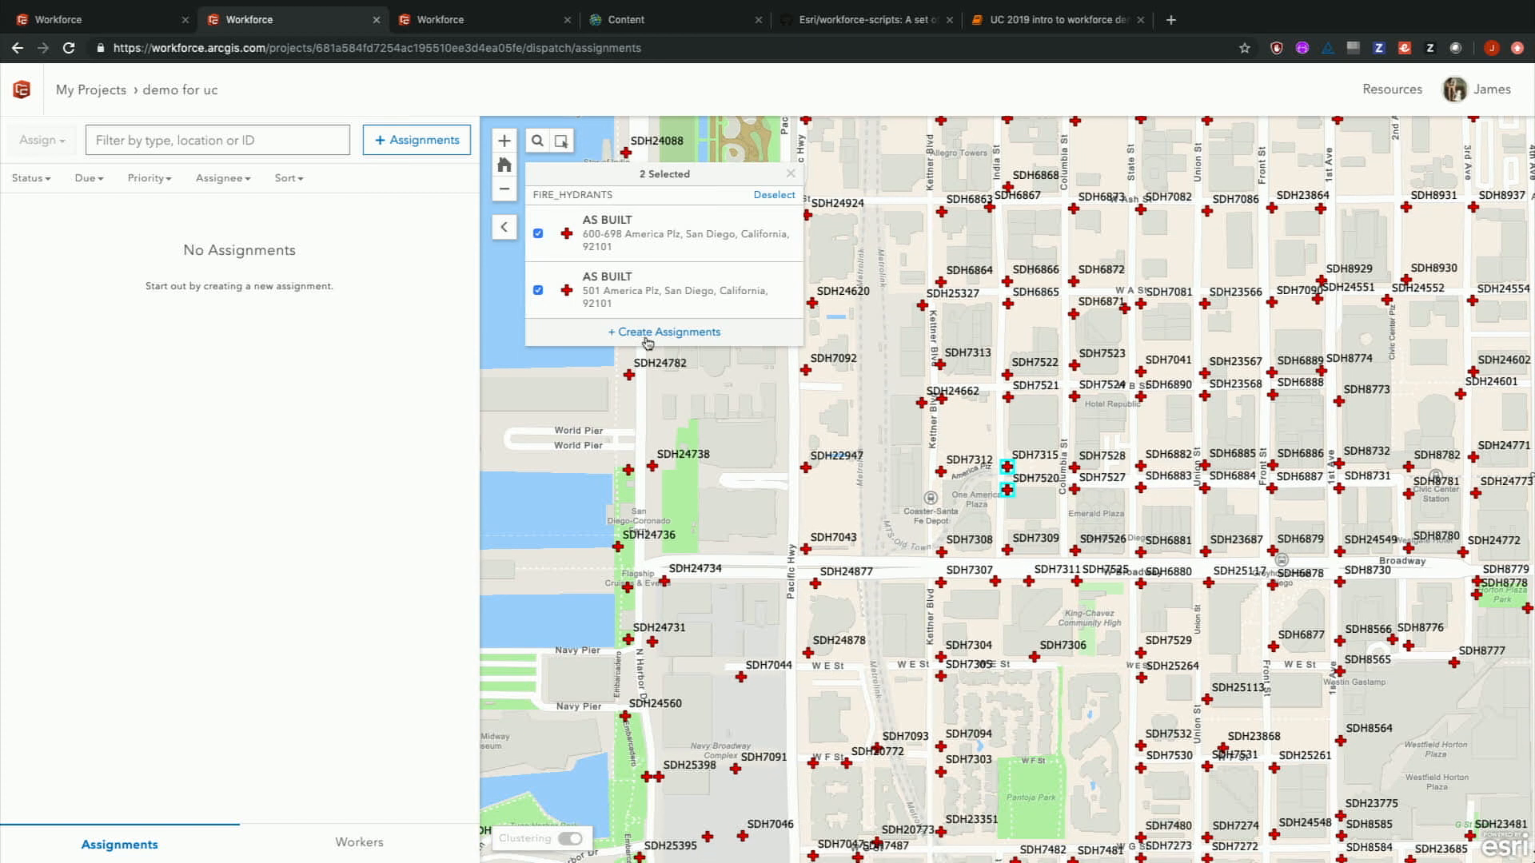
left_click(645, 335)
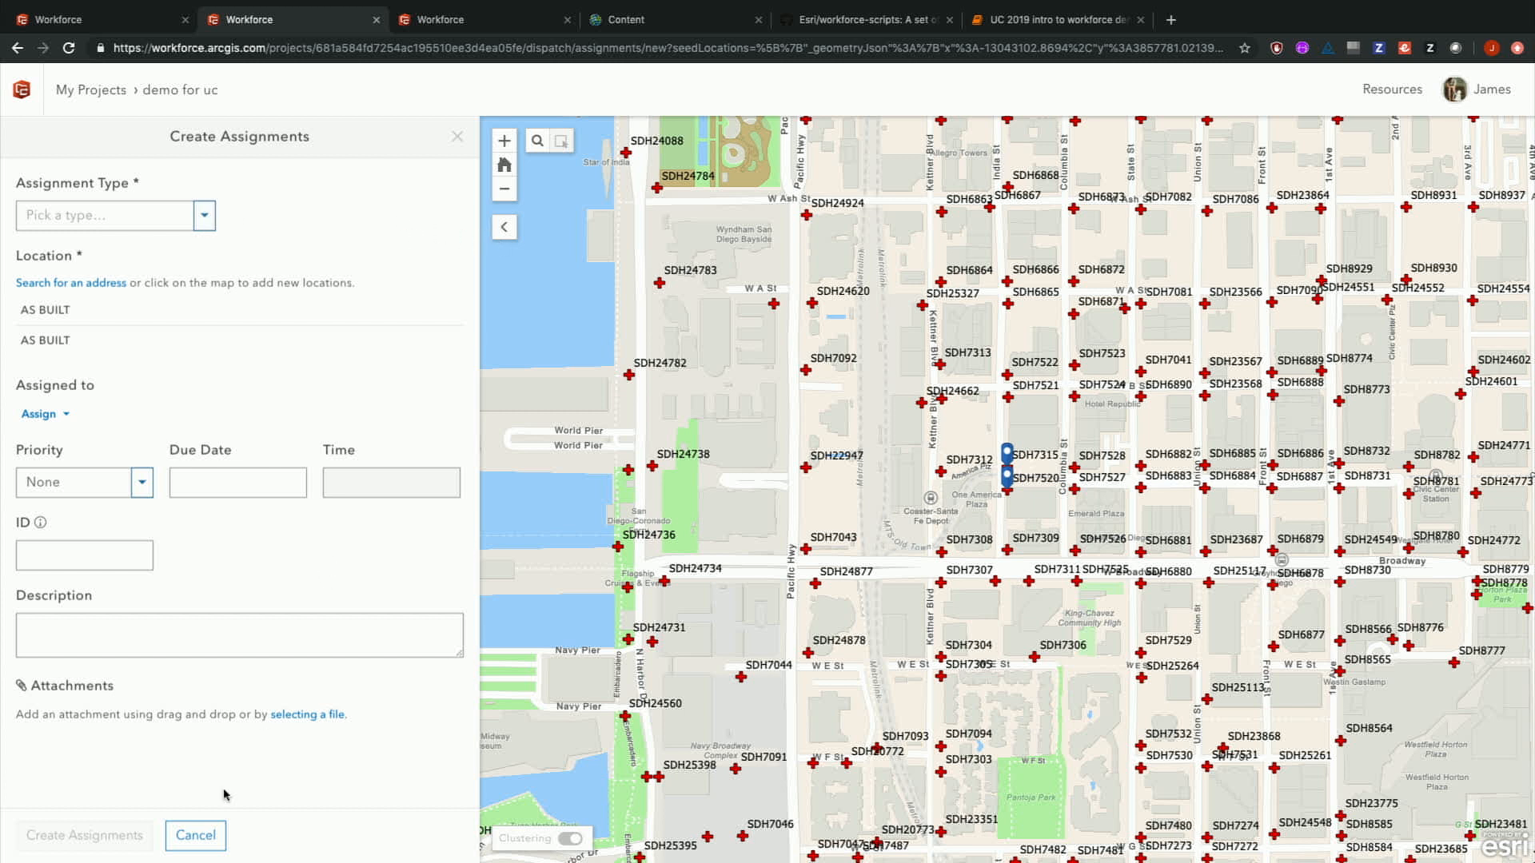
left_click(195, 836)
- Select the downtown San Diego fire hydrants by area and browse the results, trying the selection of all of them
left_click(562, 141)
mouse_move(870, 267)
left_mouse_down()
mouse_move(1383, 639)
mouse_move(1449, 739)
mouse_move(1429, 726)
left_mouse_up()
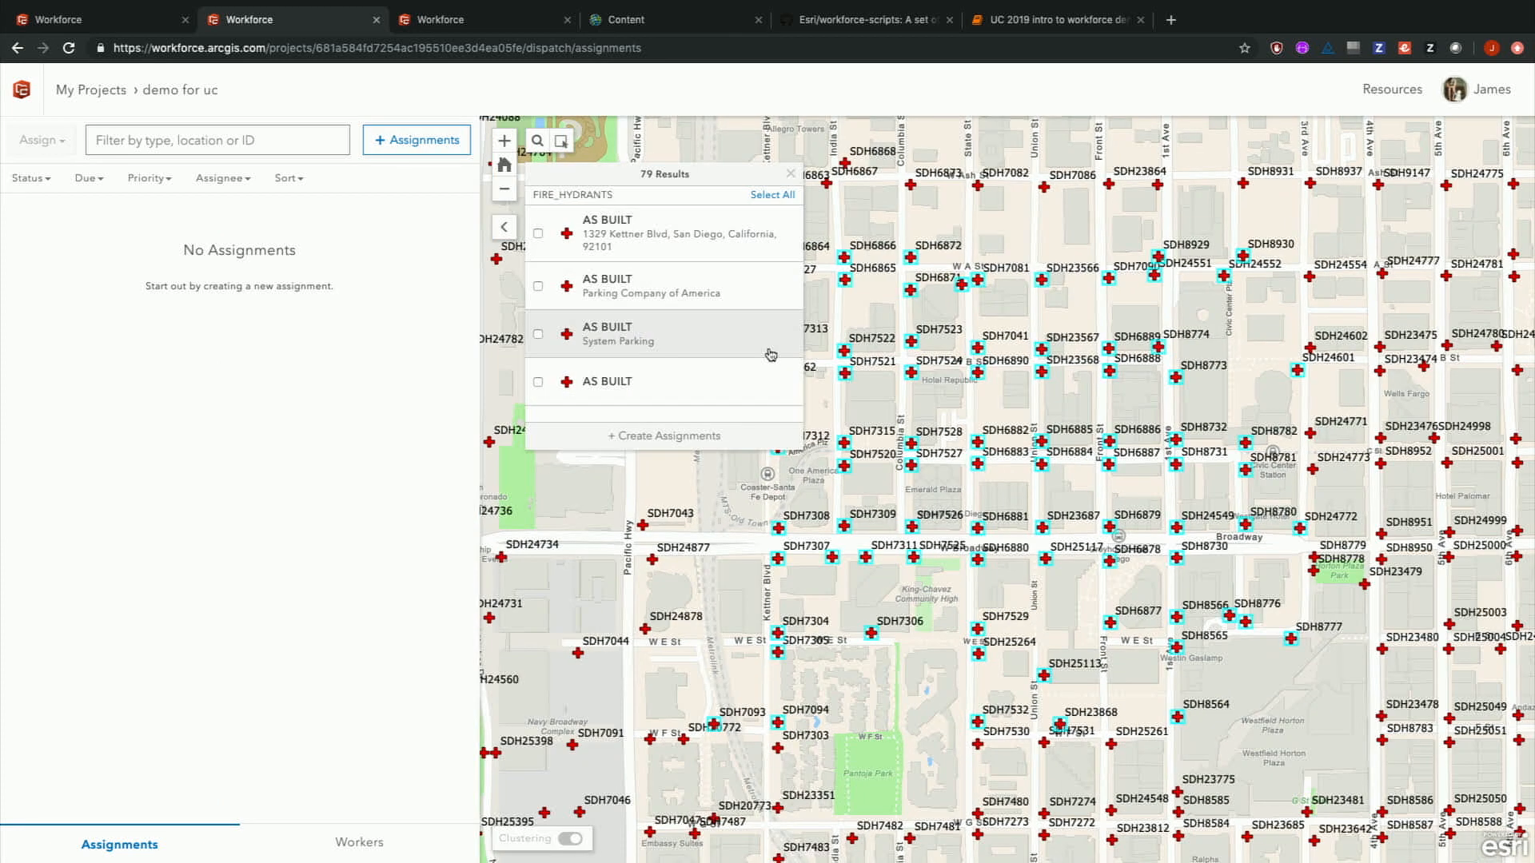
scroll(679, 346, "down", 1)
scroll(678, 346, "down", 1)
scroll(679, 346, "up", 3)
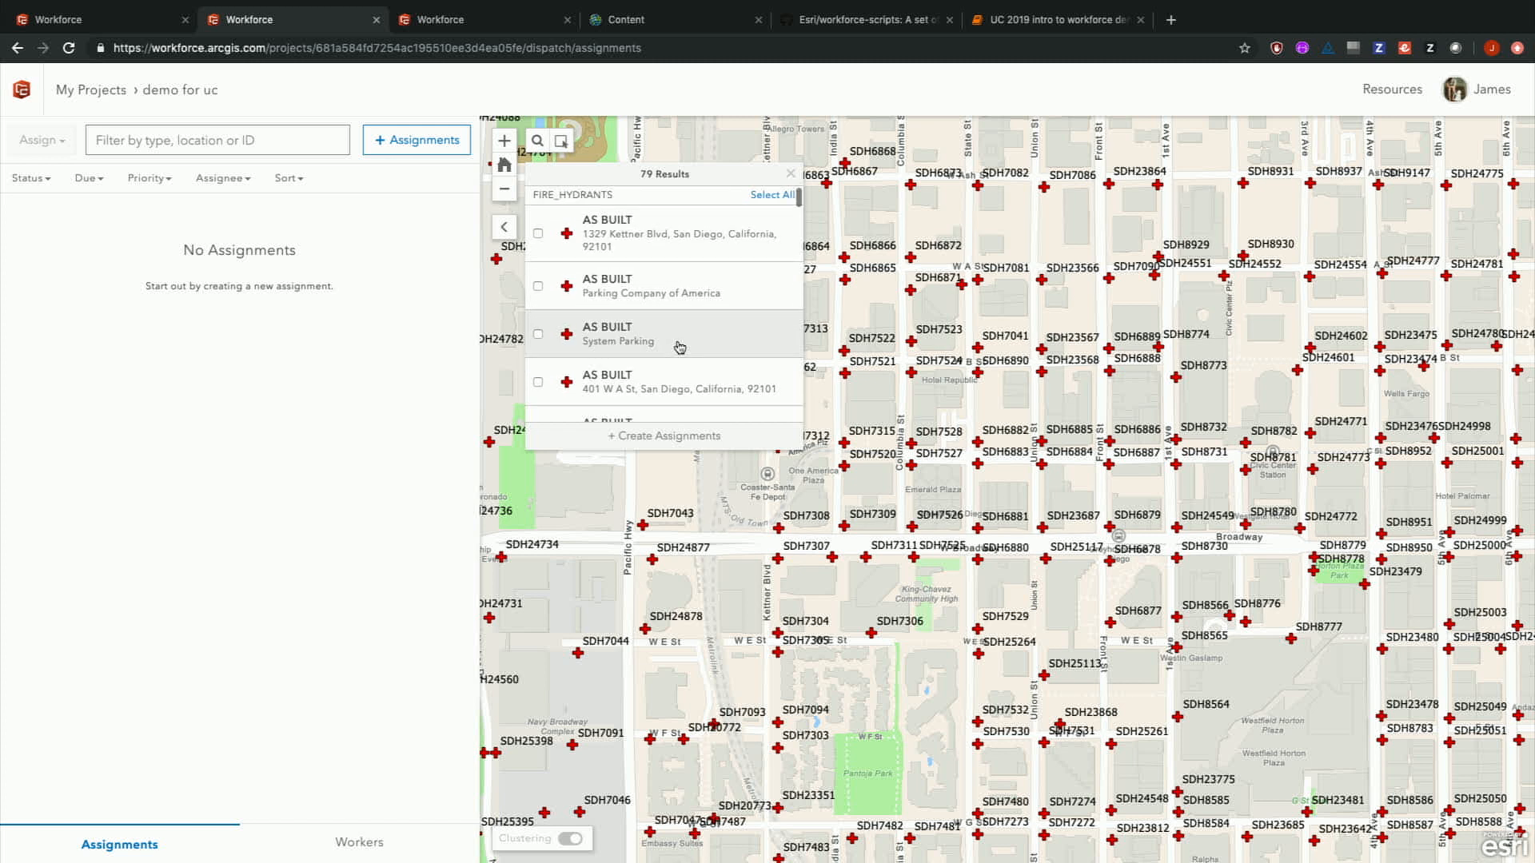
left_click(772, 197)
left_click(770, 198)
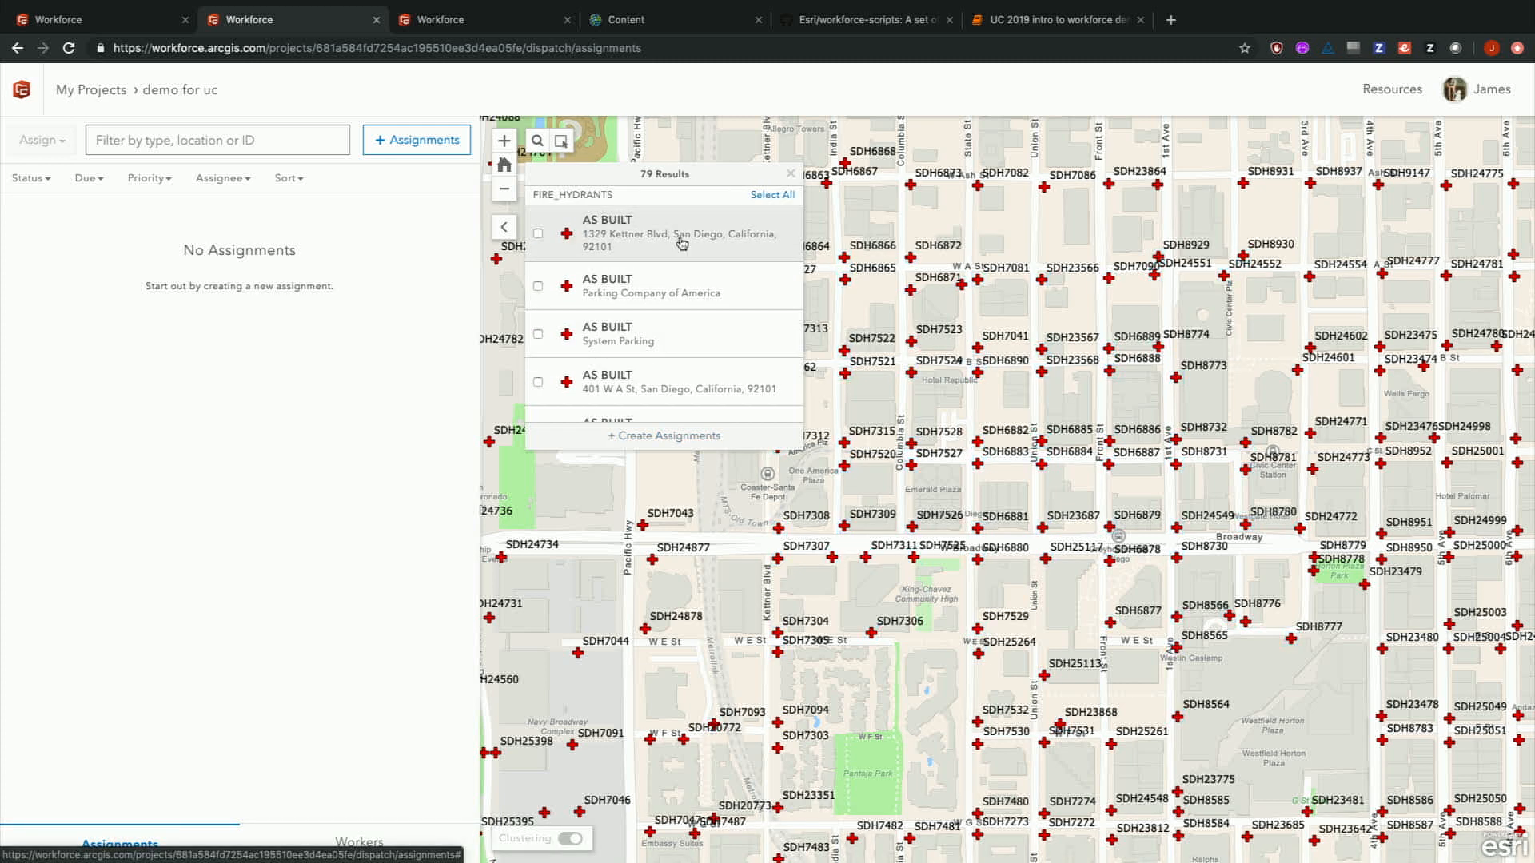
scroll(554, 308, "down", 5)
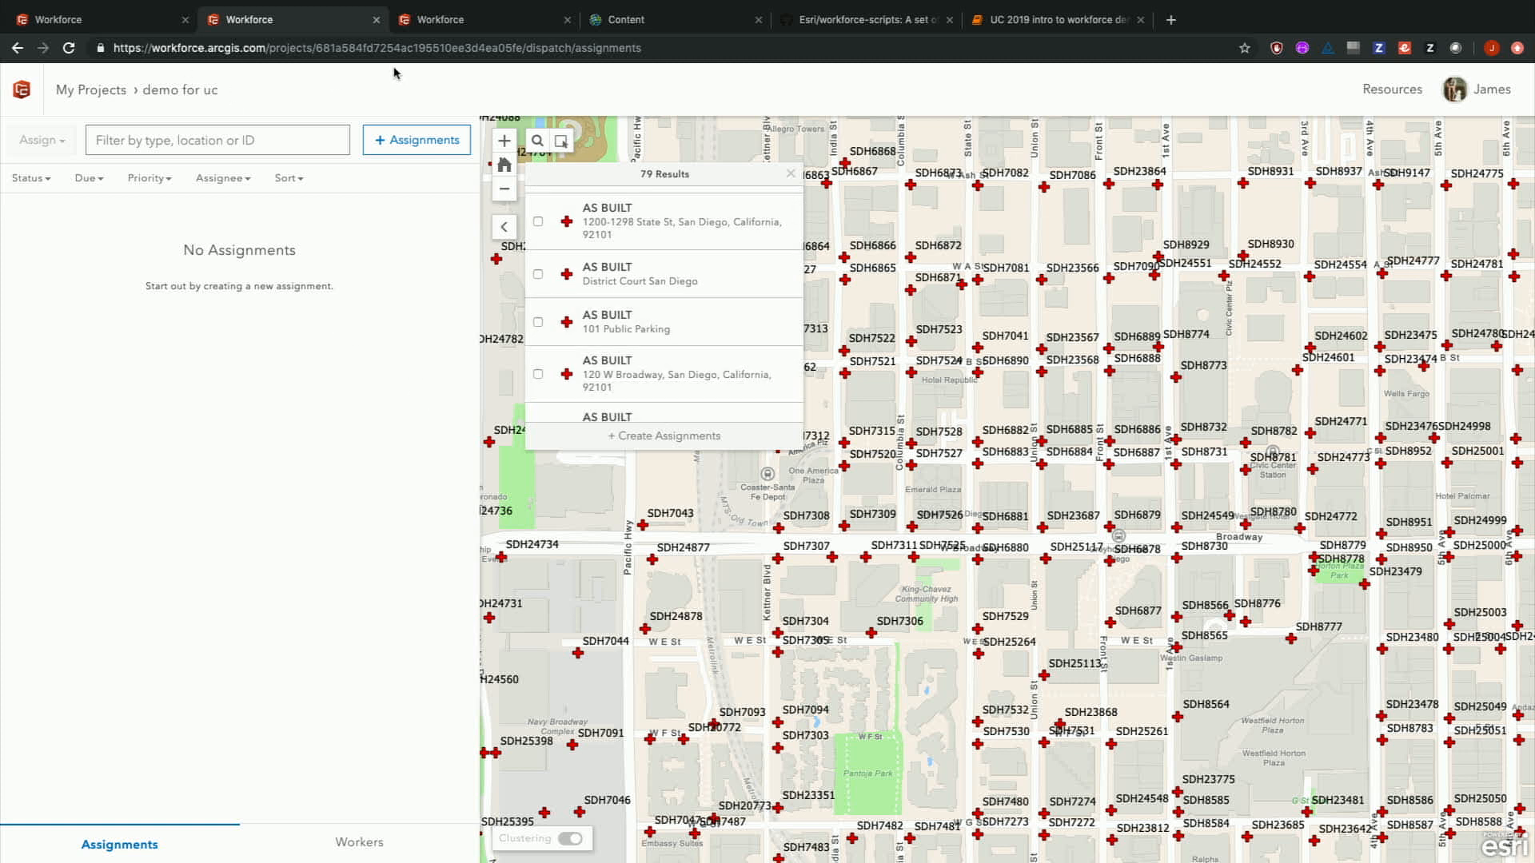
- Switch to the ArcGIS Content page listing the items of the UC 2019 workforce scripting folder
left_click(641, 22)
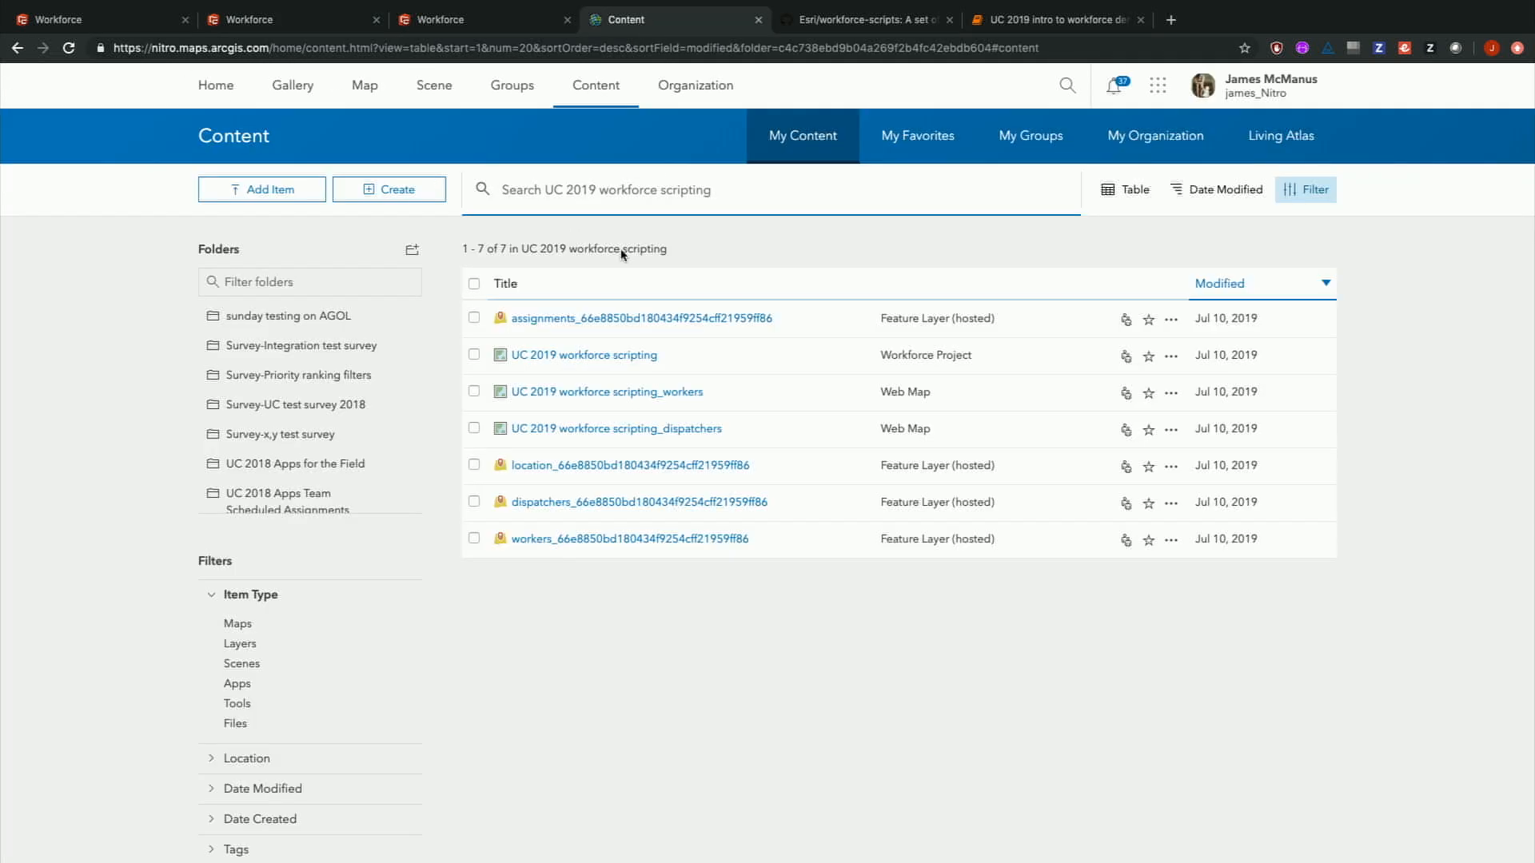